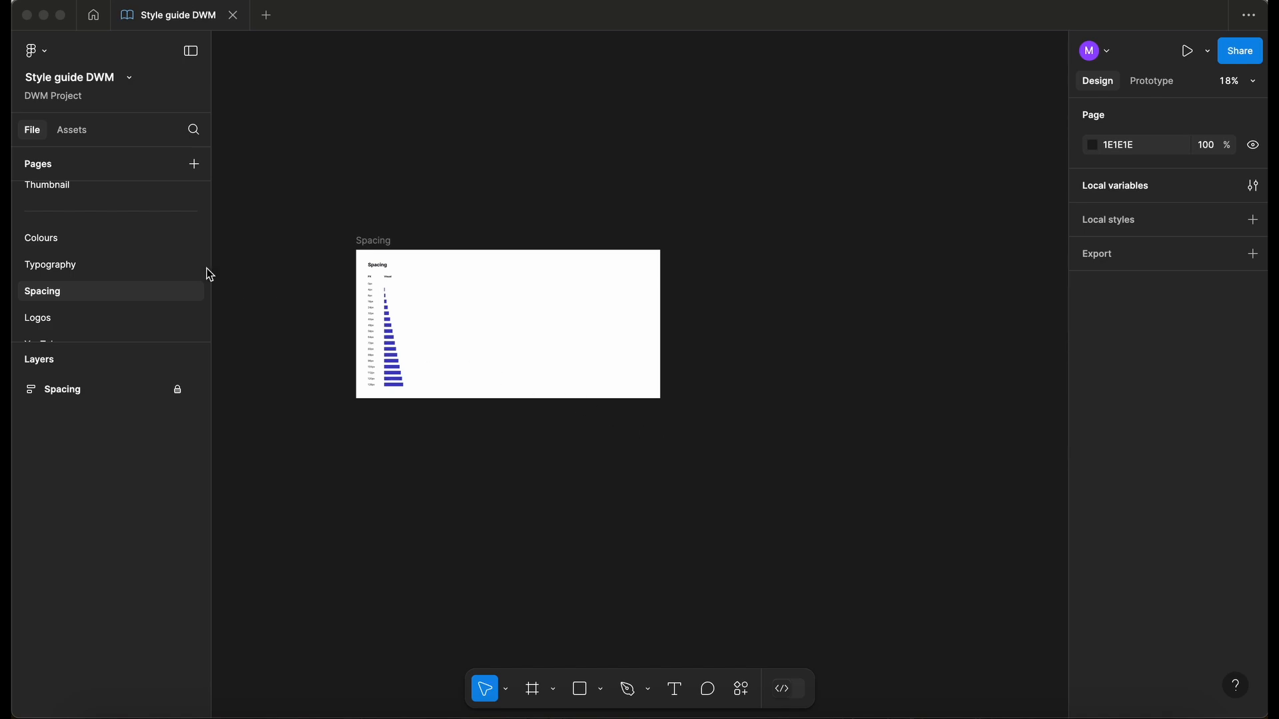
- Add a new page named Shadows
{"action": "left_click", "coordinate": [193, 165]}
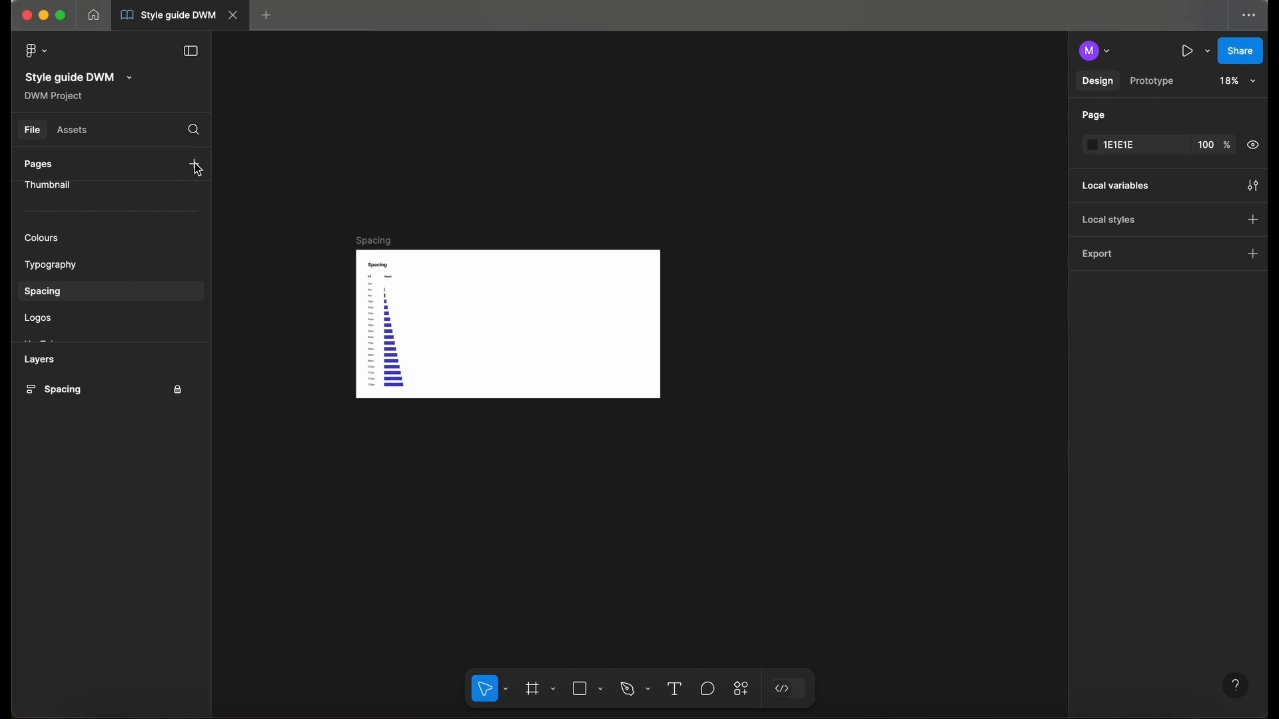
{"action": "left_click", "coordinate": [193, 164]}
{"action": "type", "text": "s"}
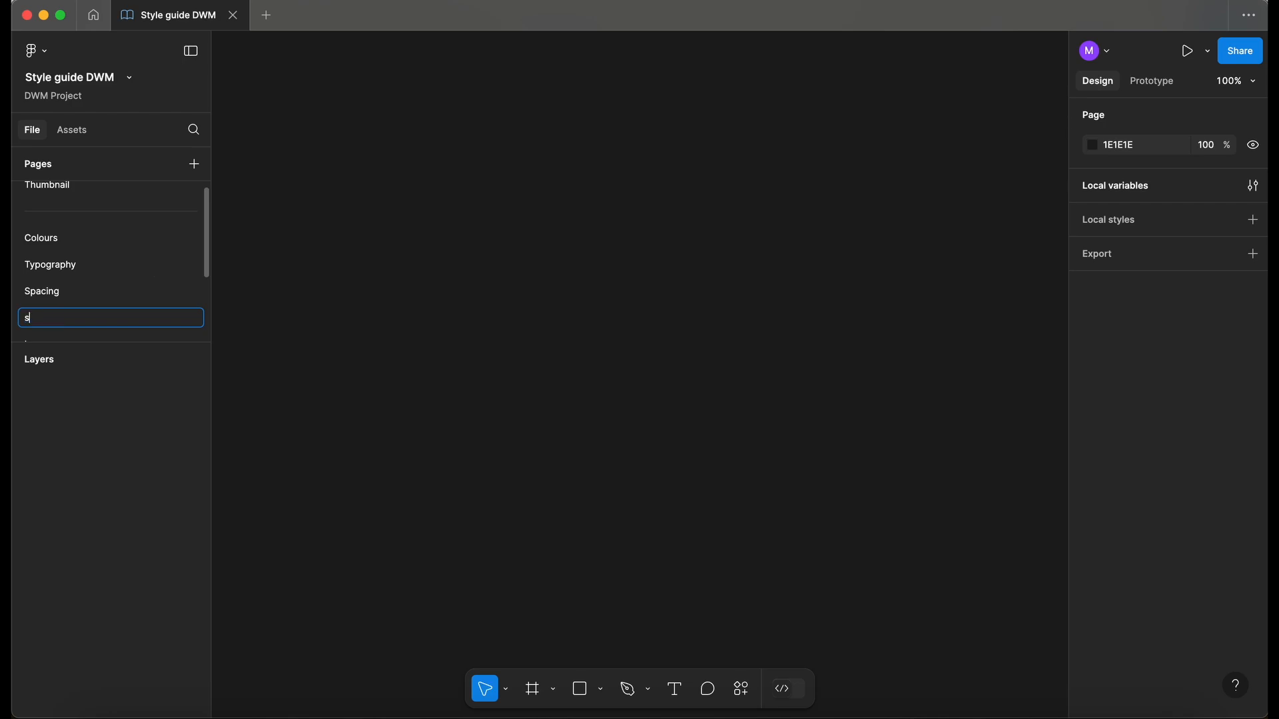
{"action": "type", "text": "hadows"}
{"action": "key", "text": "BackSpace"}
{"action": "type", "text": "Shadow"}
{"action": "left_click", "coordinate": [354, 262]}
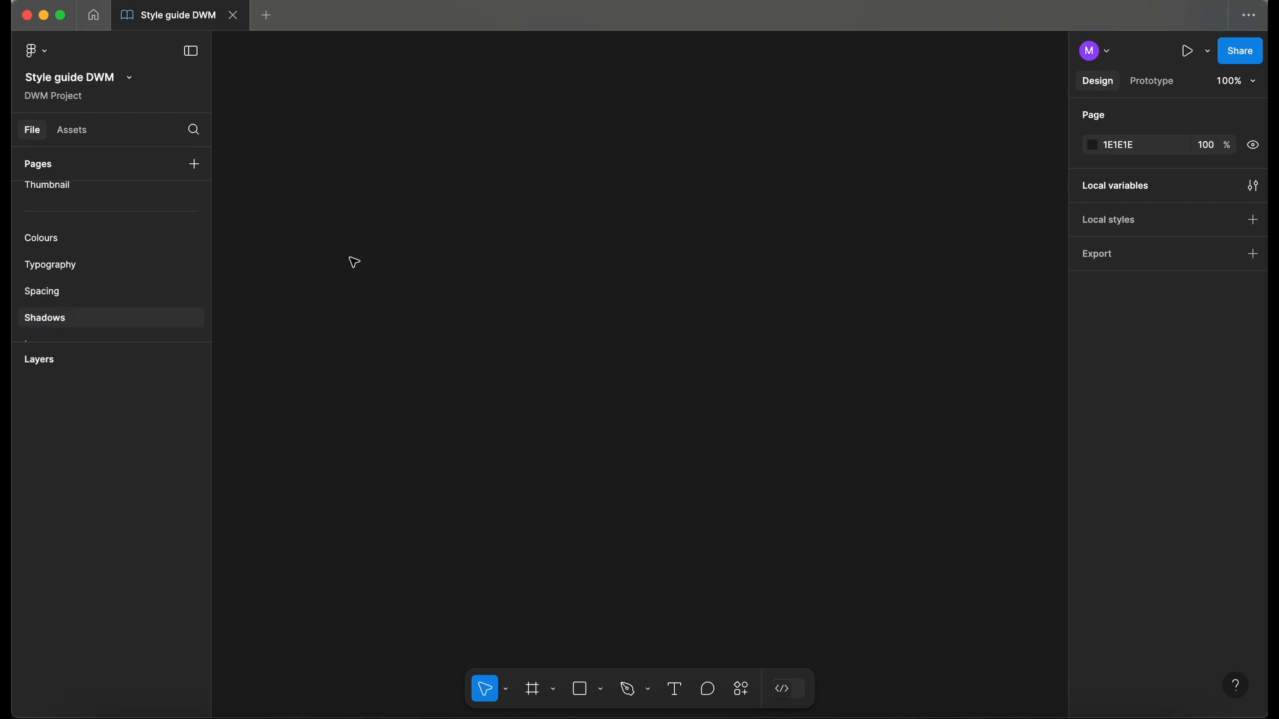
- Copy the Spacing frame onto the Shadows page and delete everything except its title
{"action": "left_click", "coordinate": [52, 288]}
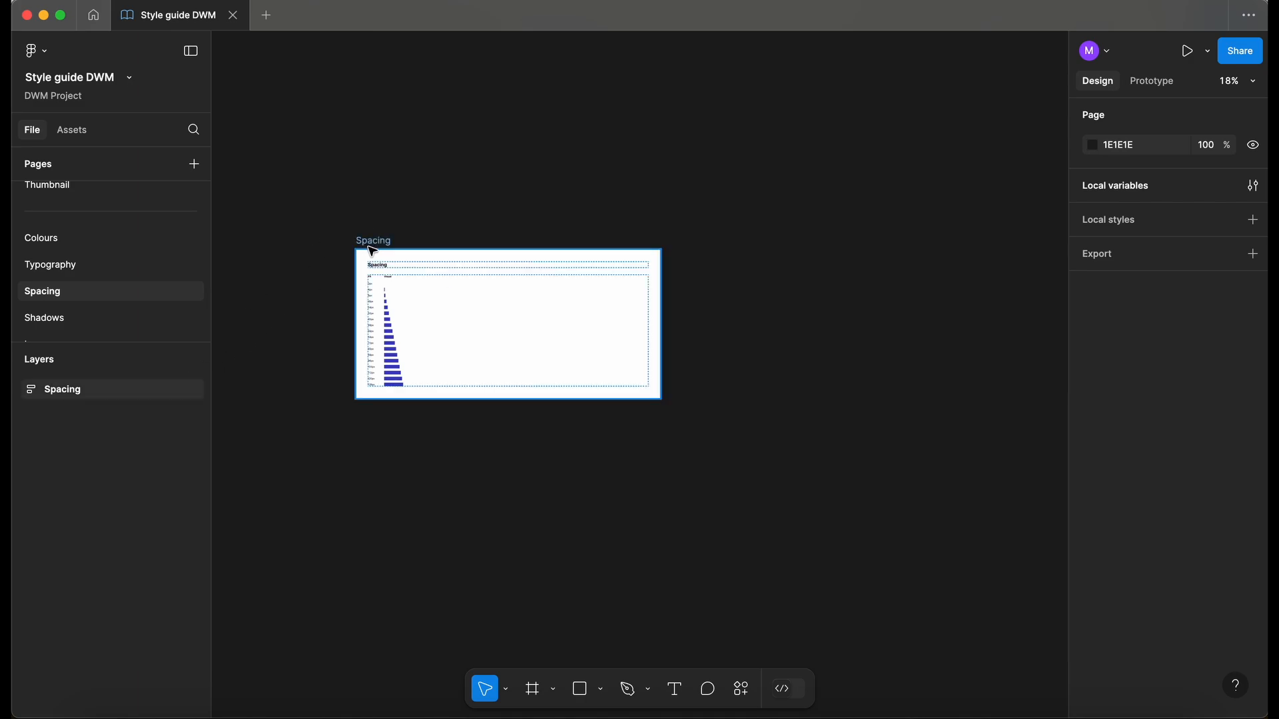
{"action": "left_click", "coordinate": [369, 243]}
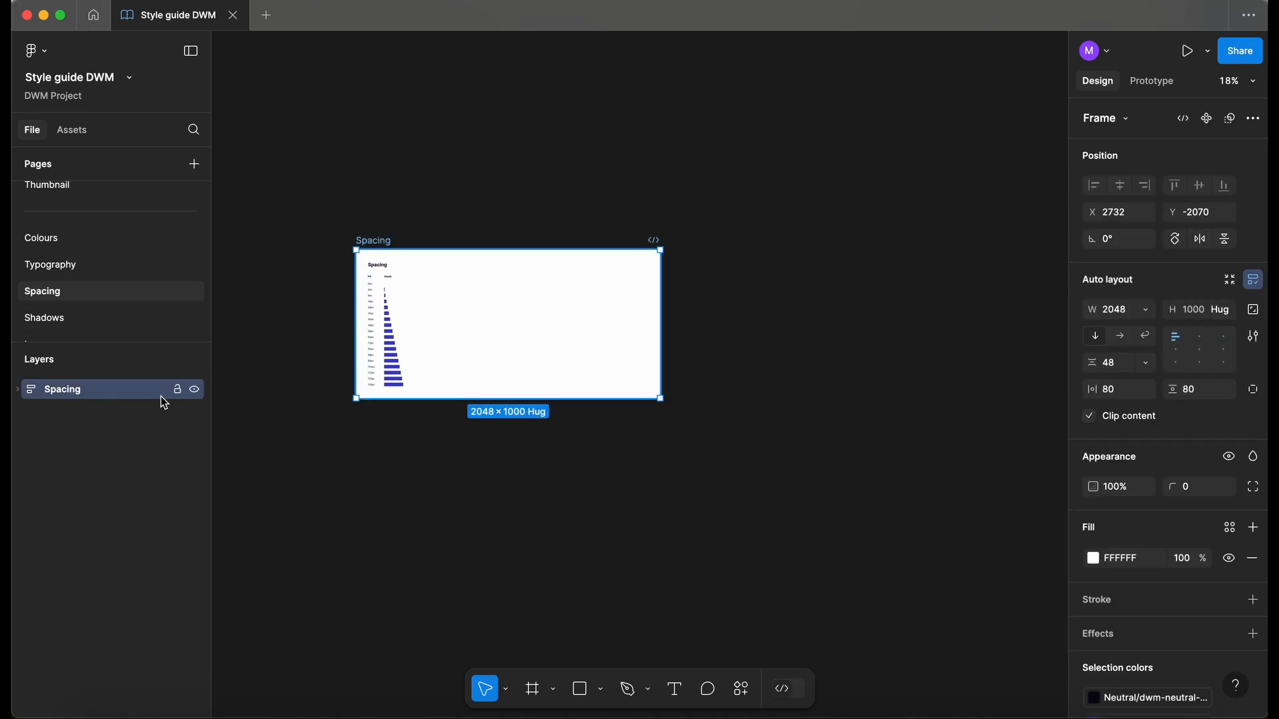
{"action": "left_click", "coordinate": [177, 390]}
{"action": "left_click", "coordinate": [85, 317]}
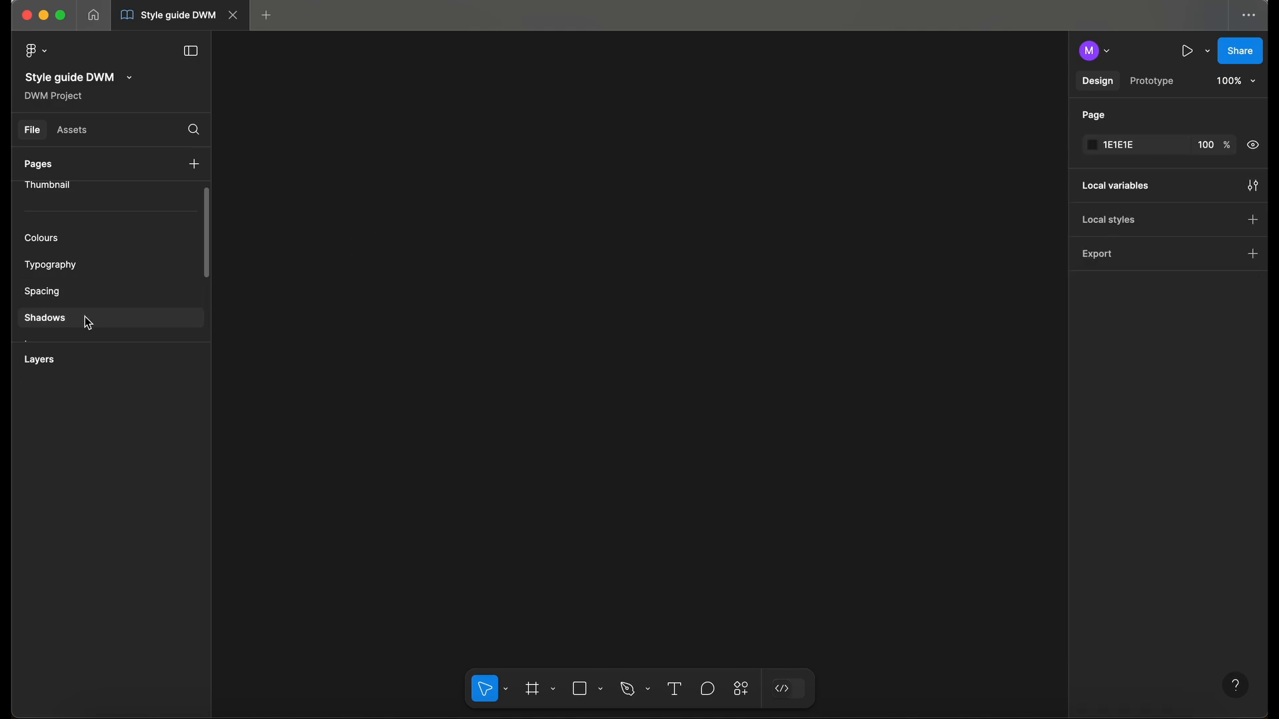
{"action": "key", "text": "super+v"}
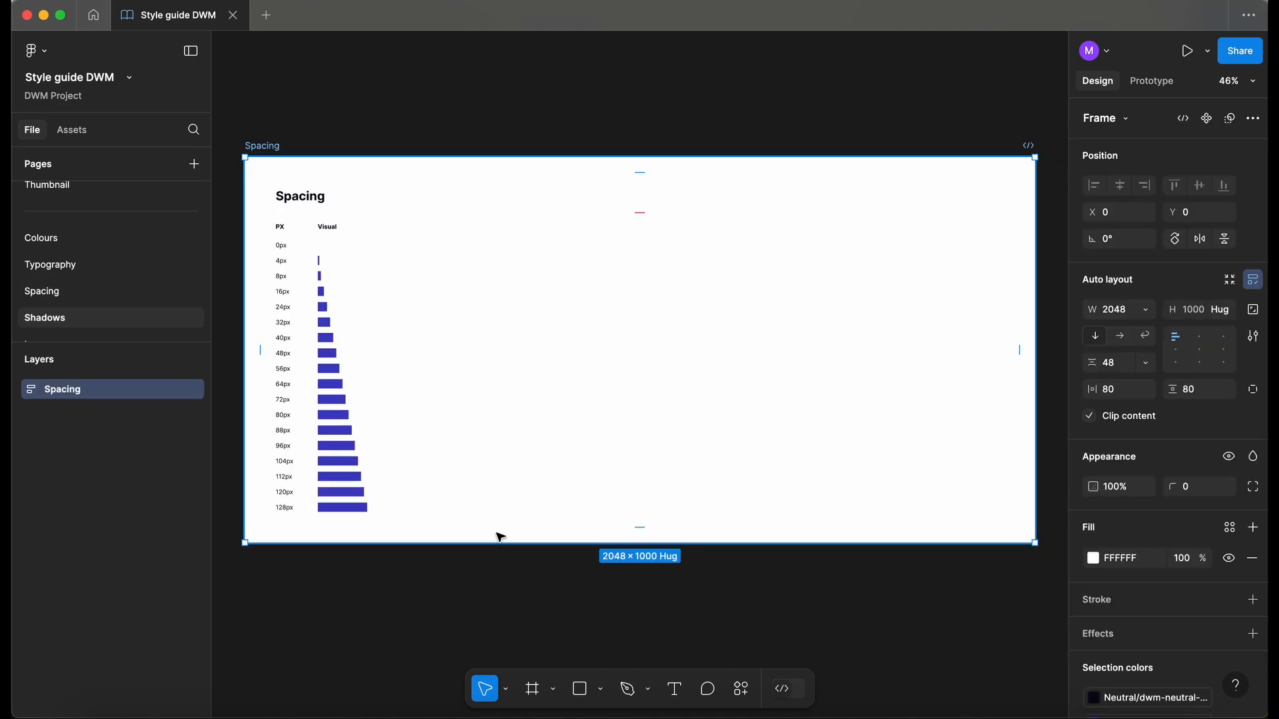
{"action": "double_click", "coordinate": [478, 495]}
{"action": "left_click", "coordinate": [129, 473]}
{"action": "left_click", "coordinate": [132, 498], "text": "shift"}
{"action": "key", "text": "Delete"}
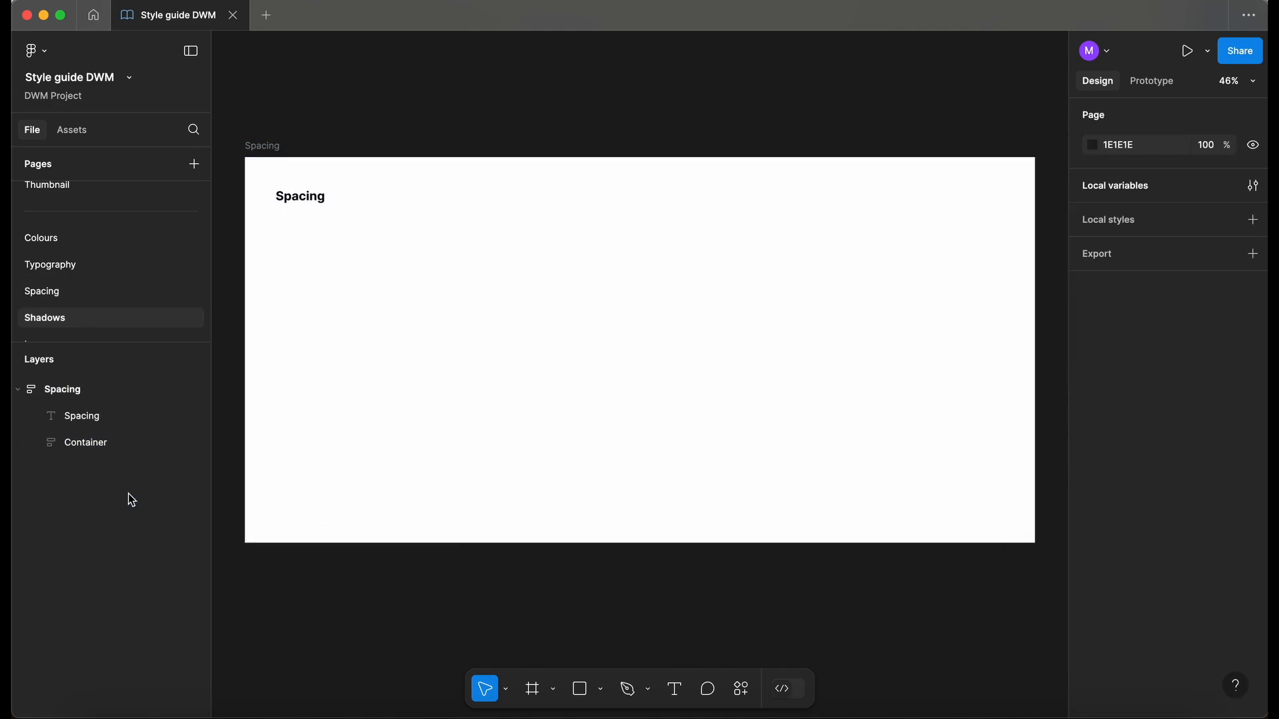
- Change the frame's title text and the frame's name from Spacing to Shadows
{"action": "double_click", "coordinate": [303, 198]}
{"action": "type", "text": "Shw"}
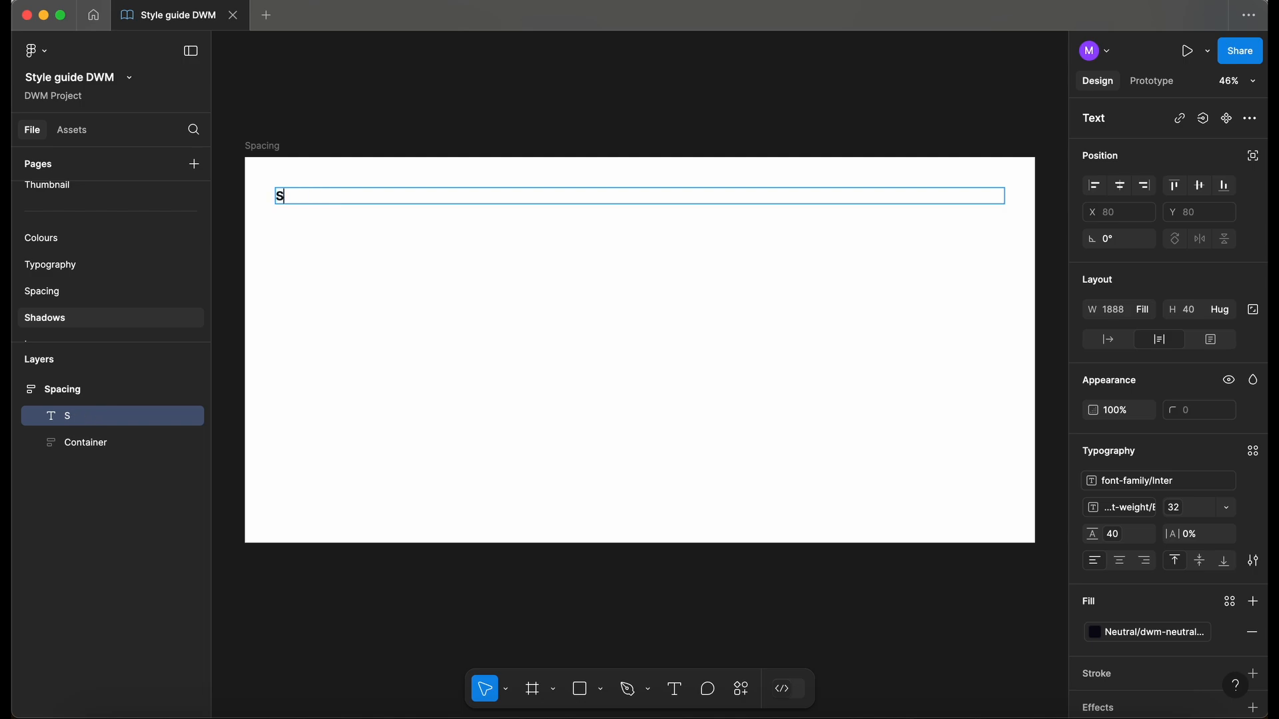
{"action": "key", "text": "BackSpace"}
{"action": "type", "text": "adows"}
{"action": "double_click", "coordinate": [261, 147]}
{"action": "type", "text": "Shadows"}
{"action": "left_click", "coordinate": [313, 107]}
{"action": "scroll", "coordinate": [333, 113], "scroll_direction": "down", "scroll_amount": 2}
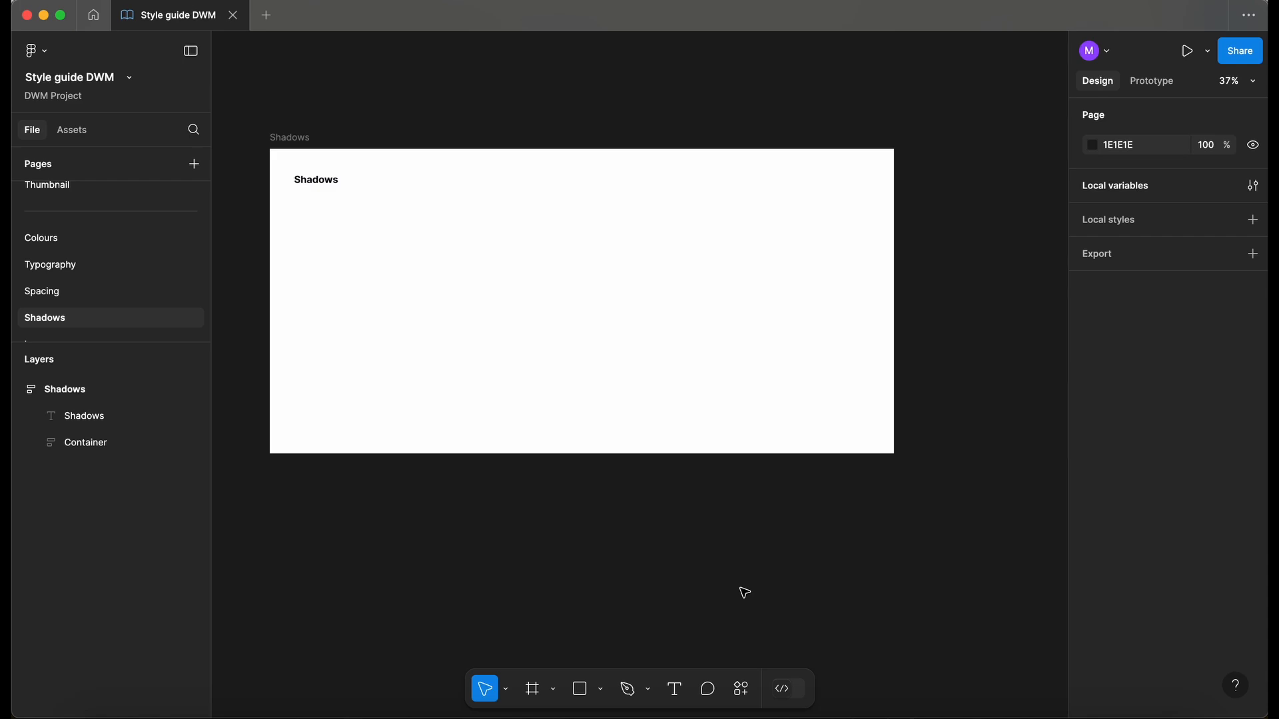
{"action": "left_click", "coordinate": [740, 690]}
{"action": "left_click", "coordinate": [569, 467]}
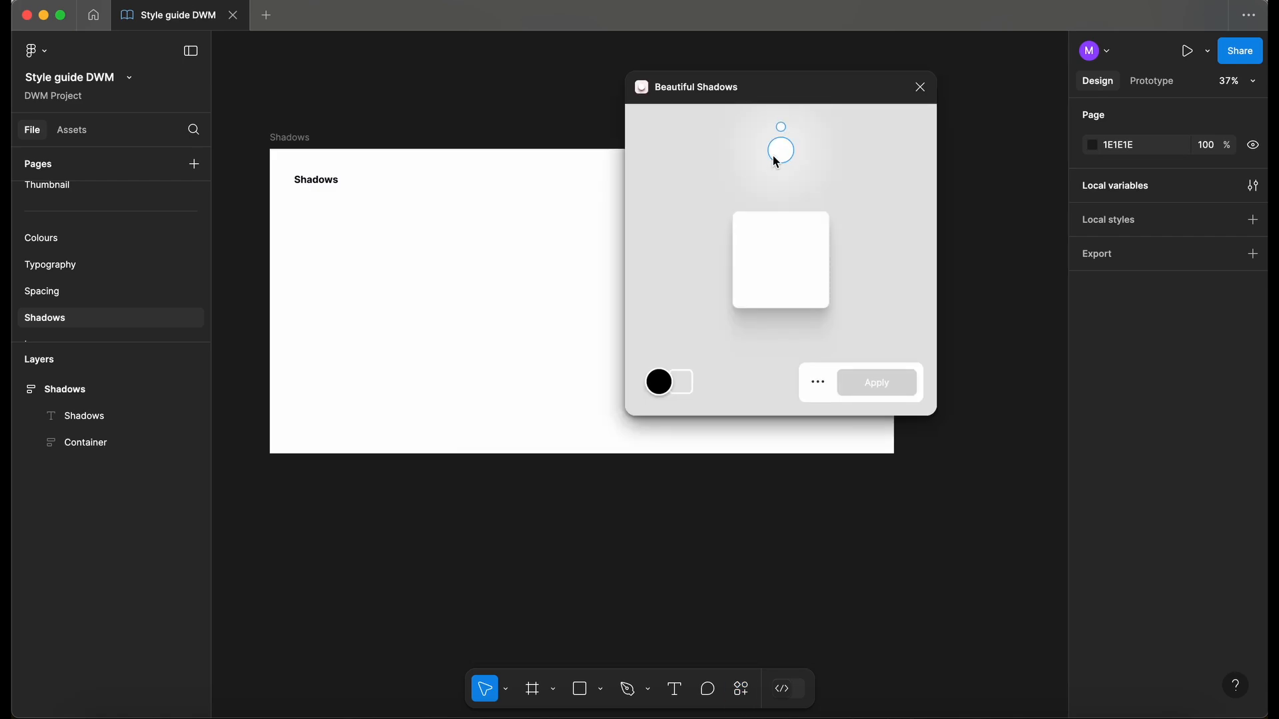
{"action": "mouse_move", "coordinate": [782, 152]}
{"action": "left_mouse_down"}
{"action": "mouse_move", "coordinate": [838, 170]}
{"action": "mouse_move", "coordinate": [717, 177]}
{"action": "mouse_move", "coordinate": [830, 172]}
{"action": "mouse_move", "coordinate": [790, 171]}
{"action": "left_mouse_up"}
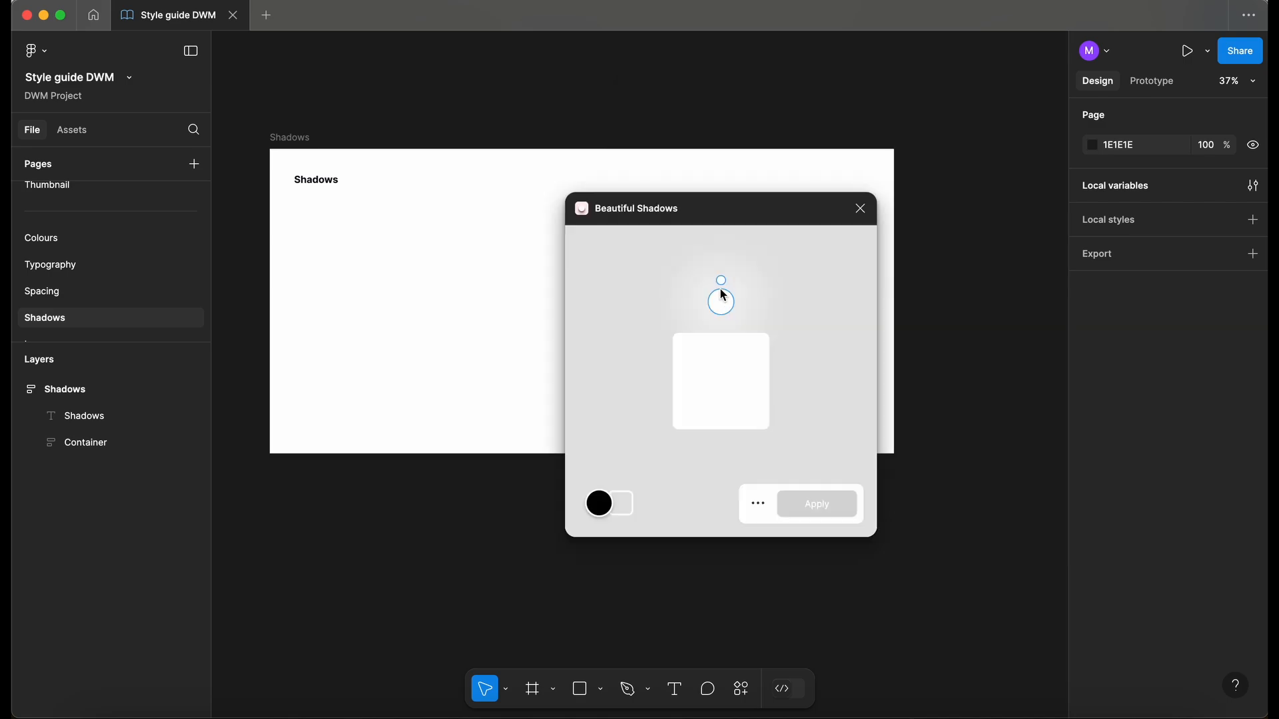
{"action": "left_click_drag", "start_coordinate": [721, 283], "coordinate": [689, 296]}
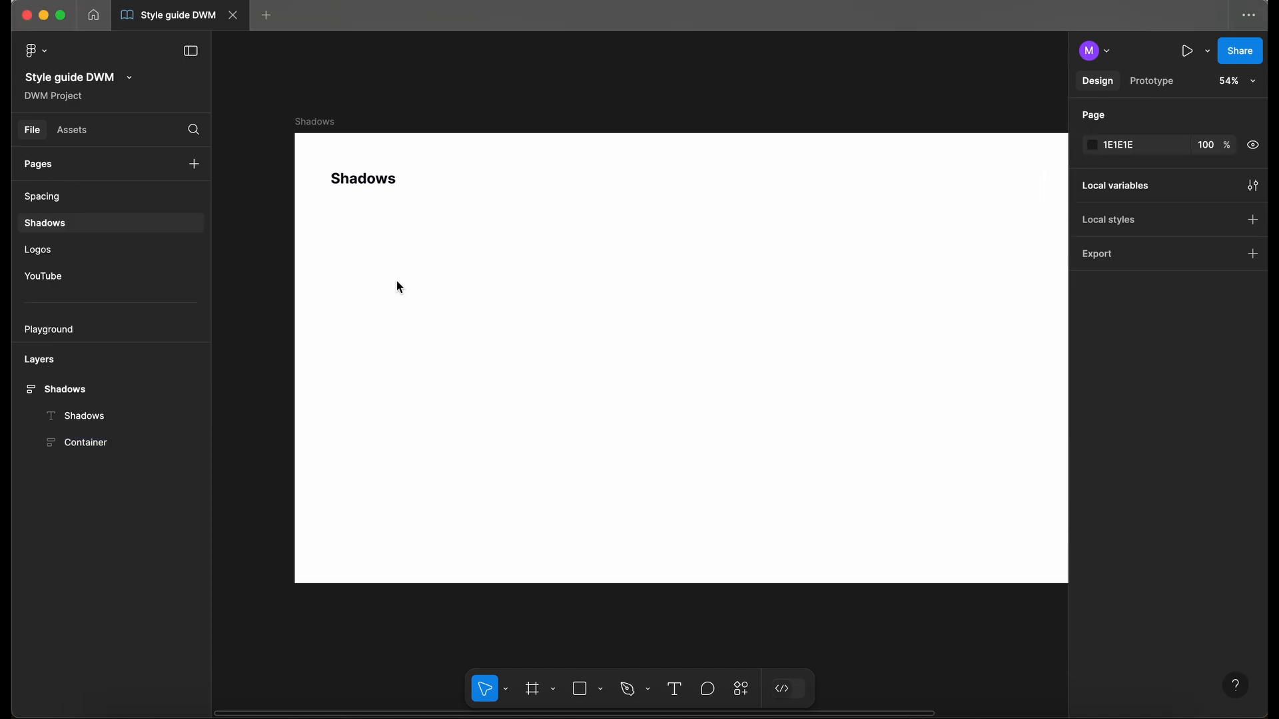
- Draw a new frame inside the Container and size it 300 × 300
{"action": "left_click", "coordinate": [384, 282]}
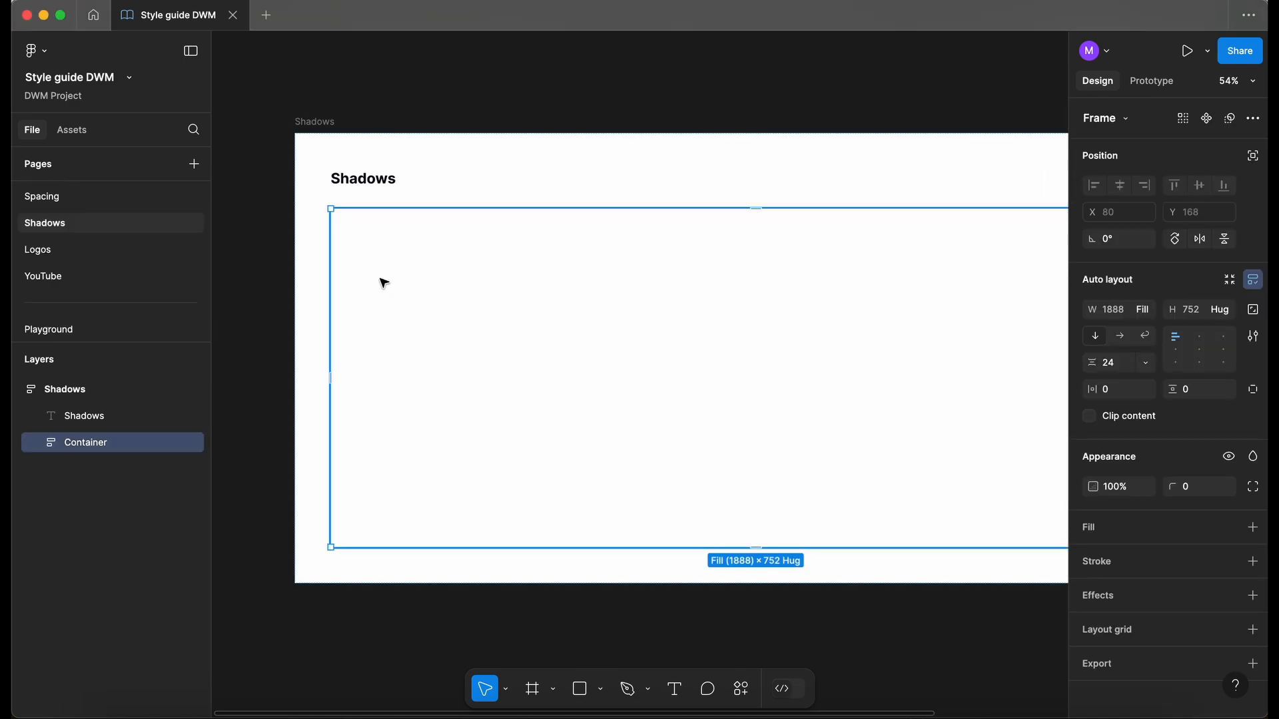
{"action": "key", "text": "f"}
{"action": "left_click_drag", "start_coordinate": [385, 274], "coordinate": [462, 354]}
{"action": "left_click", "coordinate": [1129, 317]}
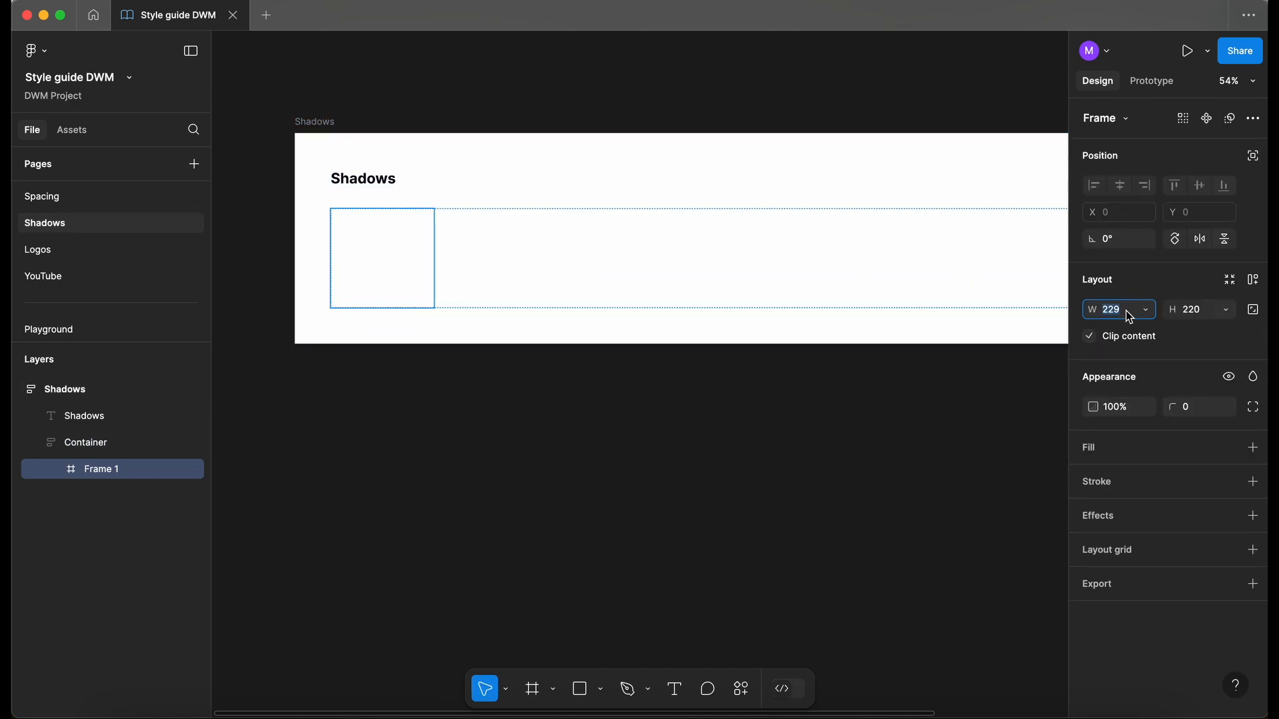
{"action": "type", "text": "300"}
{"action": "key", "text": "Tab"}
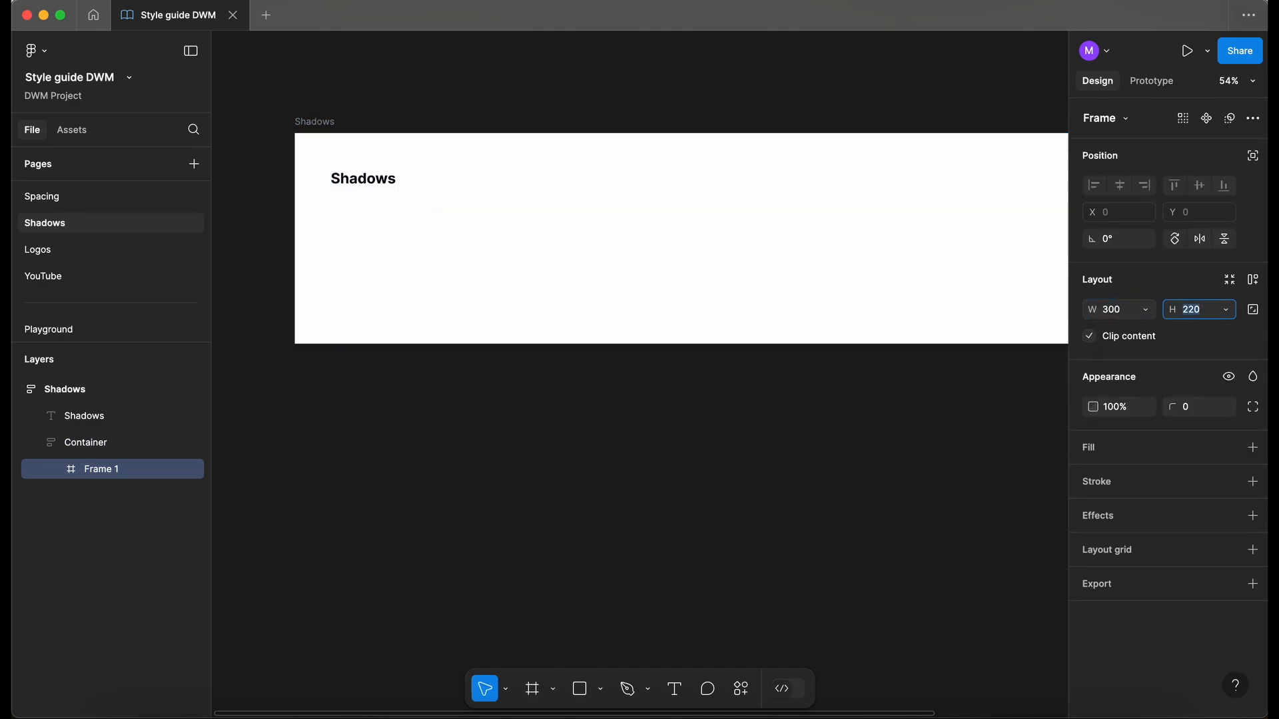
{"action": "type", "text": "300"}
{"action": "key", "text": "Return"}
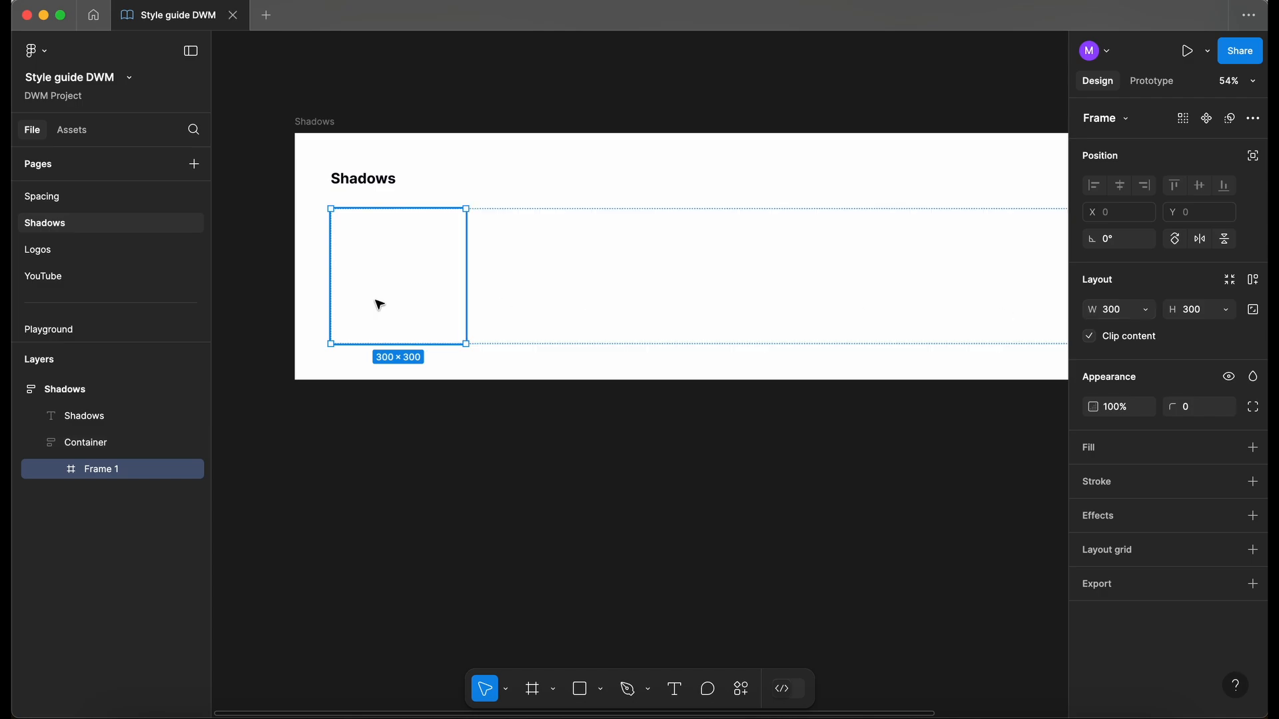
- Fill the new frame with the Neutral/dwm-neutral-0 colour style
{"action": "scroll", "coordinate": [321, 283], "scroll_direction": "up", "scroll_amount": 5}
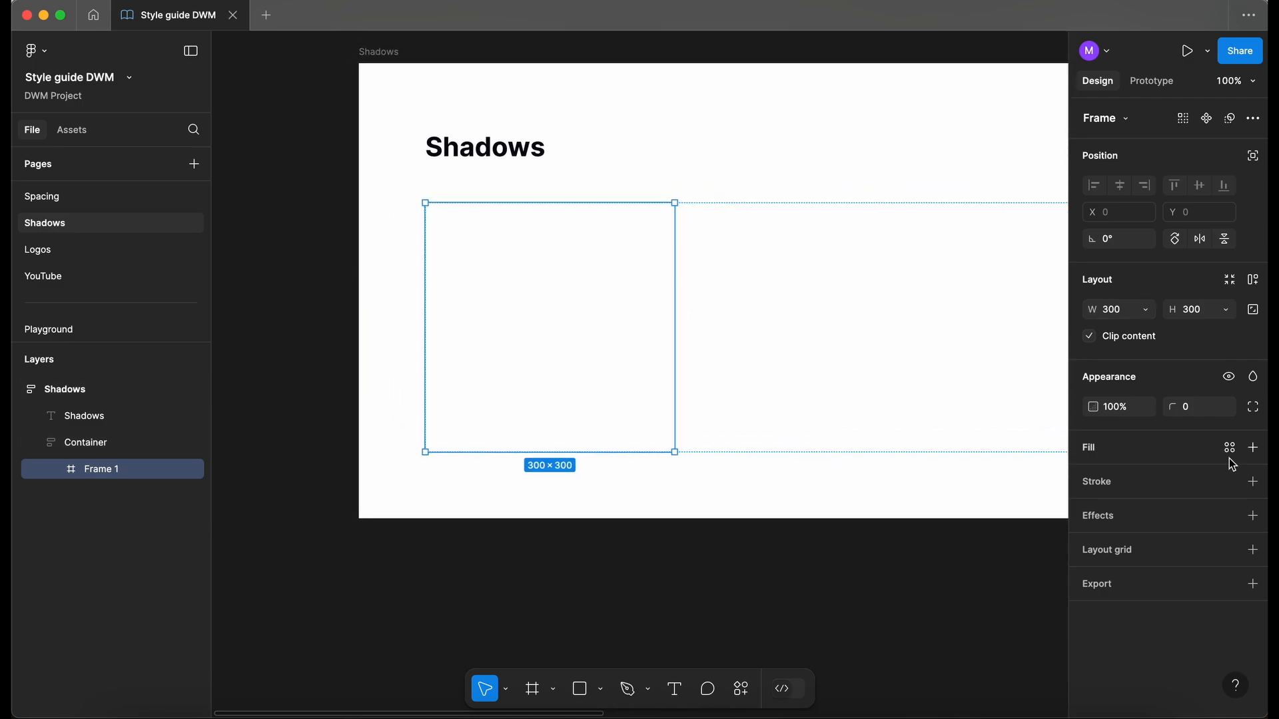
{"action": "left_click", "coordinate": [1229, 450]}
{"action": "type", "text": "ne"}
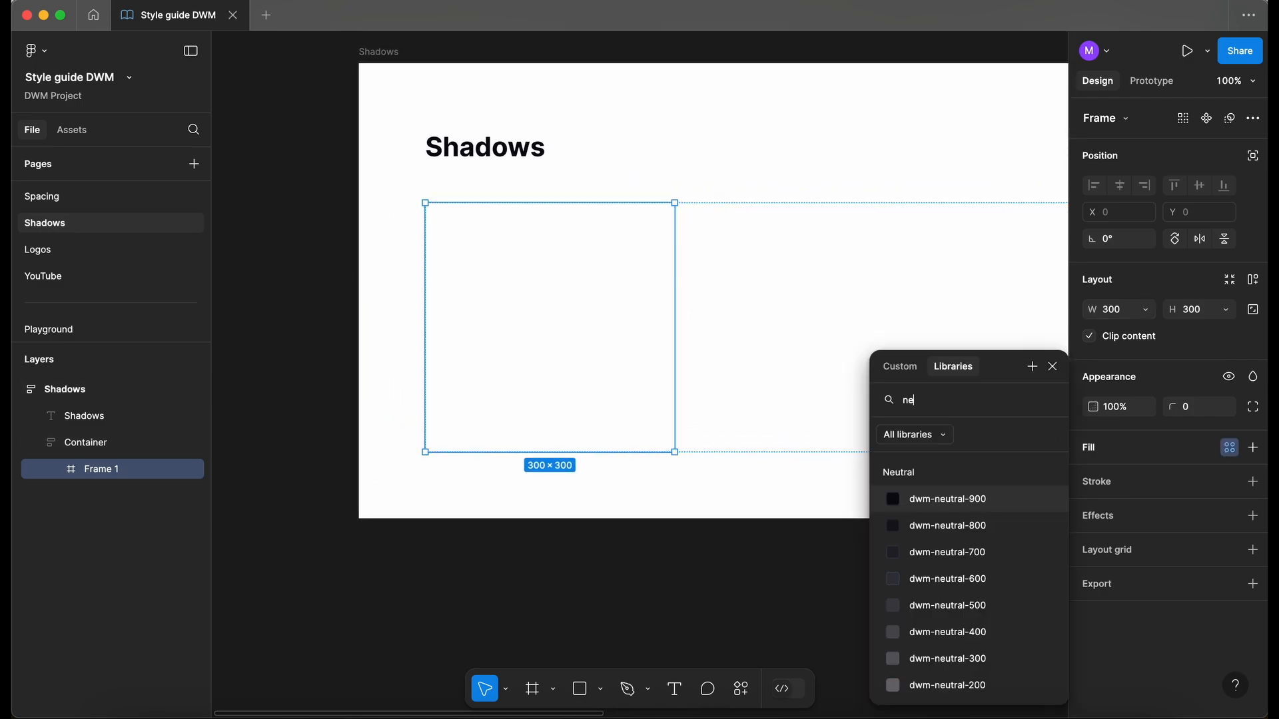
{"action": "scroll", "coordinate": [1055, 563], "scroll_direction": "down", "scroll_amount": 5}
{"action": "left_click", "coordinate": [988, 683]}
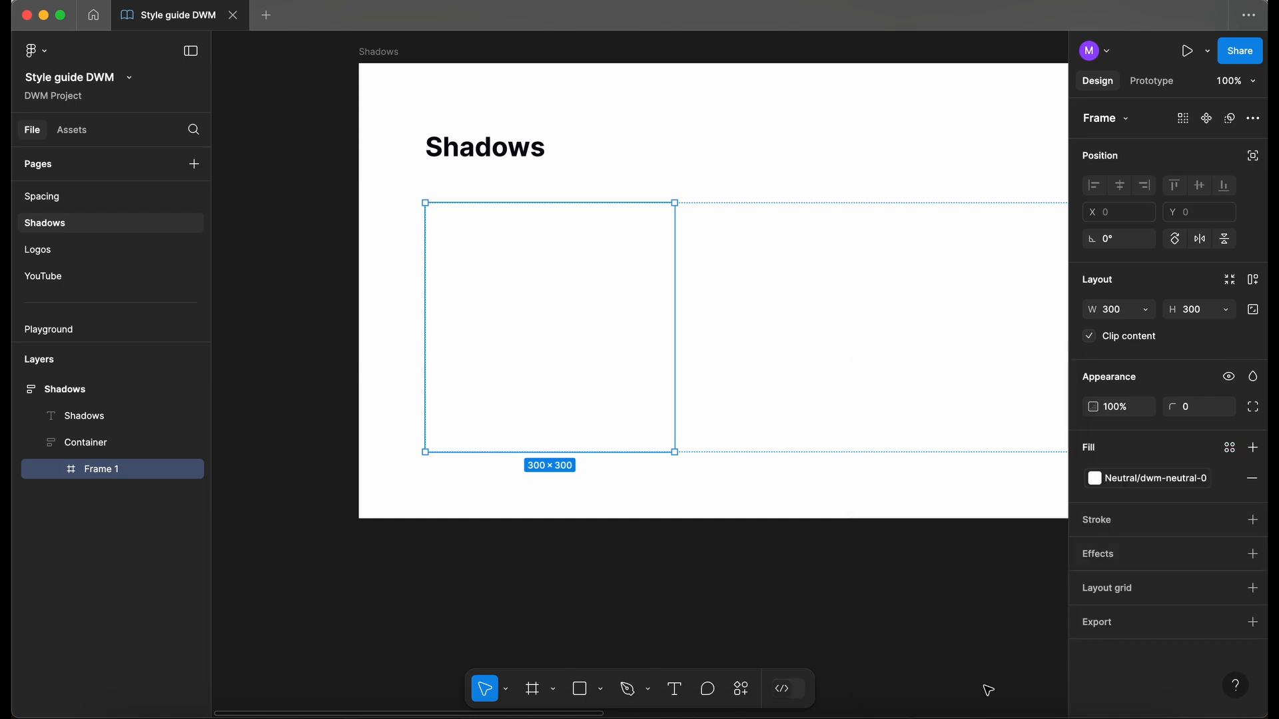
{"action": "scroll", "coordinate": [893, 554], "scroll_direction": "down", "scroll_amount": 1}
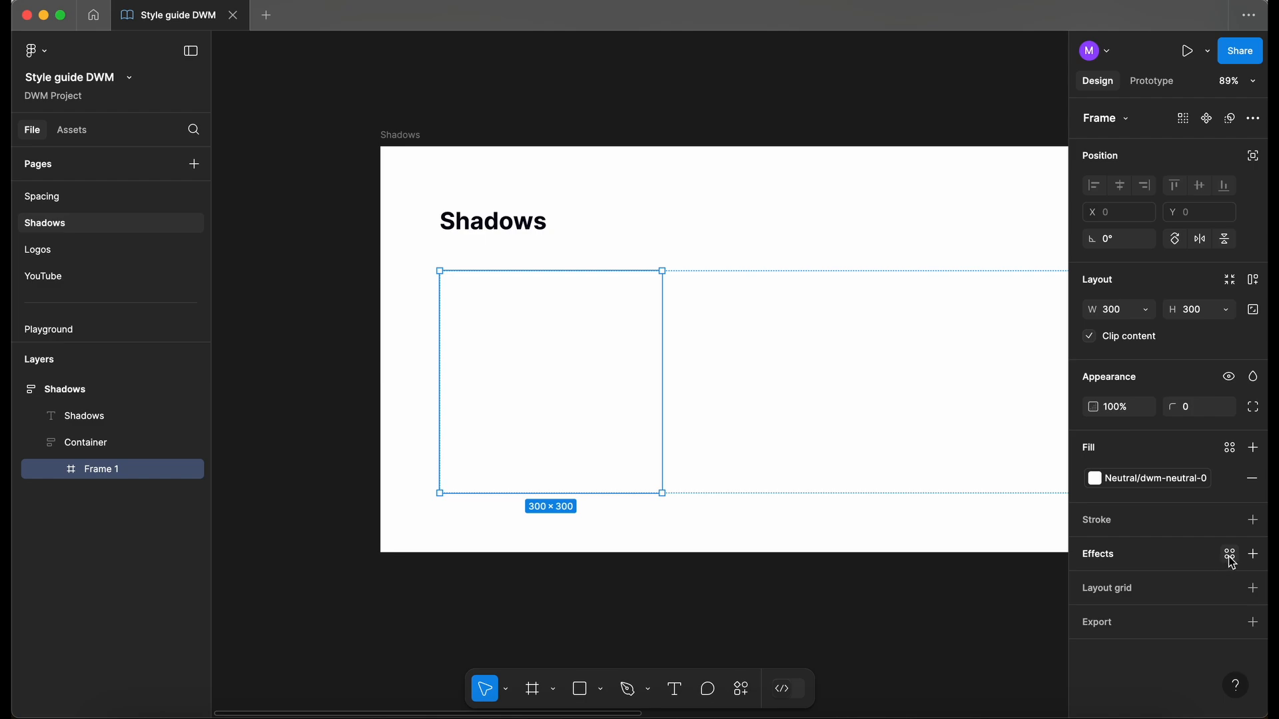
- Add a drop shadow to Frame 1 with X 0, Y 4 and blur 8
{"action": "left_click", "coordinate": [1253, 554]}
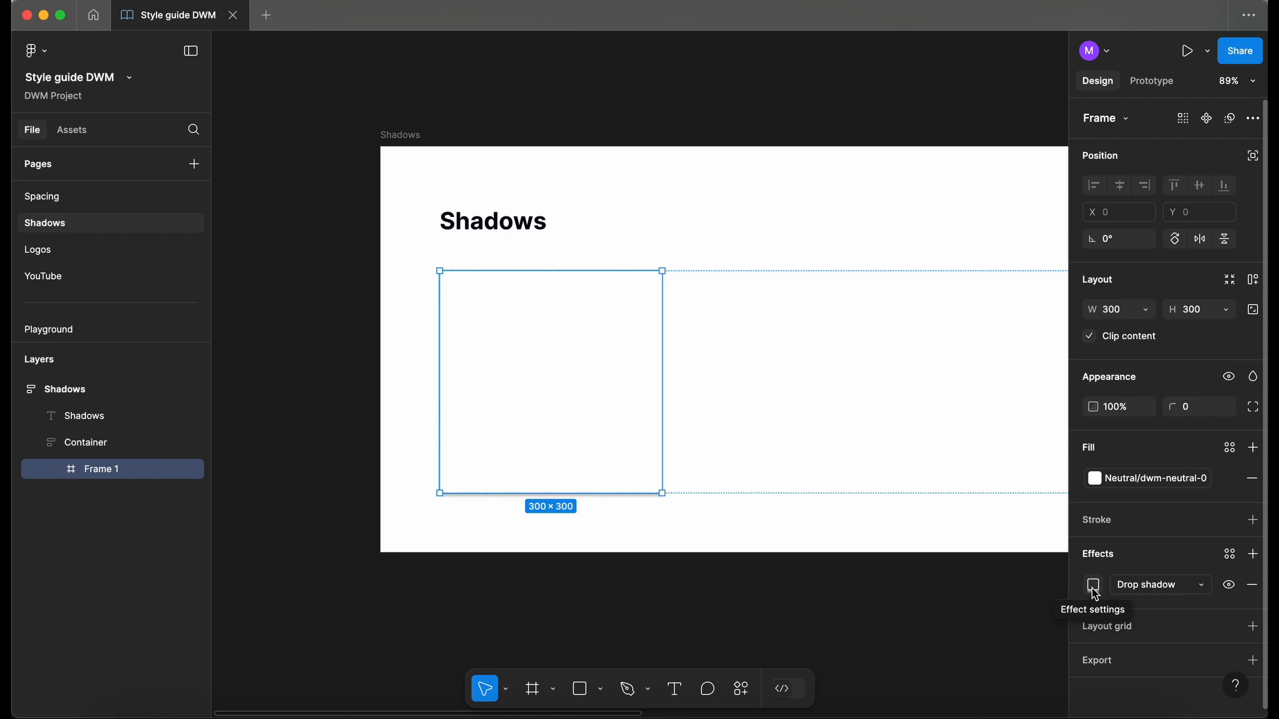
{"action": "left_click", "coordinate": [1093, 586]}
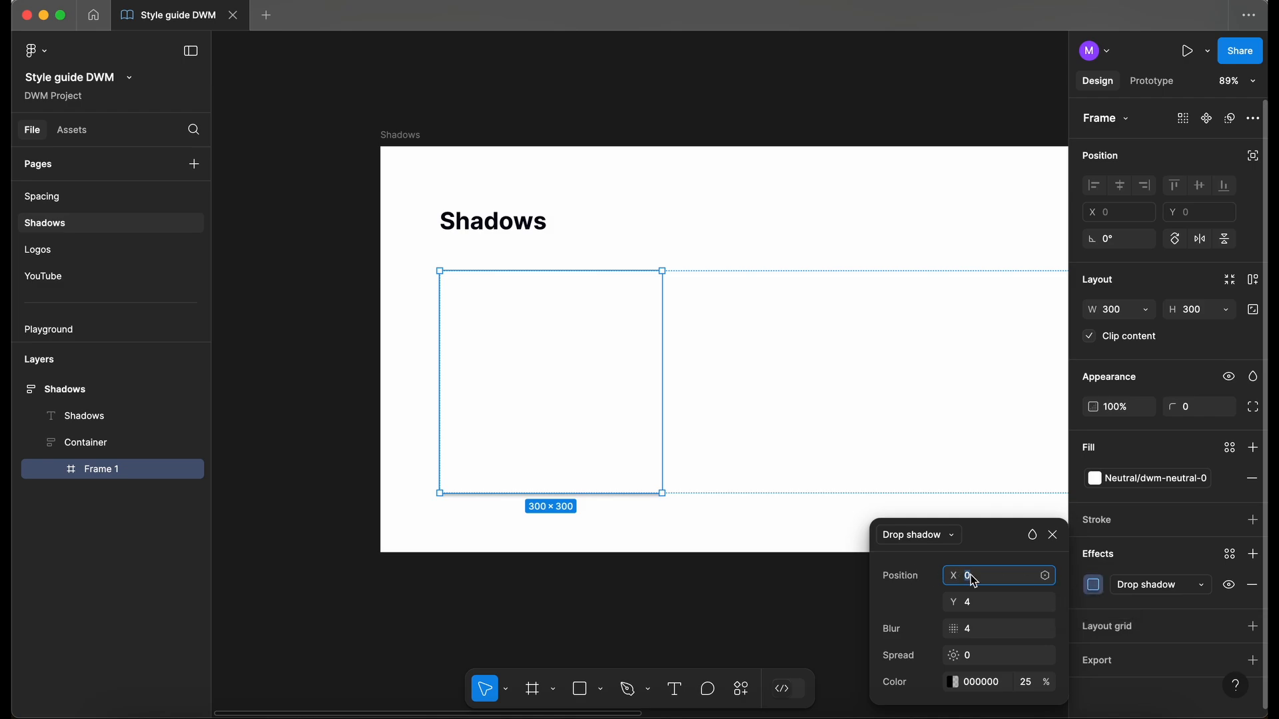
{"action": "left_click", "coordinate": [976, 604]}
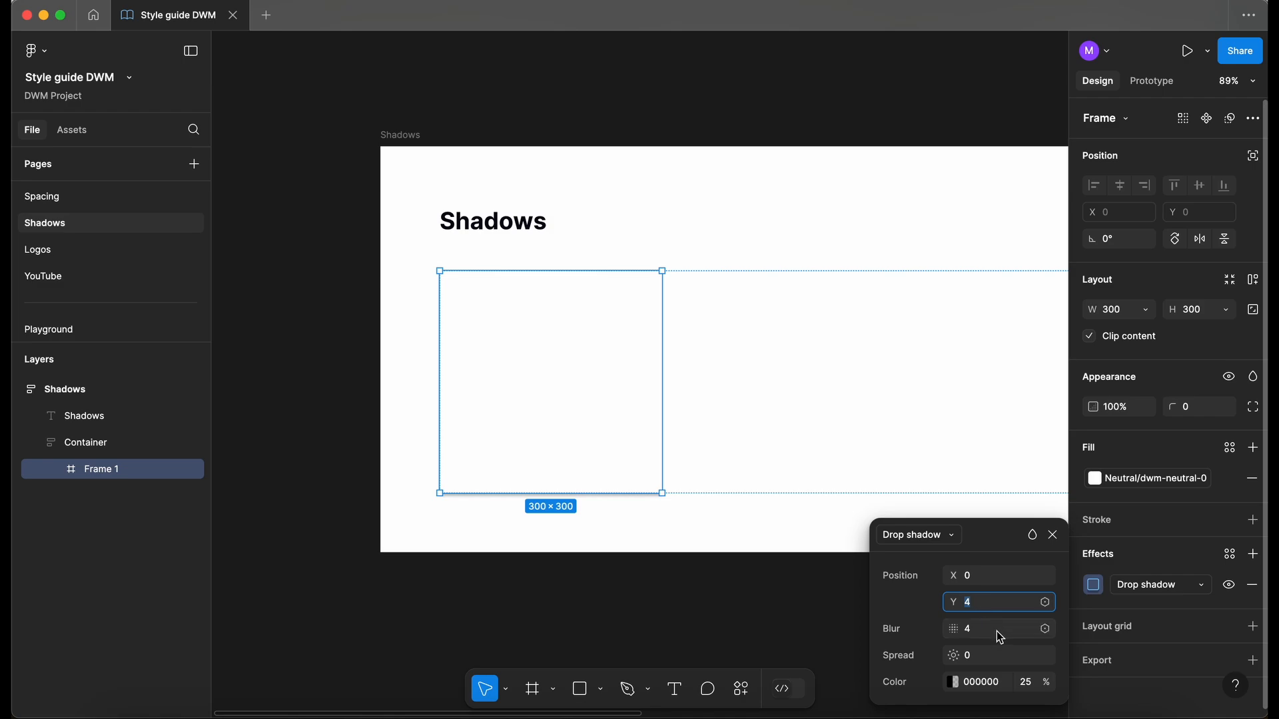
{"action": "left_click", "coordinate": [982, 632]}
{"action": "type", "text": "8"}
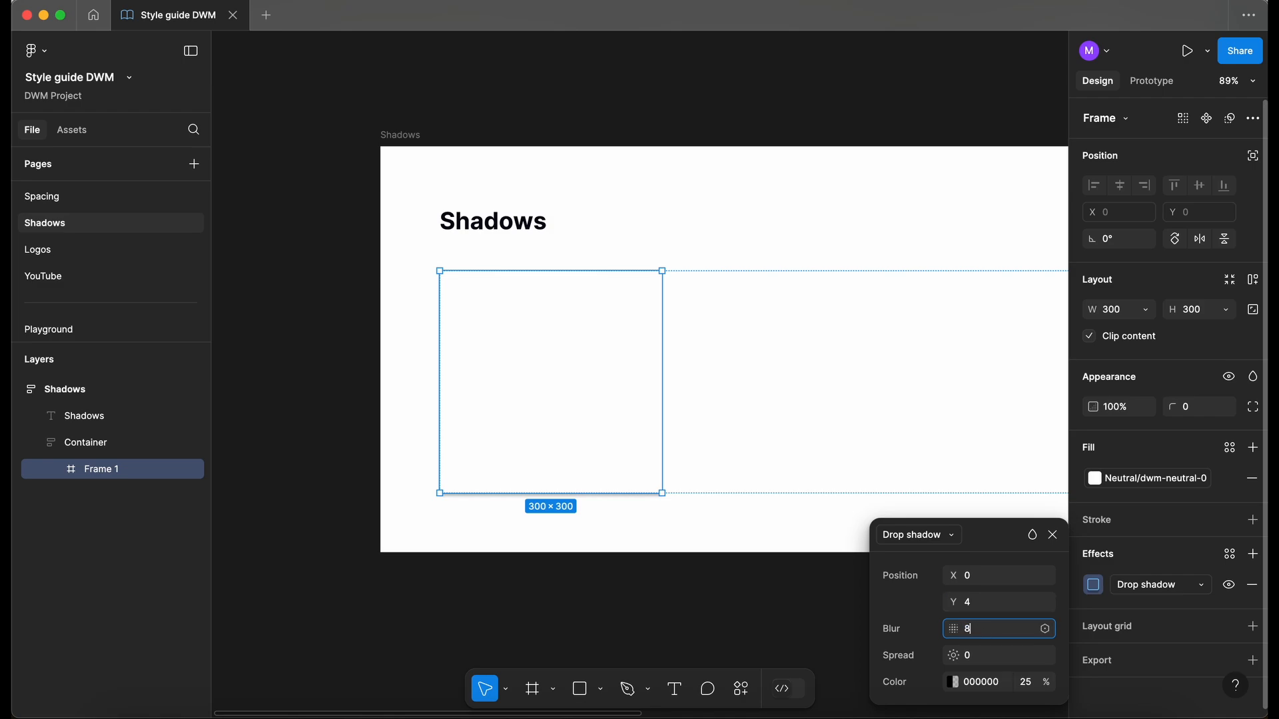
{"action": "key", "text": "Tab"}
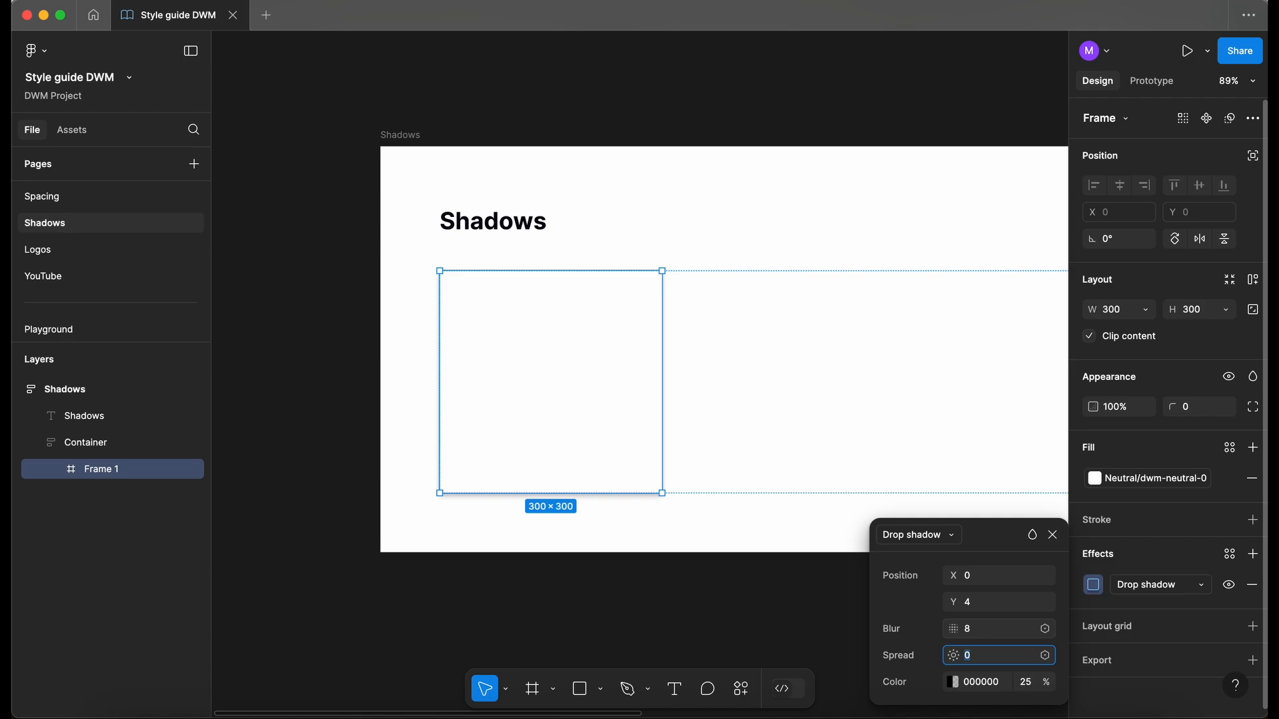
{"action": "left_click", "coordinate": [1052, 535]}
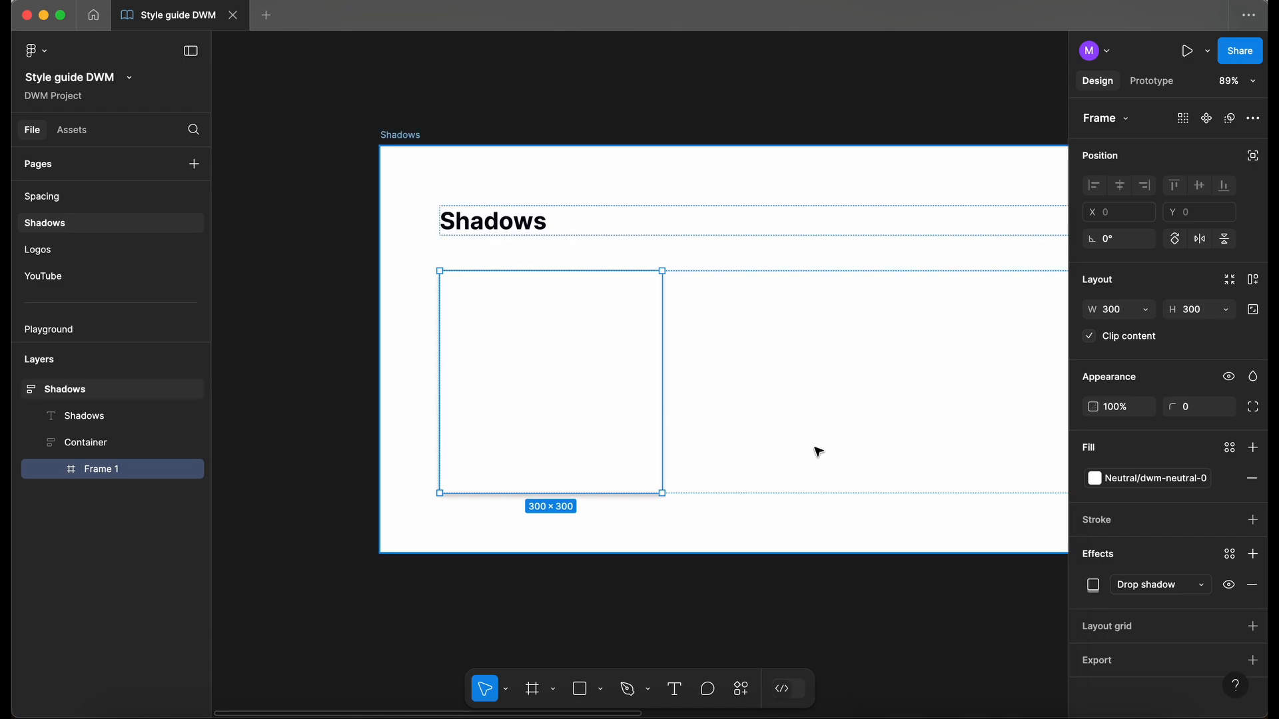
{"action": "scroll", "coordinate": [74, 246], "scroll_direction": "up", "scroll_amount": 3}
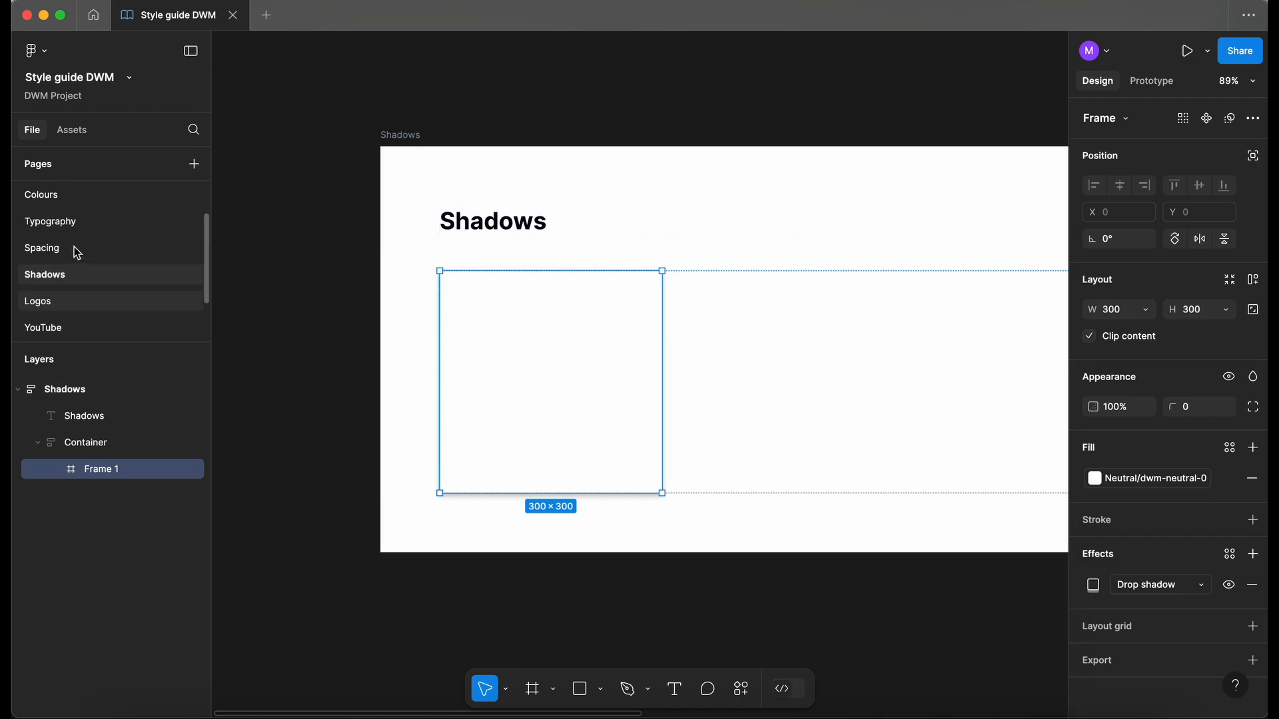
- Back on the Shadows page, change Frame 1's drop shadow colour from black to 070714
{"action": "left_click", "coordinate": [70, 199]}
{"action": "scroll", "coordinate": [365, 279], "scroll_direction": "up", "scroll_amount": 10}
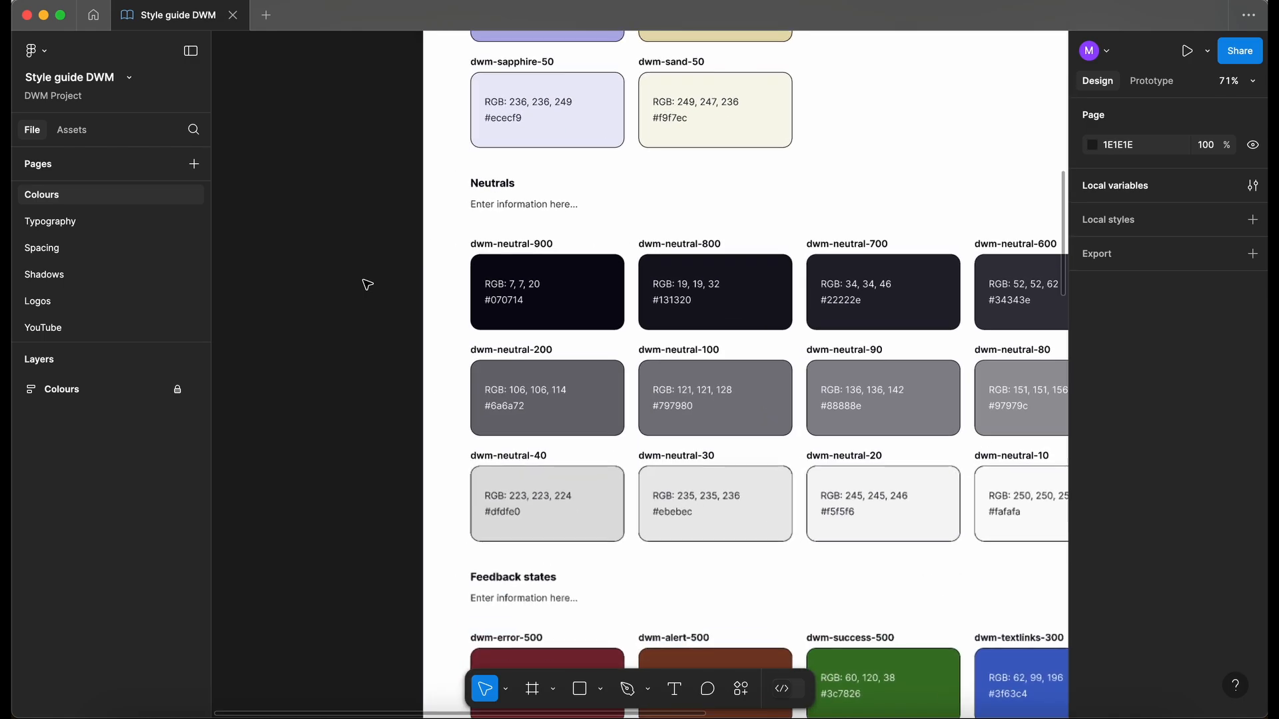
{"action": "scroll", "coordinate": [536, 323], "scroll_direction": "up", "scroll_amount": 5}
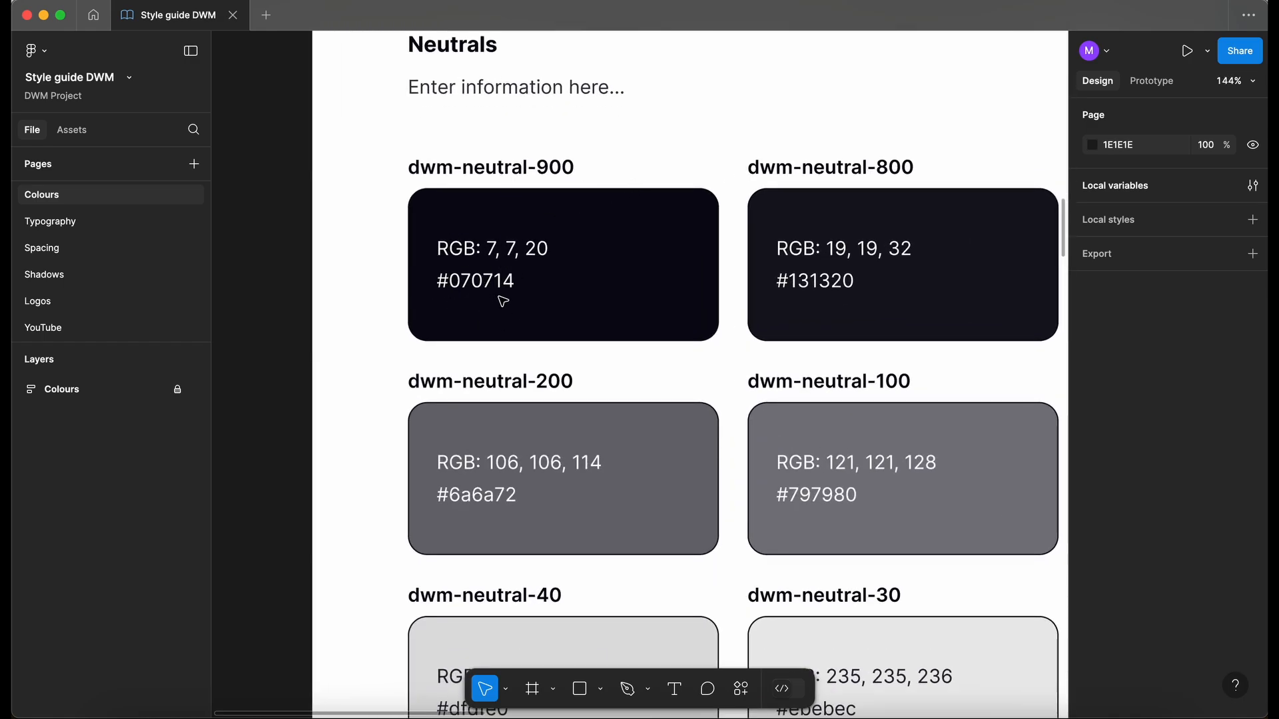
{"action": "left_click", "coordinate": [83, 274]}
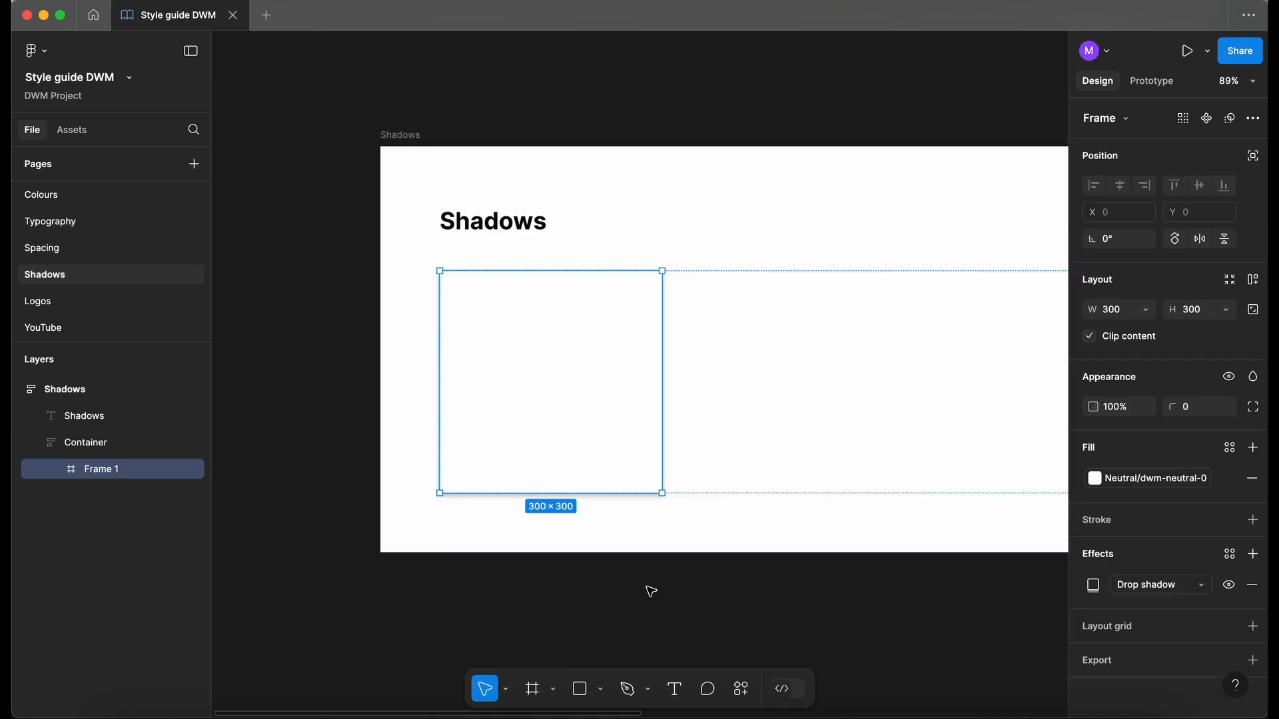
{"action": "left_click", "coordinate": [1093, 584]}
{"action": "left_click", "coordinate": [986, 683]}
{"action": "type", "text": "0707"}
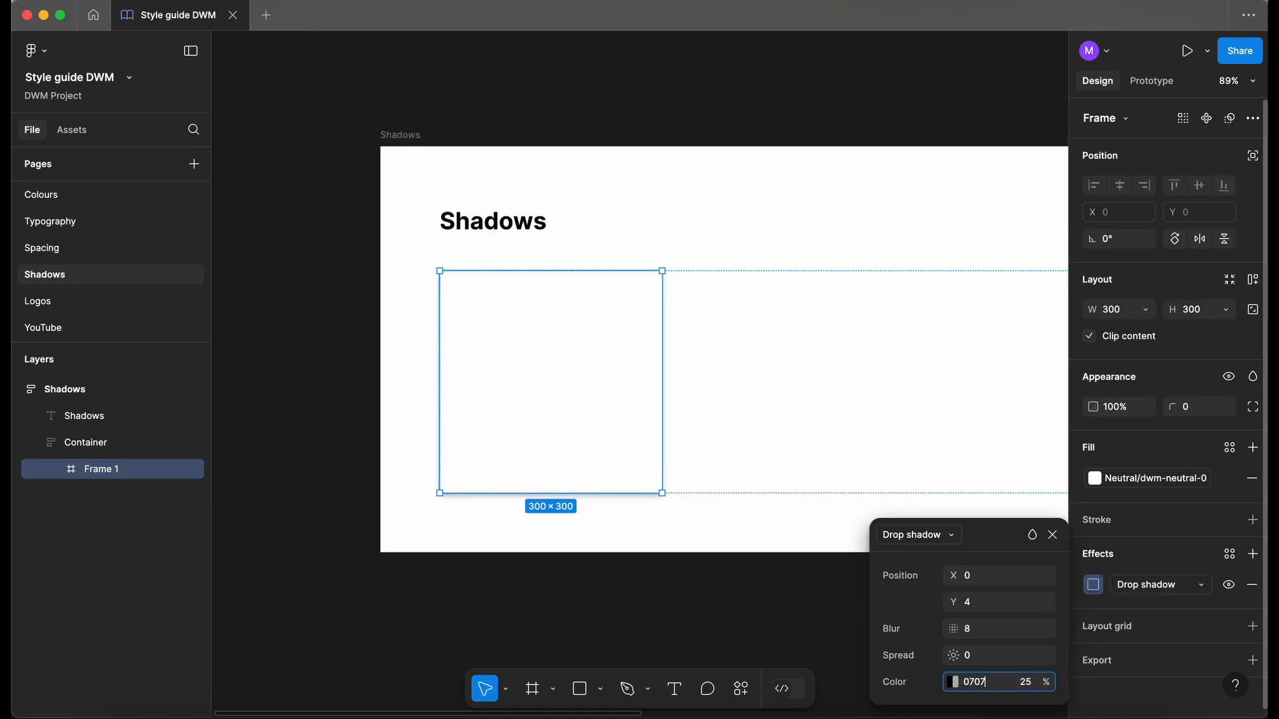
{"action": "type", "text": "14"}
{"action": "key", "text": "Return"}
{"action": "scroll", "coordinate": [614, 556], "scroll_direction": "down", "scroll_amount": 3}
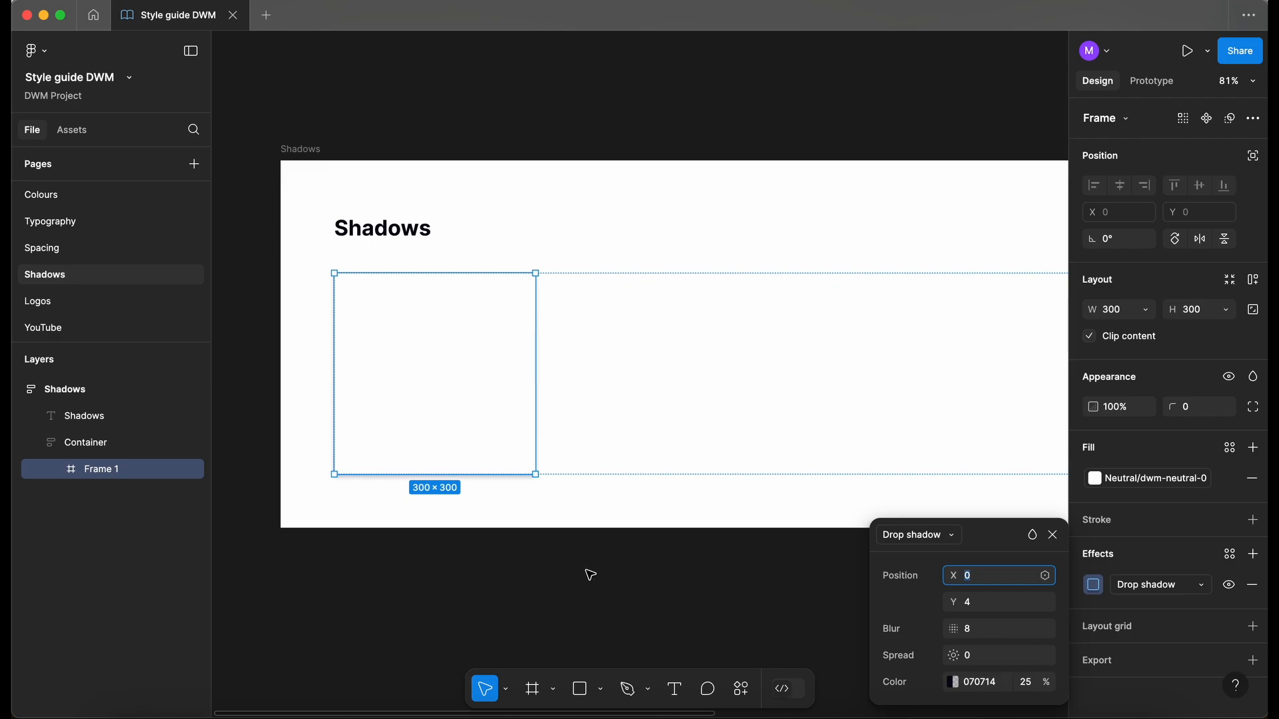
- Duplicate the first card and set the Container's auto layout to a horizontal row
{"action": "left_click", "coordinate": [500, 428]}
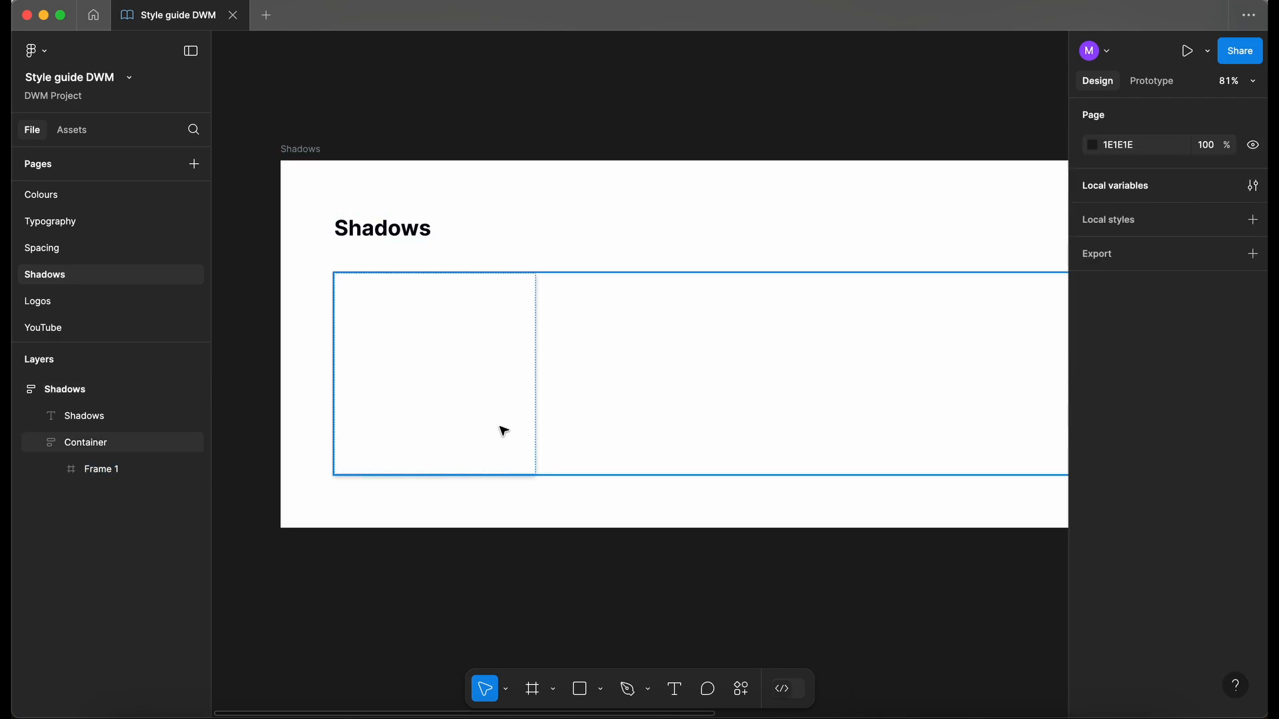
{"action": "left_click", "coordinate": [502, 429]}
{"action": "key", "text": "super+d"}
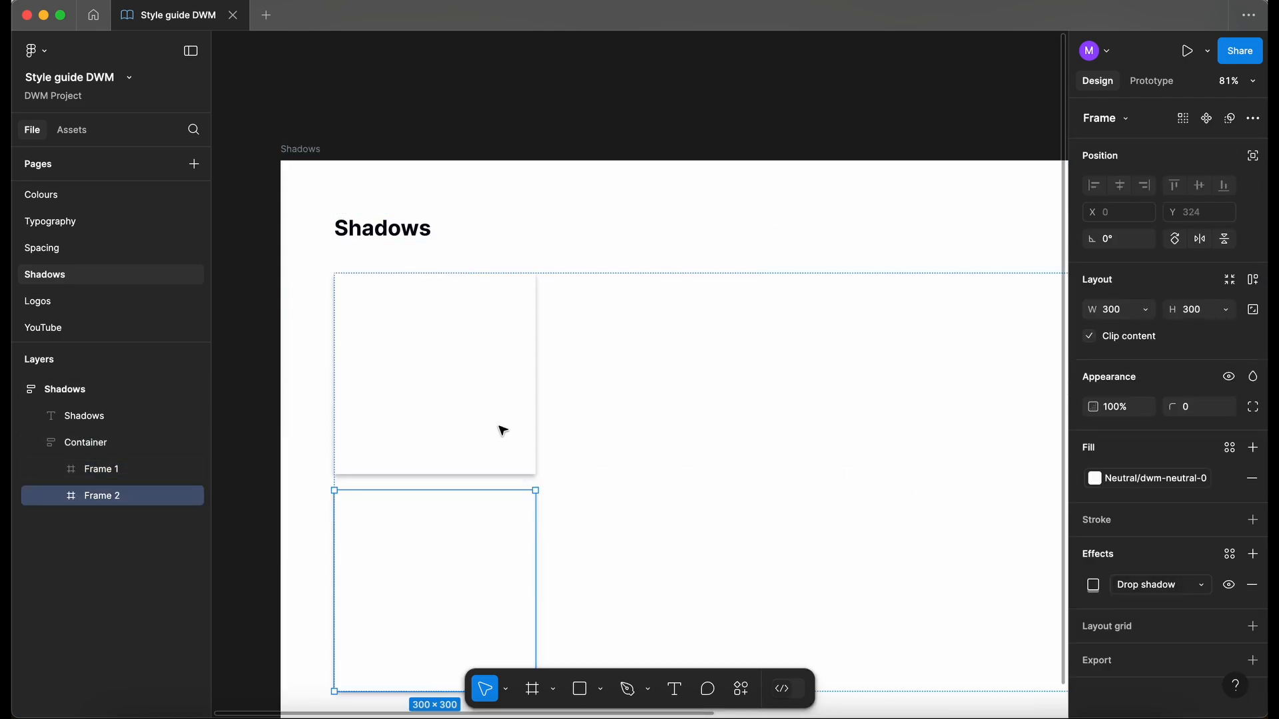
{"action": "left_click", "coordinate": [639, 418]}
{"action": "scroll", "coordinate": [640, 417], "scroll_direction": "down", "scroll_amount": 3}
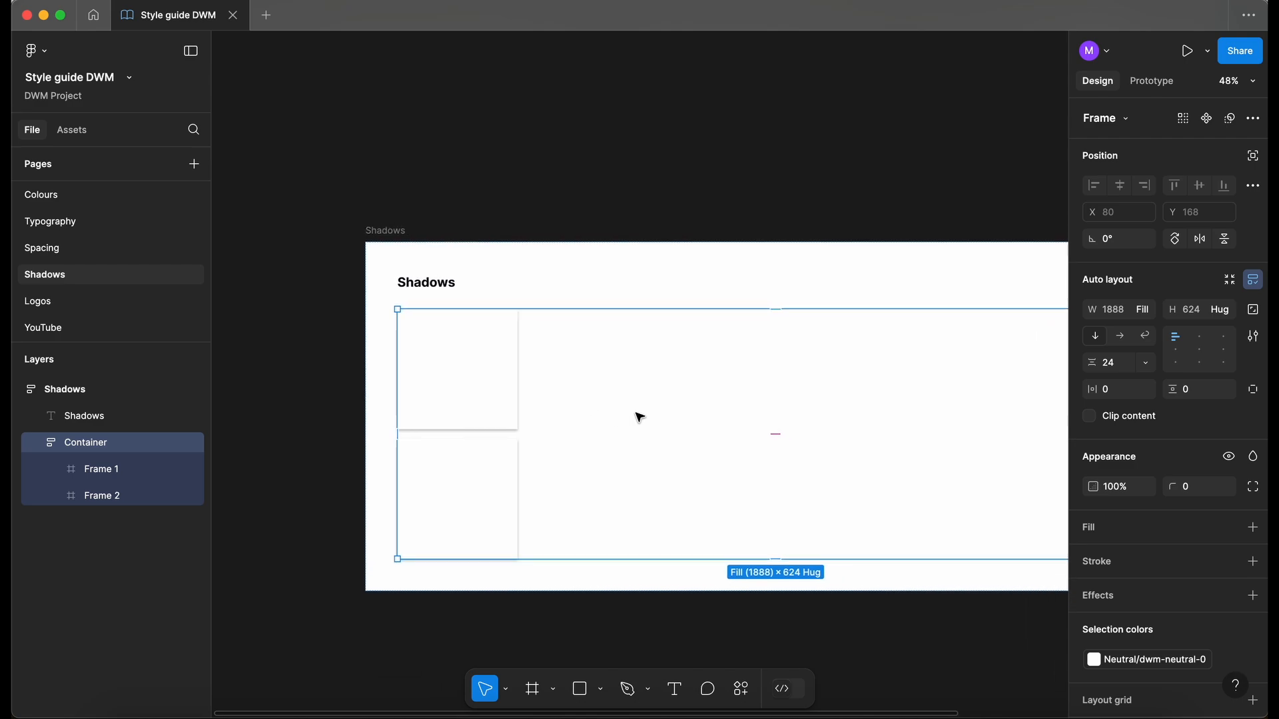
{"action": "left_click", "coordinate": [1120, 336]}
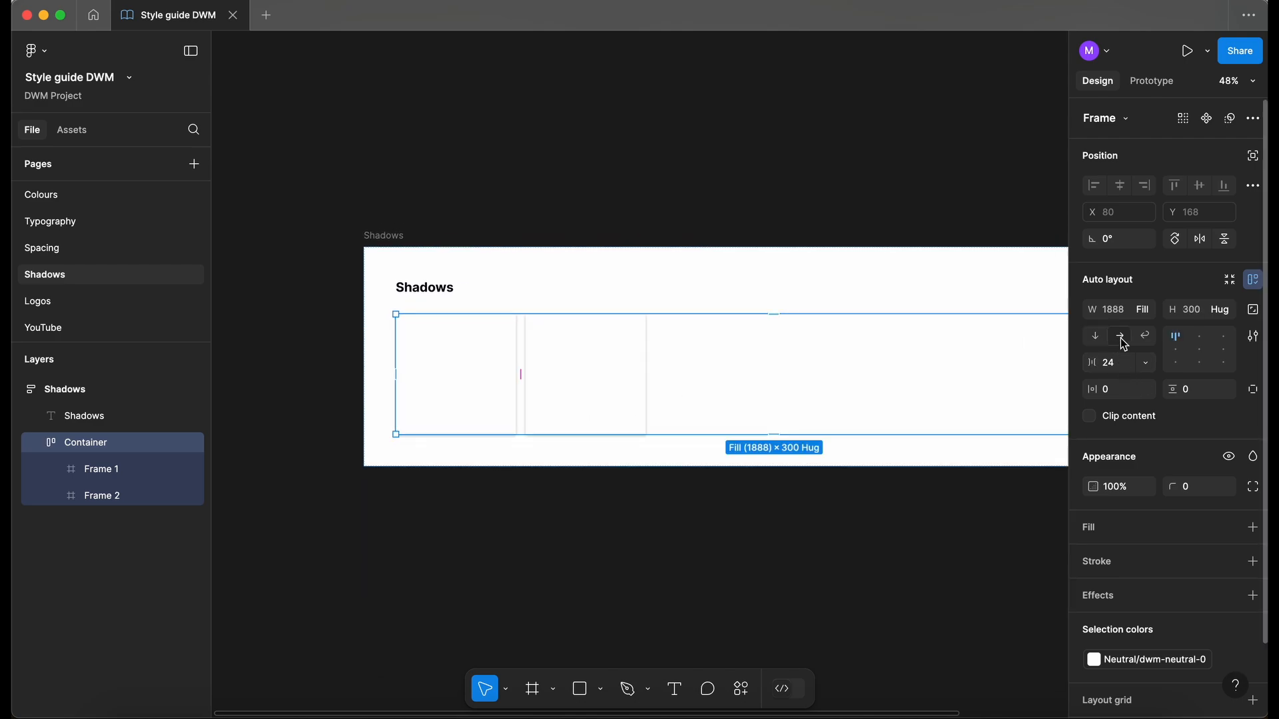
{"action": "scroll", "coordinate": [576, 367], "scroll_direction": "up", "scroll_amount": 3}
- Give Frame 2's drop shadow a Y offset of 8 and blur of 16
{"action": "left_click", "coordinate": [584, 387]}
{"action": "scroll", "coordinate": [582, 385], "scroll_direction": "right", "scroll_amount": 1}
{"action": "scroll", "coordinate": [582, 385], "scroll_direction": "down", "scroll_amount": 1}
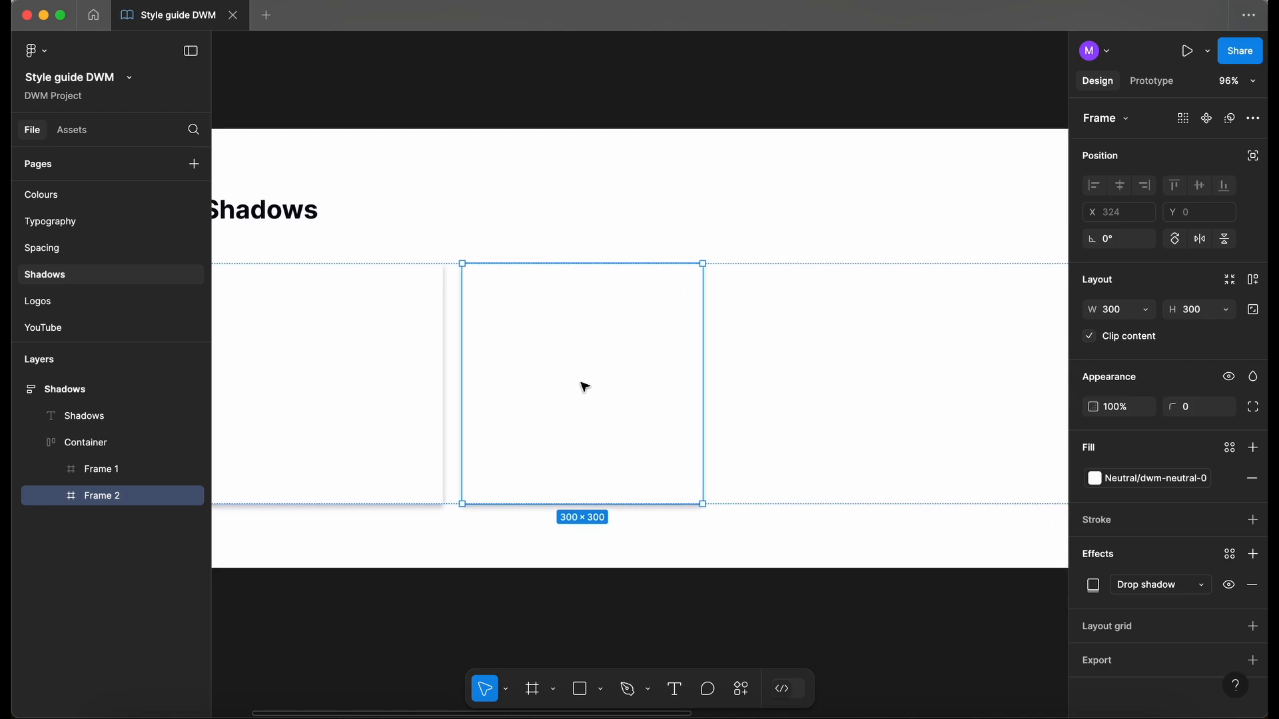
{"action": "left_click", "coordinate": [1093, 585]}
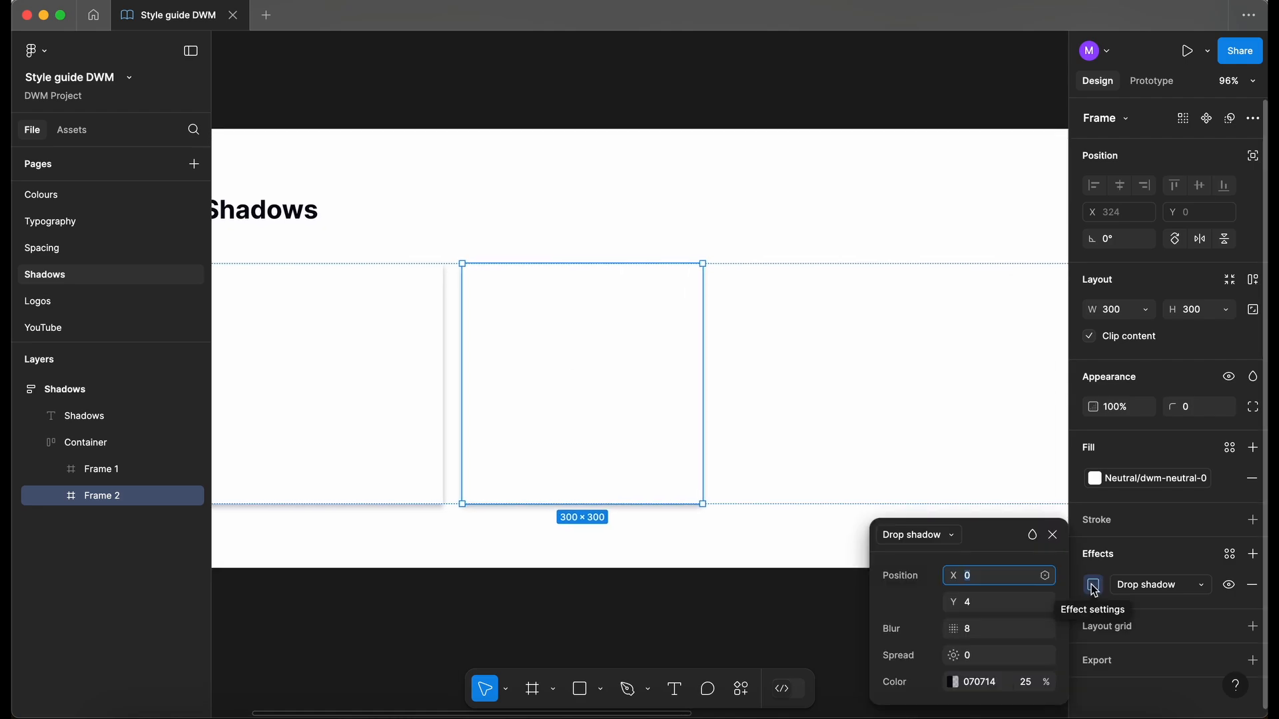
{"action": "left_click", "coordinate": [978, 603]}
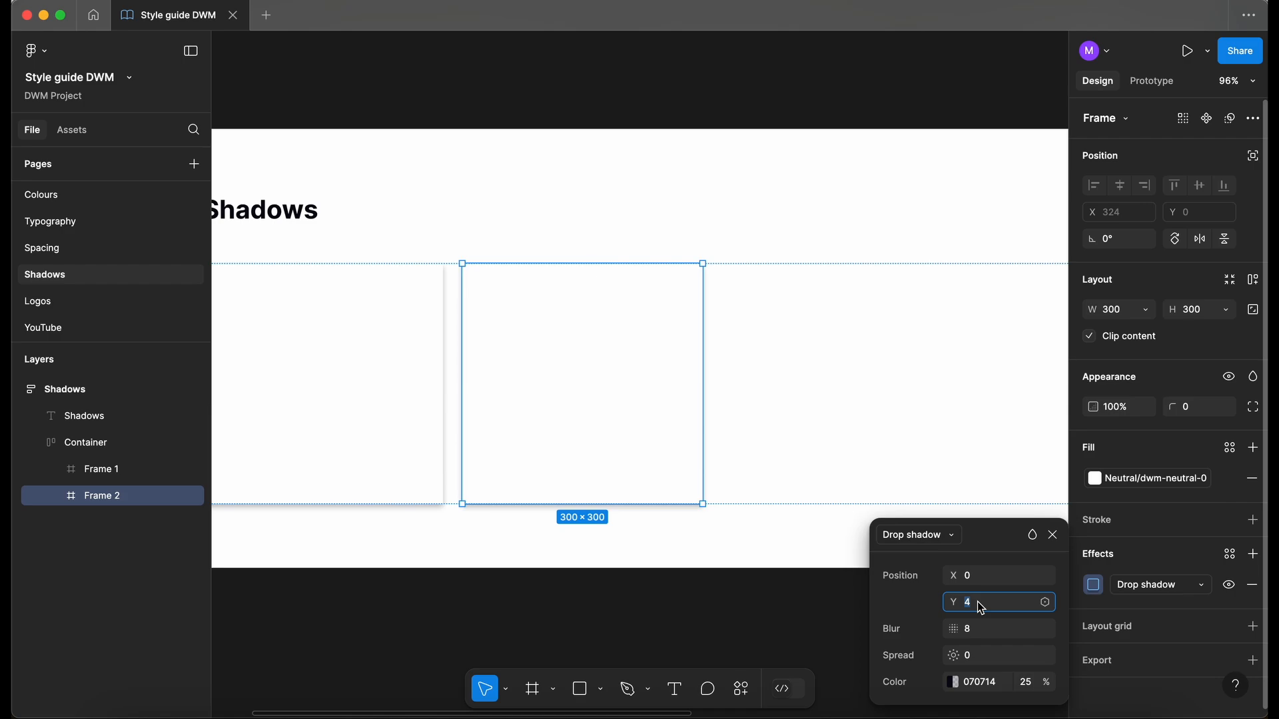
{"action": "key", "text": "Up"}
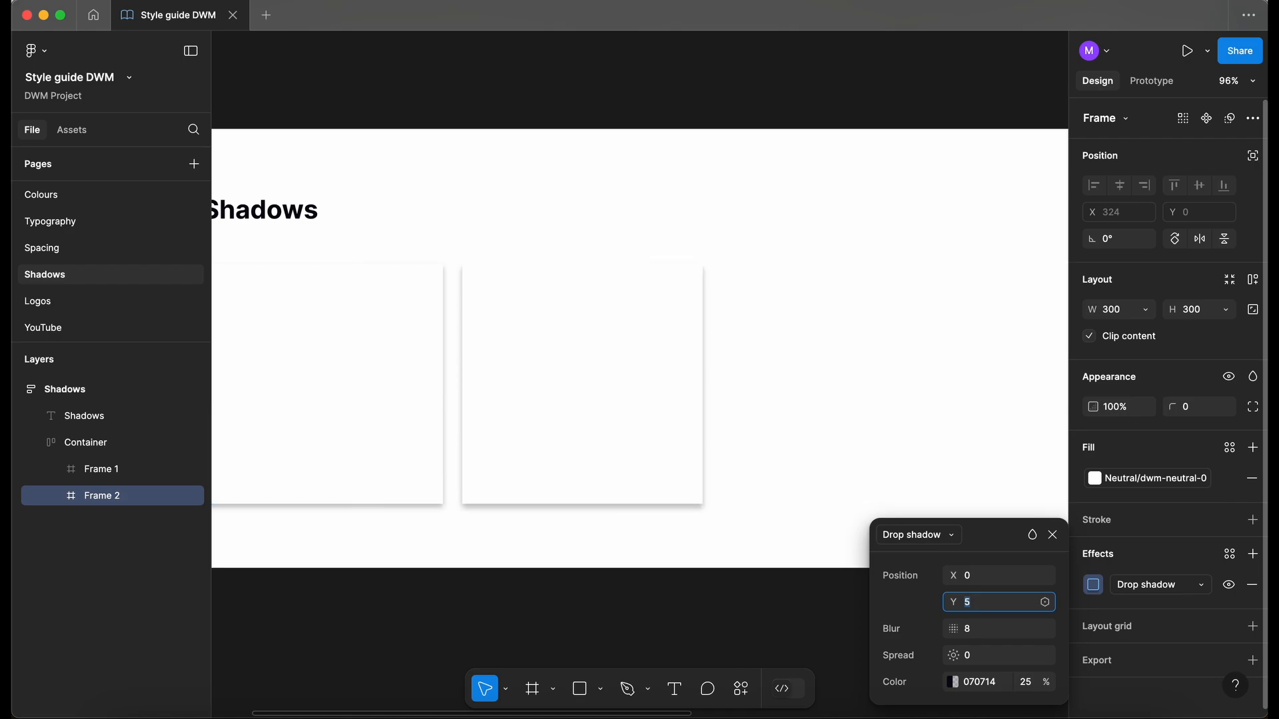
{"action": "key", "text": "Up"}
{"action": "key", "text": "Up"}
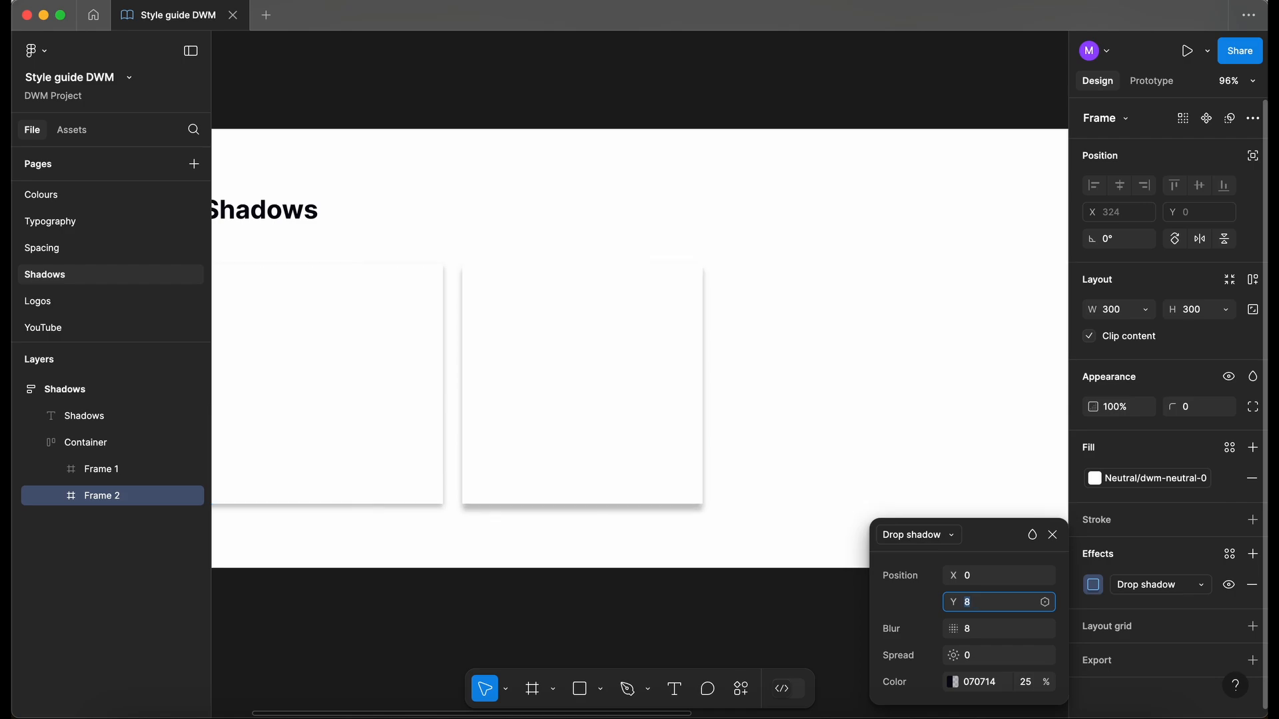
{"action": "left_click", "coordinate": [984, 628]}
{"action": "key", "text": "Up"}
{"action": "key", "text": "Up"}
{"action": "key", "text": "Up"}
{"action": "key", "text": "Up"}
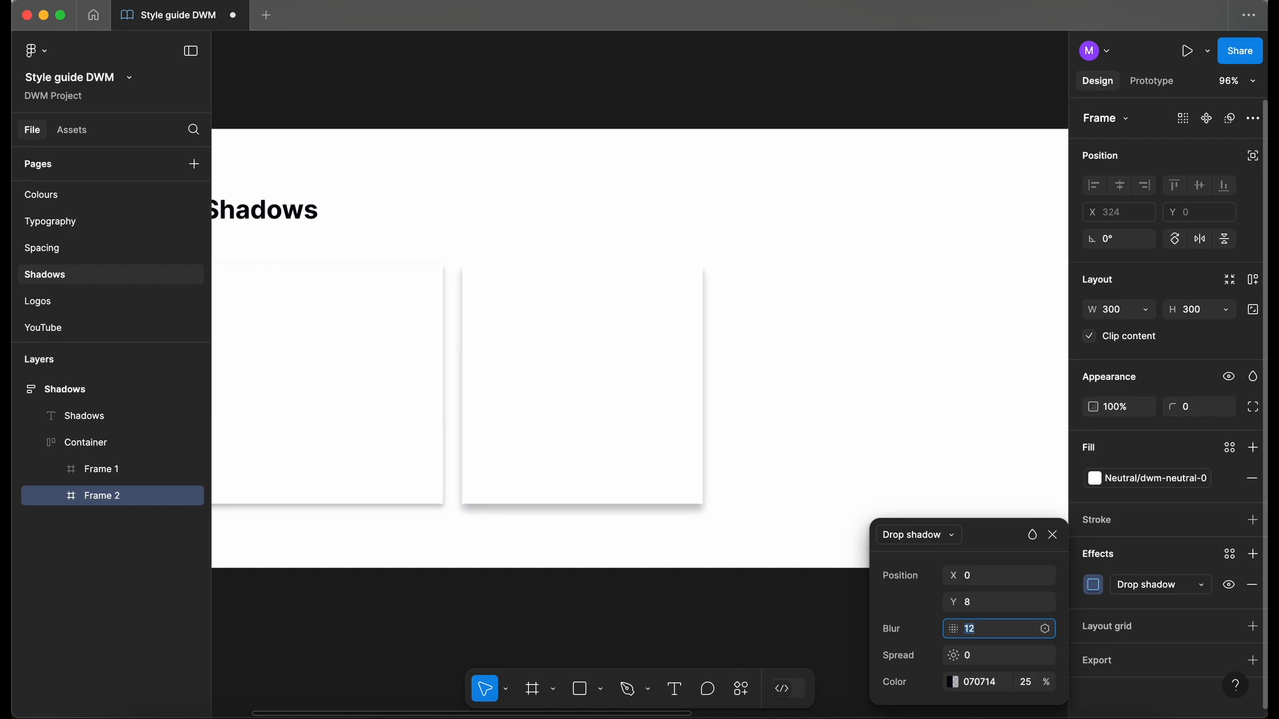
{"action": "left_click", "coordinate": [734, 590]}
{"action": "scroll", "coordinate": [733, 590], "scroll_direction": "down", "scroll_amount": 3}
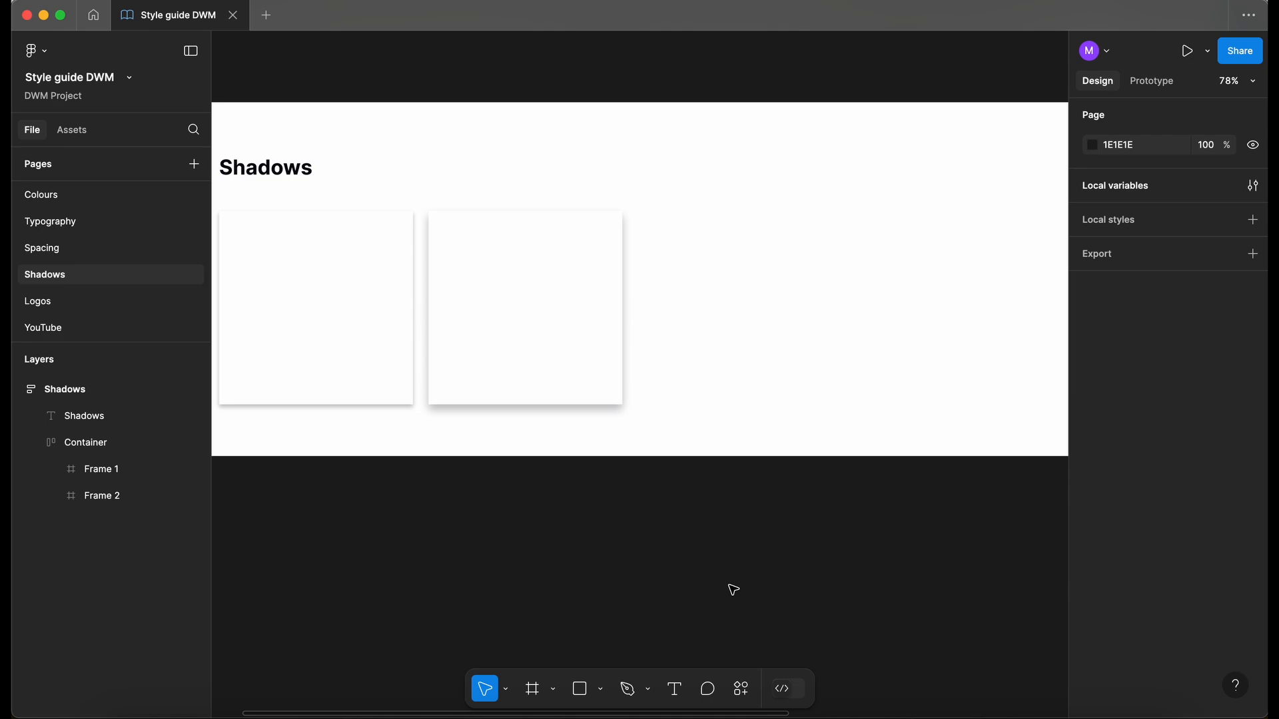
- Duplicate the second card into Frame 3 and set its drop shadow to Y 16, blur 24
{"action": "double_click", "coordinate": [557, 299]}
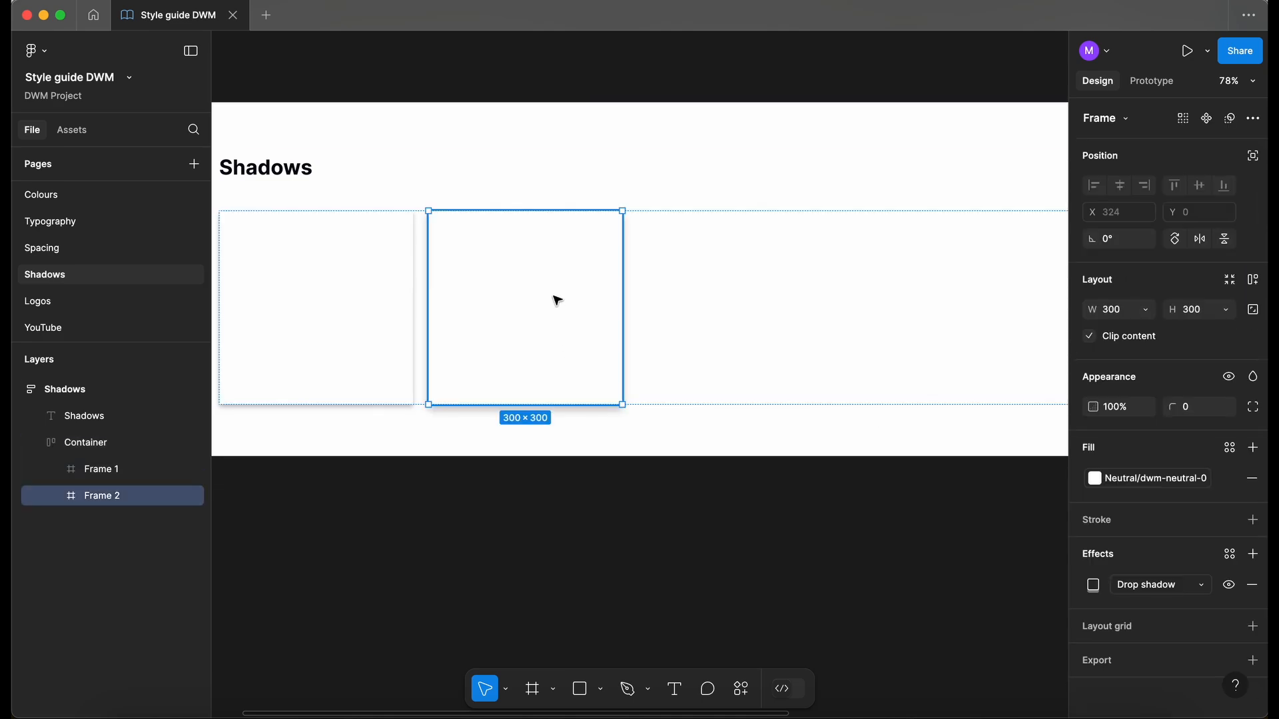
{"action": "key", "text": "super+d"}
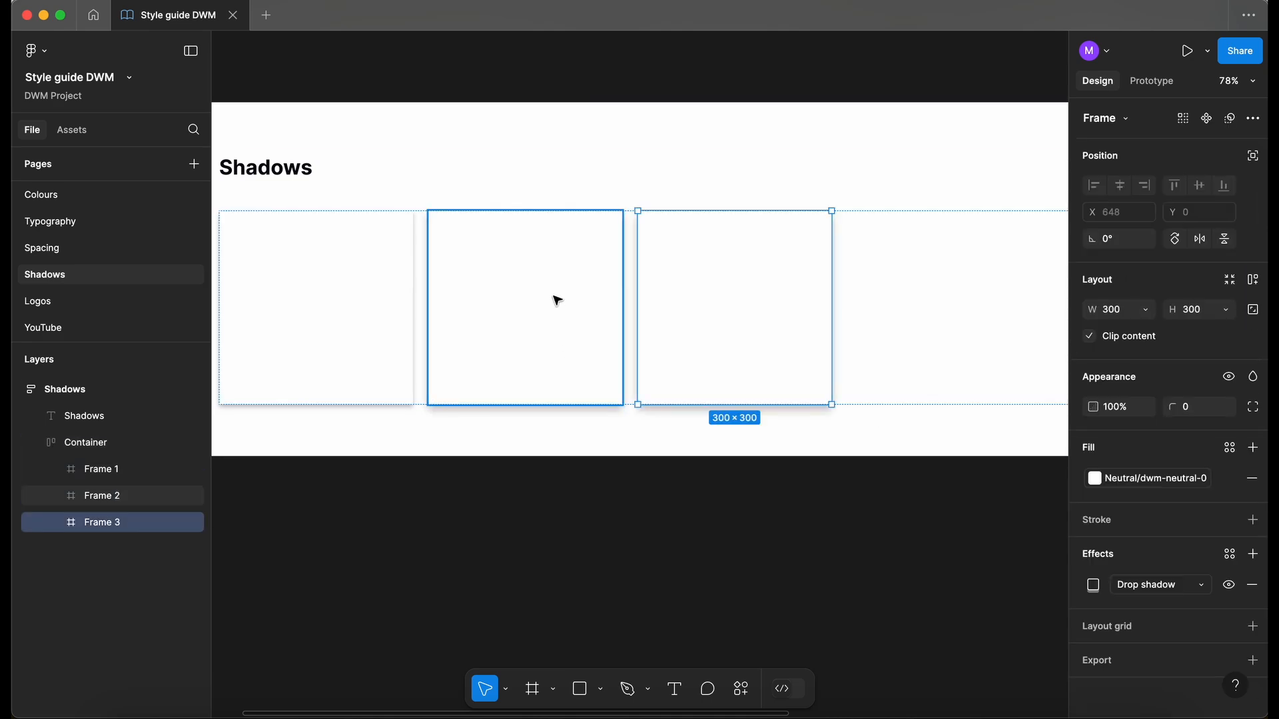
{"action": "left_click", "coordinate": [1094, 585]}
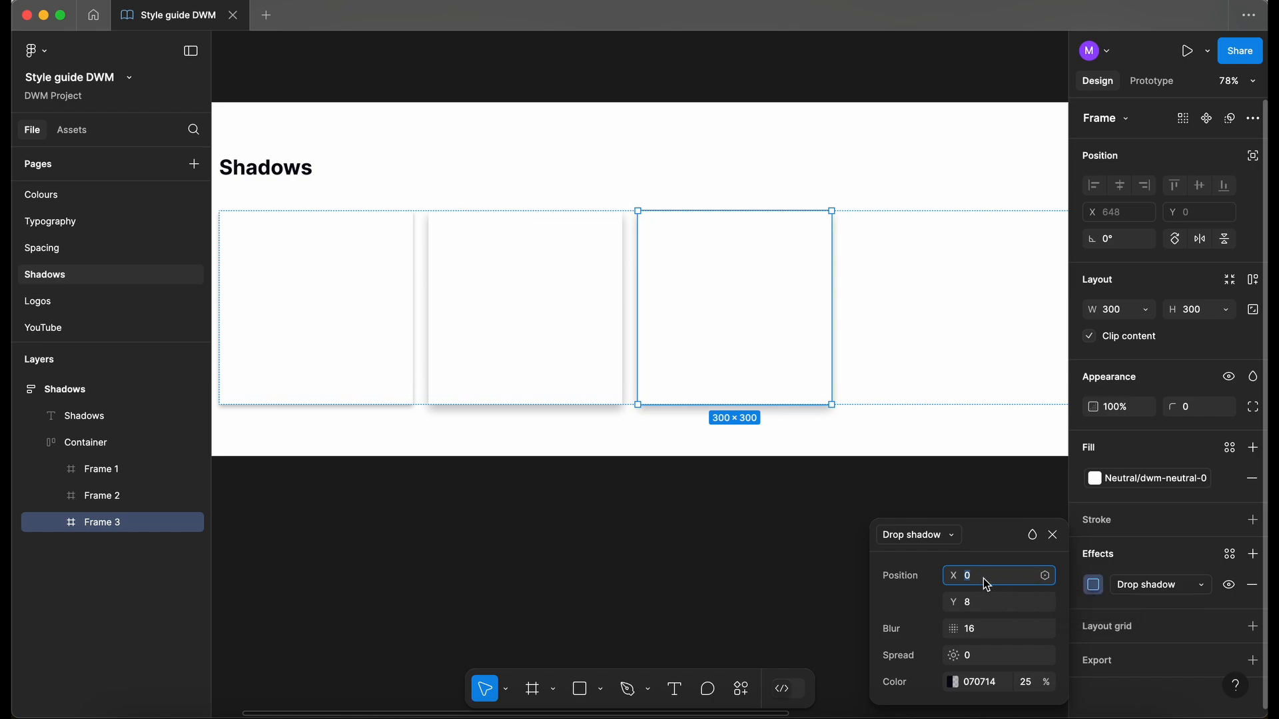
{"action": "left_click", "coordinate": [985, 610]}
{"action": "type", "text": "16"}
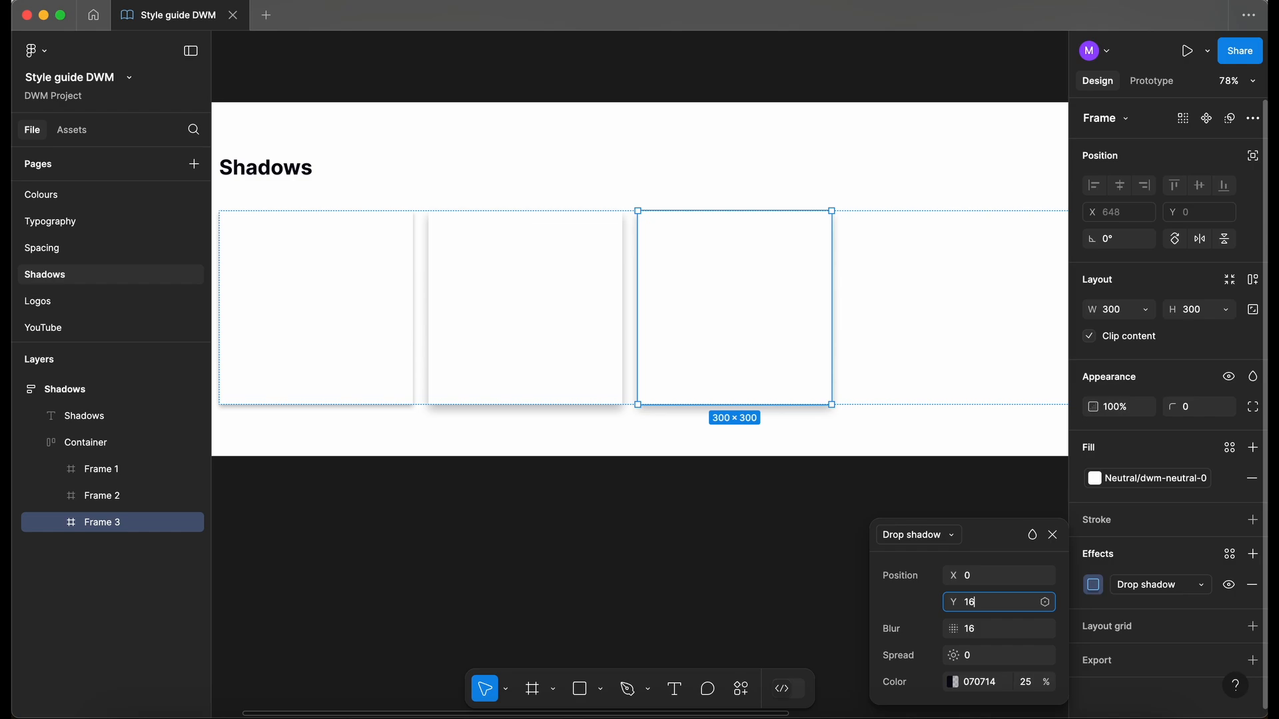
{"action": "left_click", "coordinate": [979, 629]}
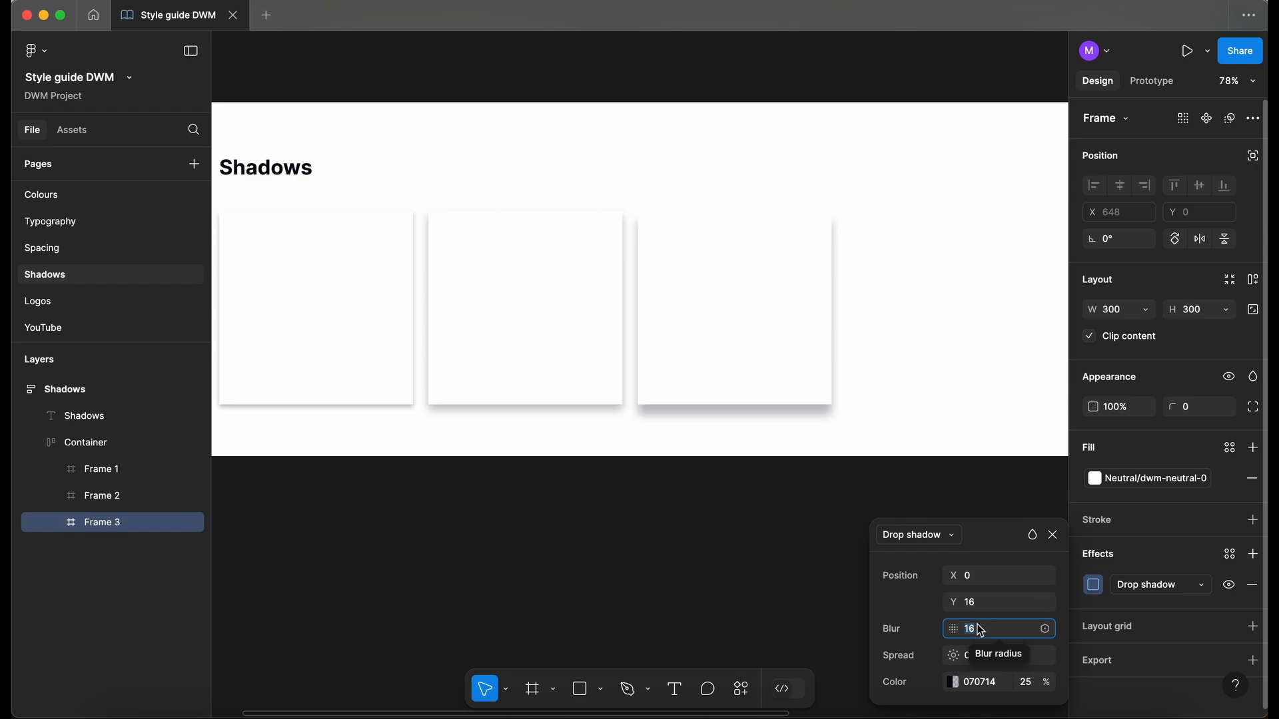
{"action": "type", "text": "24"}
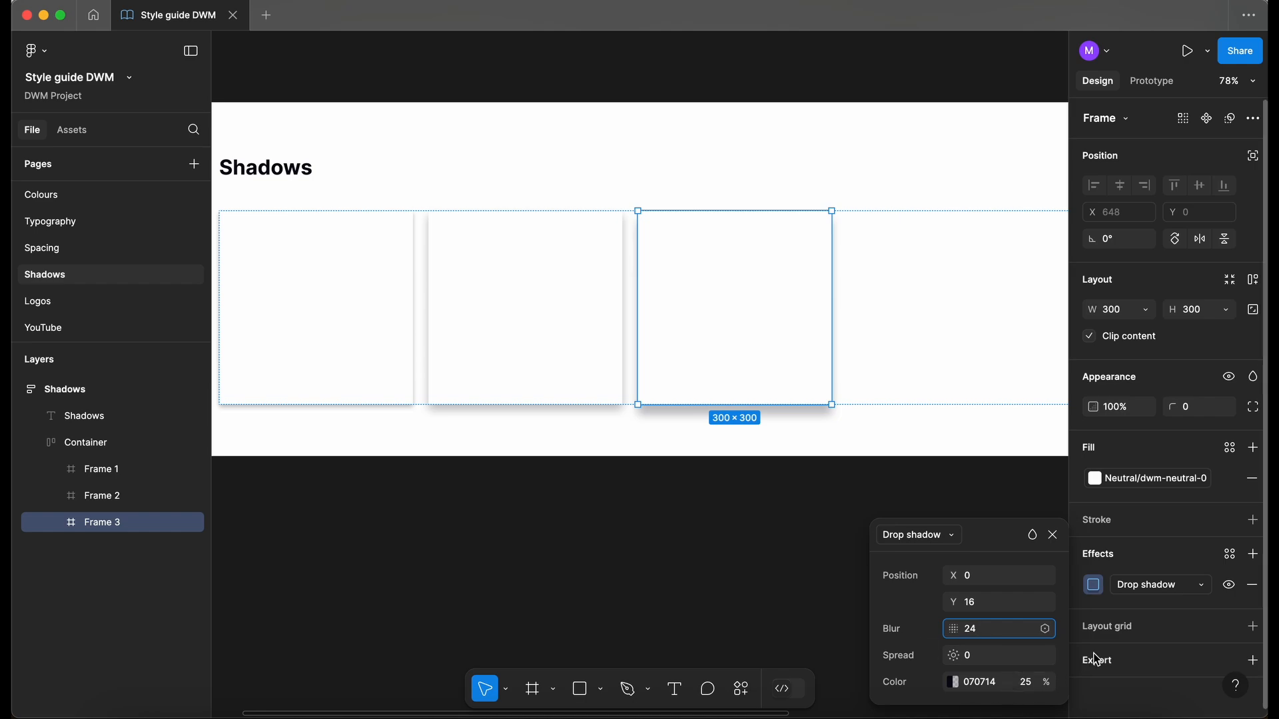
{"action": "left_click", "coordinate": [991, 655]}
{"action": "left_click", "coordinate": [1053, 535]}
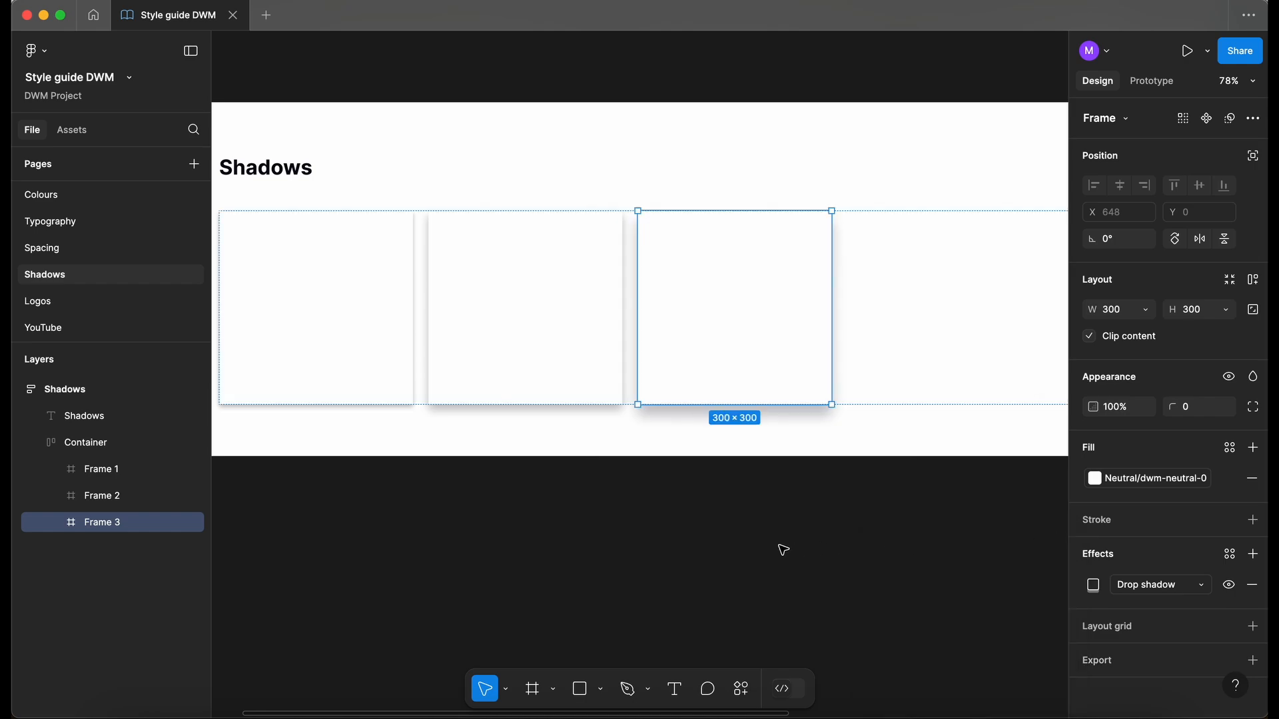
{"action": "scroll", "coordinate": [780, 548], "scroll_direction": "down", "scroll_amount": 3}
- Add a "Small" text label inside Frame 1 and give the card auto layout
{"action": "left_click", "coordinate": [783, 550]}
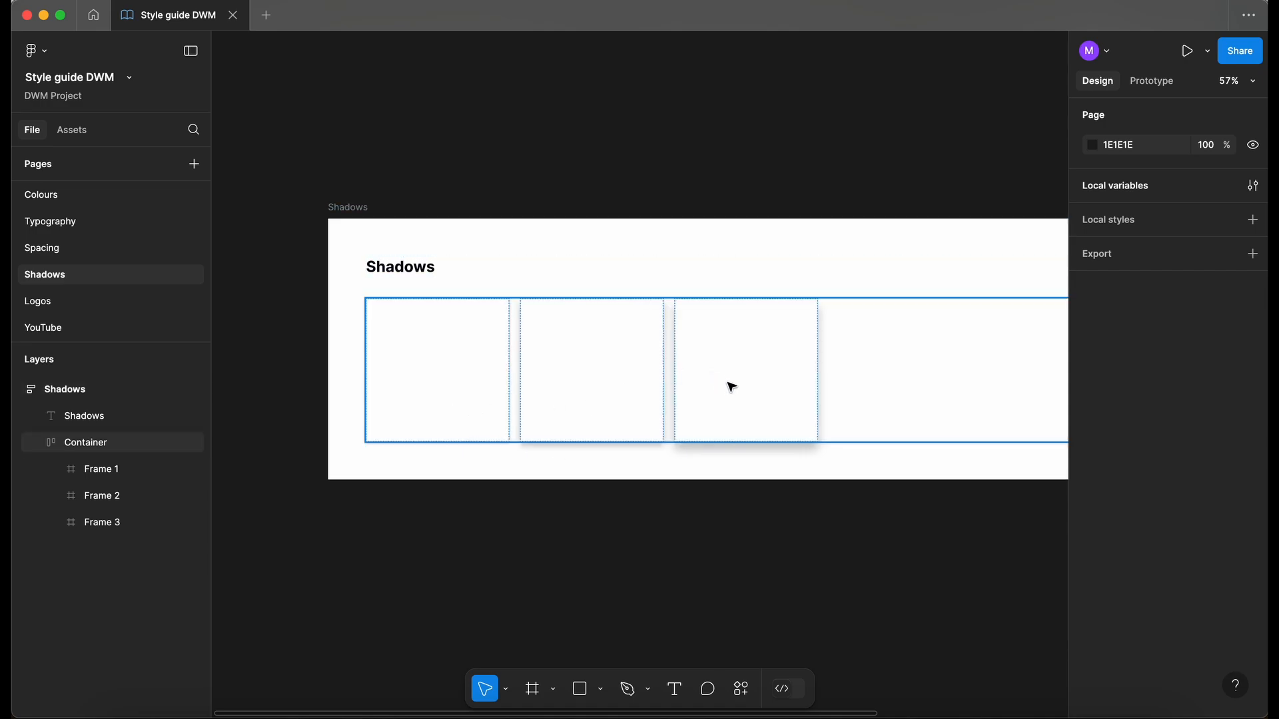
{"action": "double_click", "coordinate": [399, 388]}
{"action": "scroll", "coordinate": [399, 388], "scroll_direction": "up", "scroll_amount": 1}
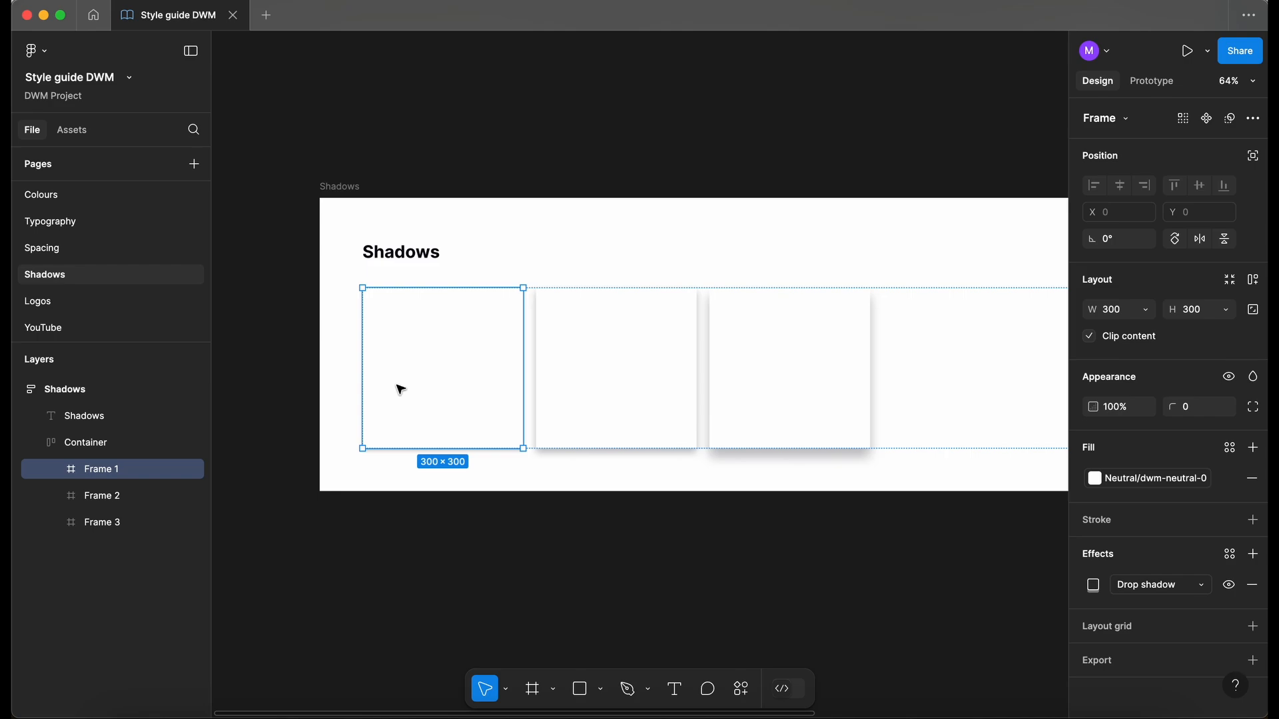
{"action": "key", "text": "t"}
{"action": "left_click", "coordinate": [396, 381]}
{"action": "type", "text": "Small"}
{"action": "key", "text": "Escape"}
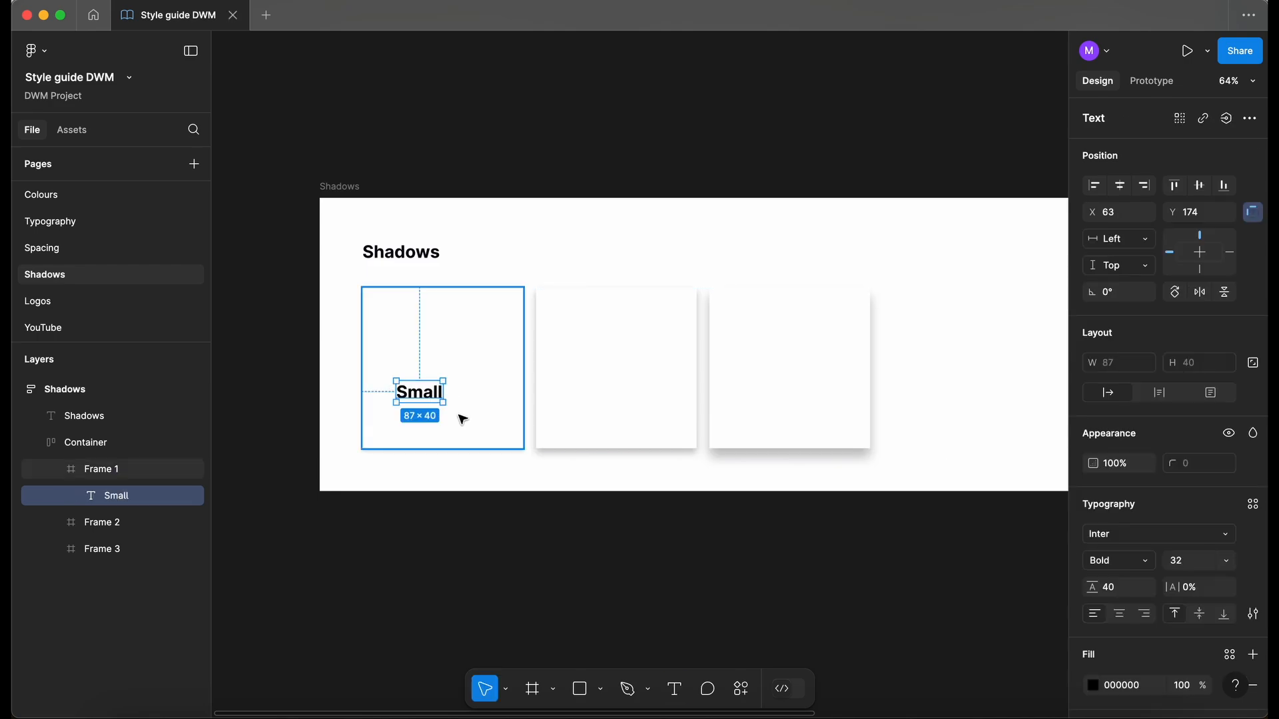
{"action": "key", "text": "Escape"}
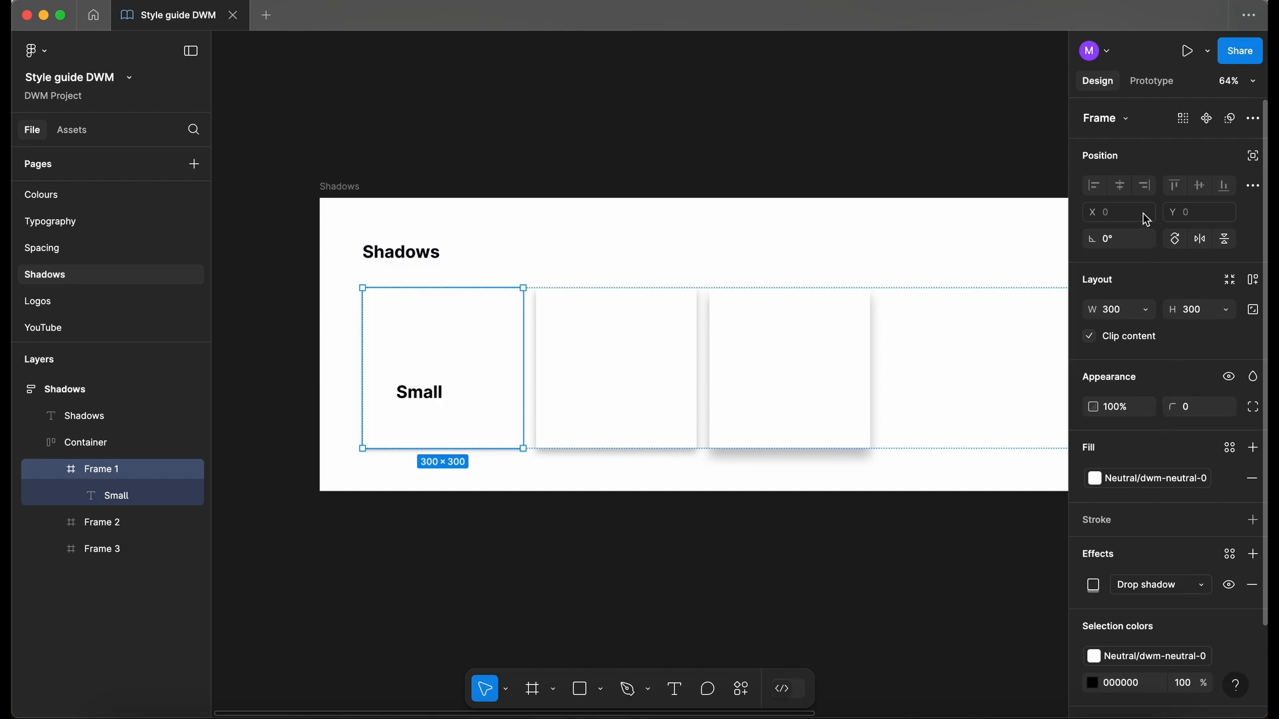
{"action": "key", "text": "shift+a"}
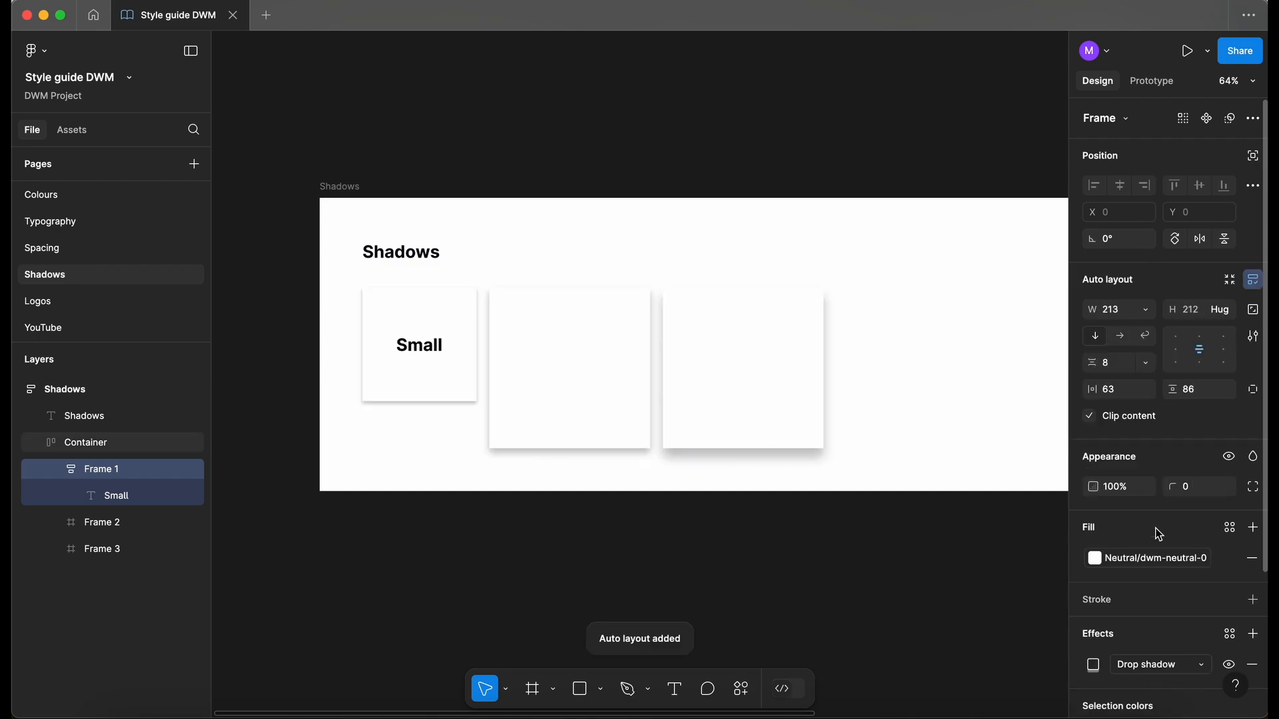
- Bind the Small label's font to the font-family/Inter variable
{"action": "left_click", "coordinate": [417, 344]}
{"action": "left_click", "coordinate": [1107, 481]}
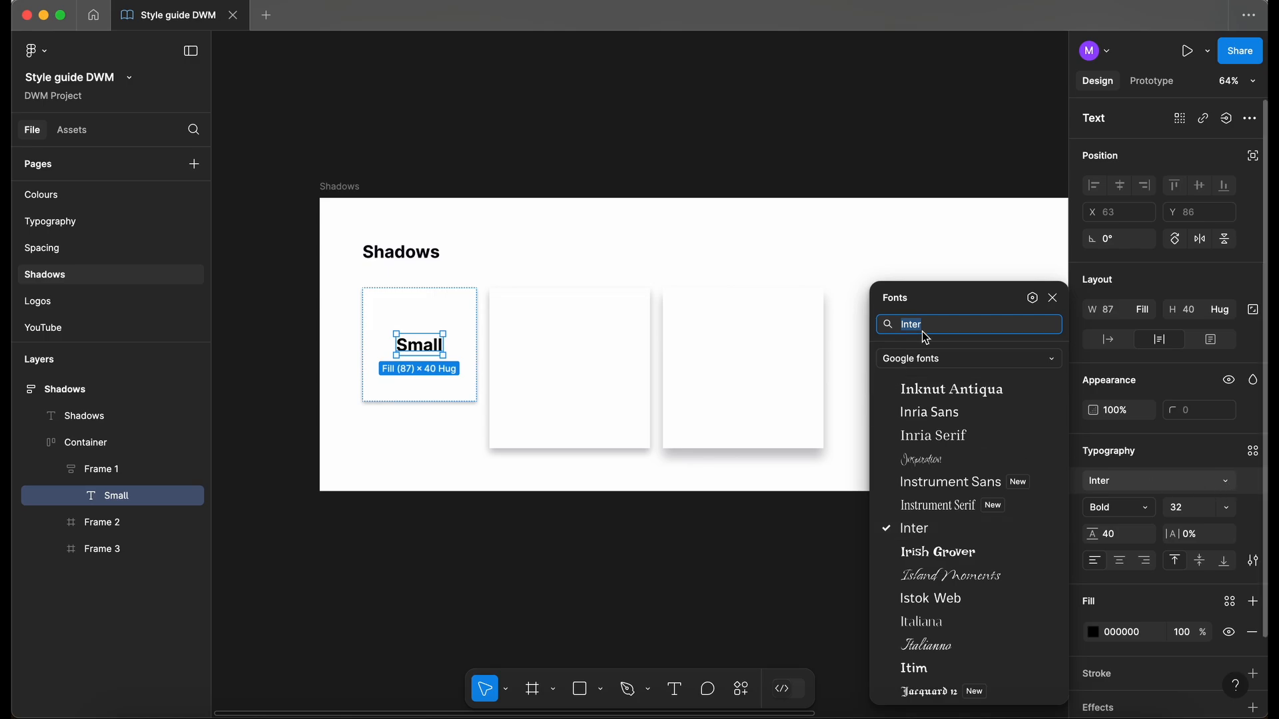
{"action": "left_click", "coordinate": [1033, 298]}
{"action": "left_click", "coordinate": [772, 398]}
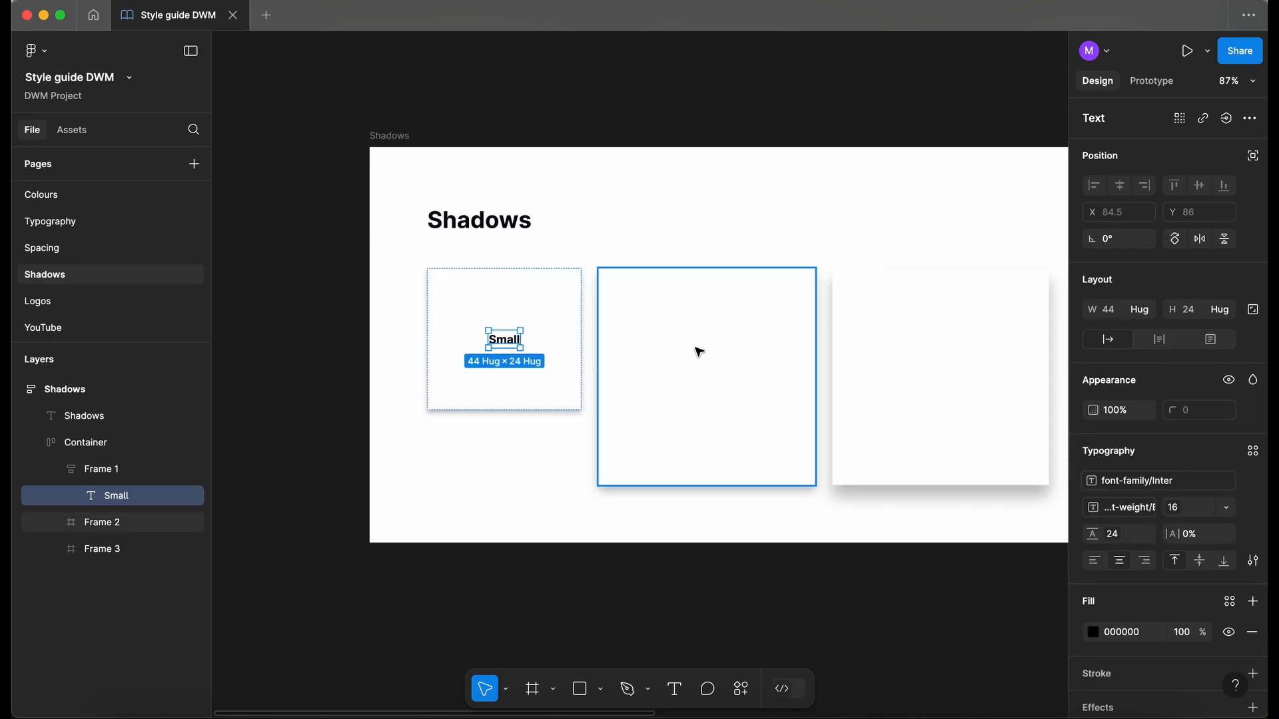
- Paste the label into the second card, retype it as Medium, and add auto layout
{"action": "left_click", "coordinate": [697, 352]}
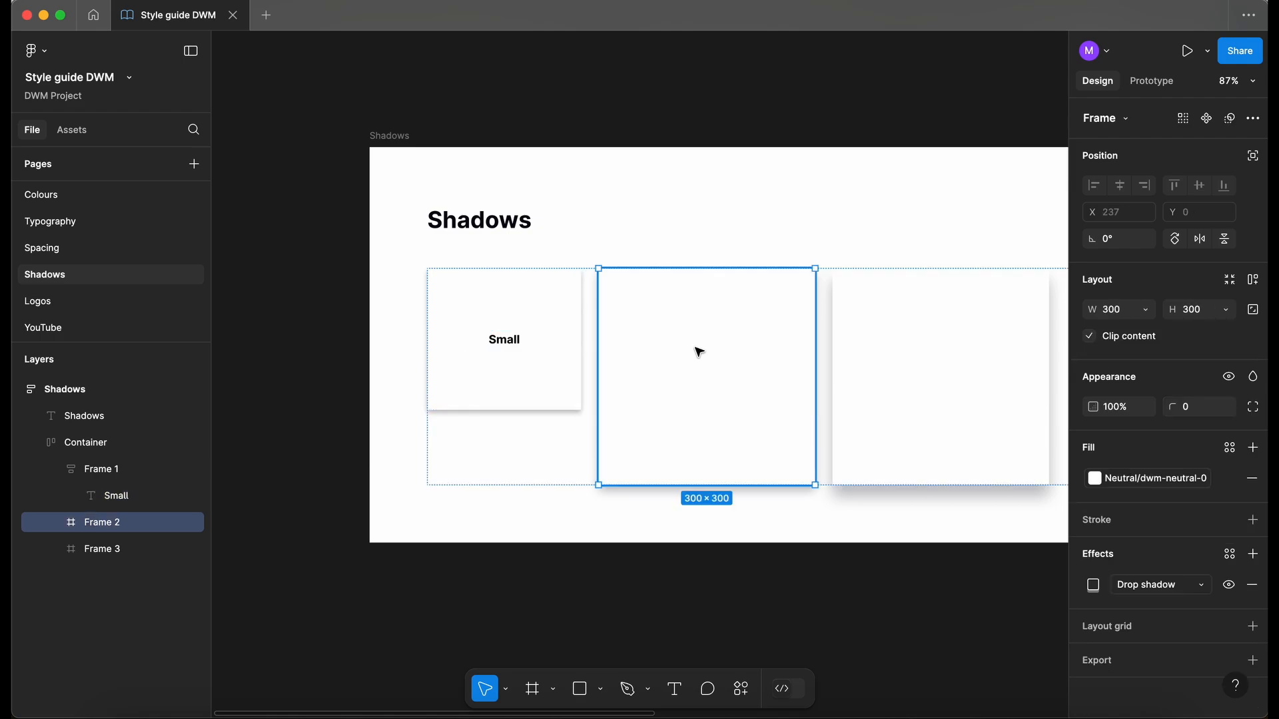
{"action": "key", "text": "super+v"}
{"action": "double_click", "coordinate": [680, 341]}
{"action": "type", "text": "M"}
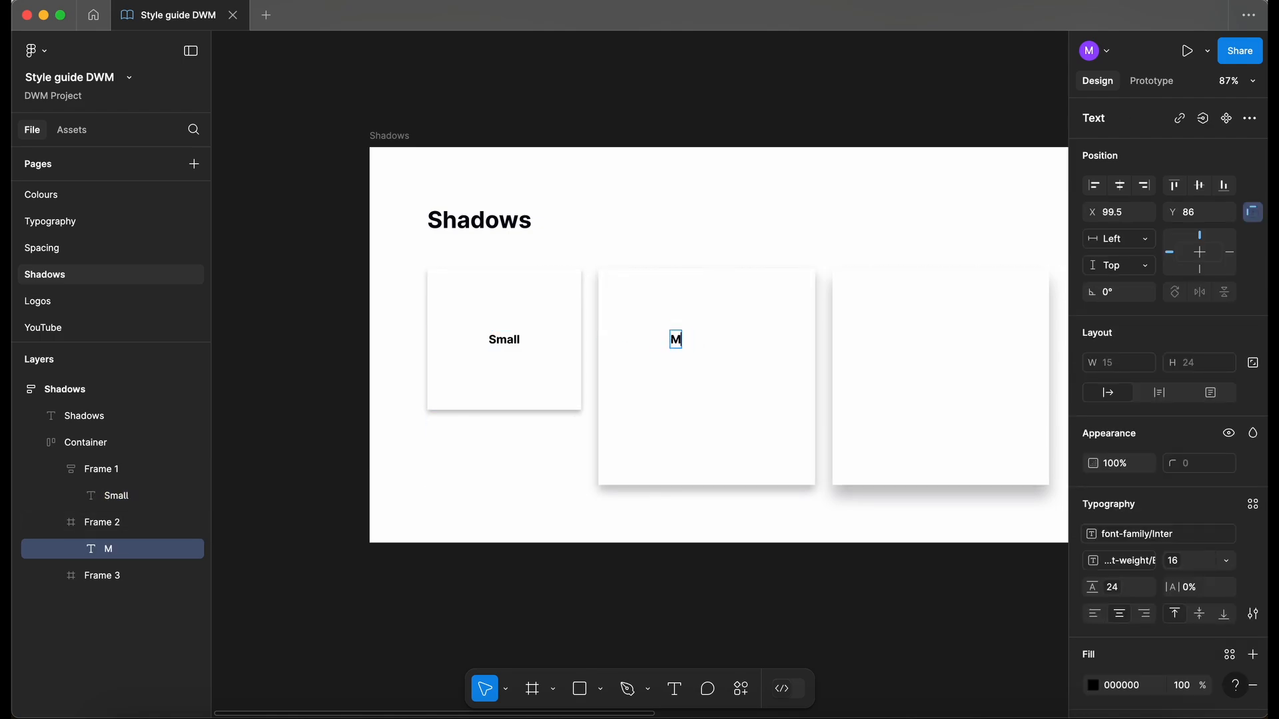
{"action": "type", "text": "edium"}
{"action": "key", "text": "Escape"}
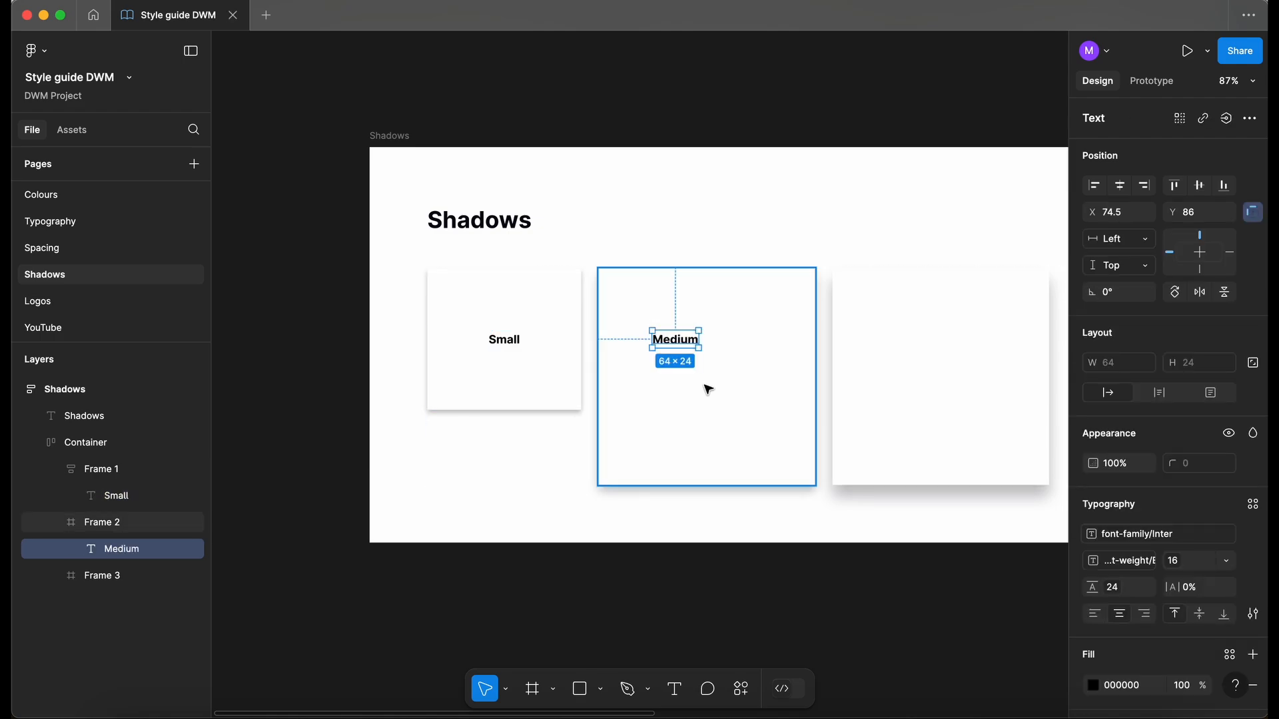
{"action": "key", "text": "shift+a"}
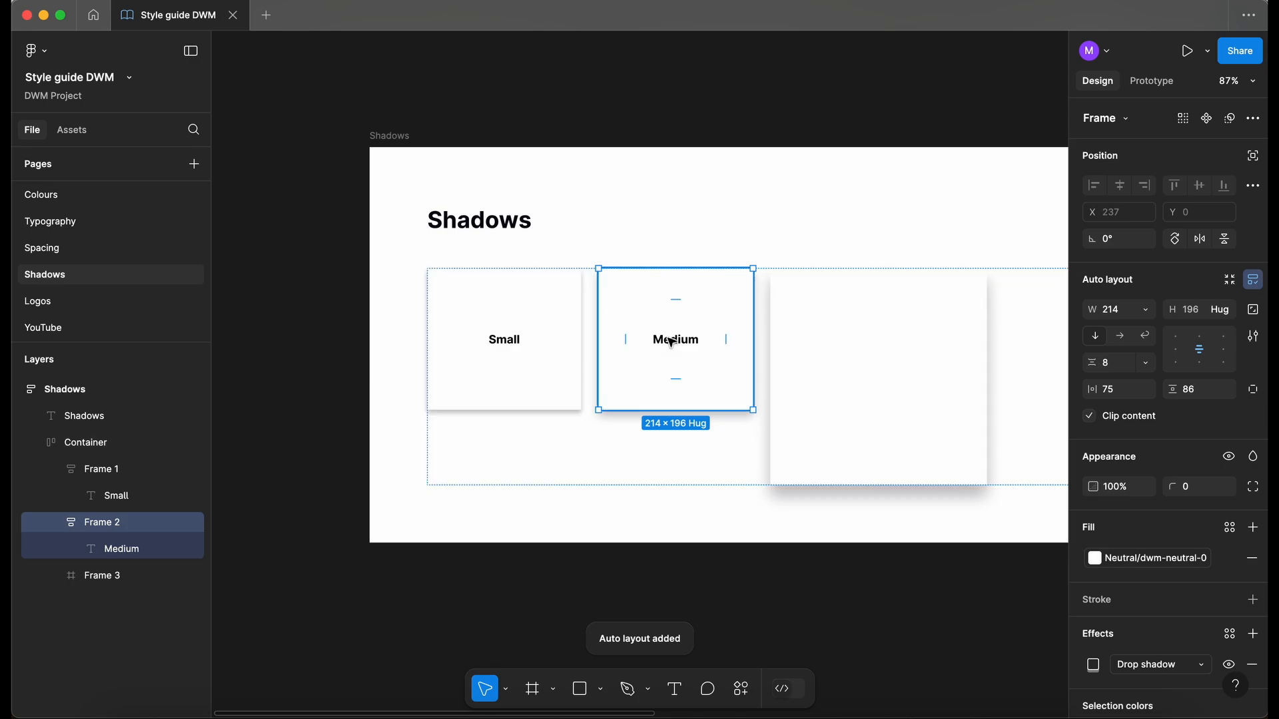
- Copy the label into the third card as "Large" and add auto layout
{"action": "left_click", "coordinate": [677, 340]}
{"action": "key", "text": "ctrl+c"}
{"action": "left_click", "coordinate": [861, 368]}
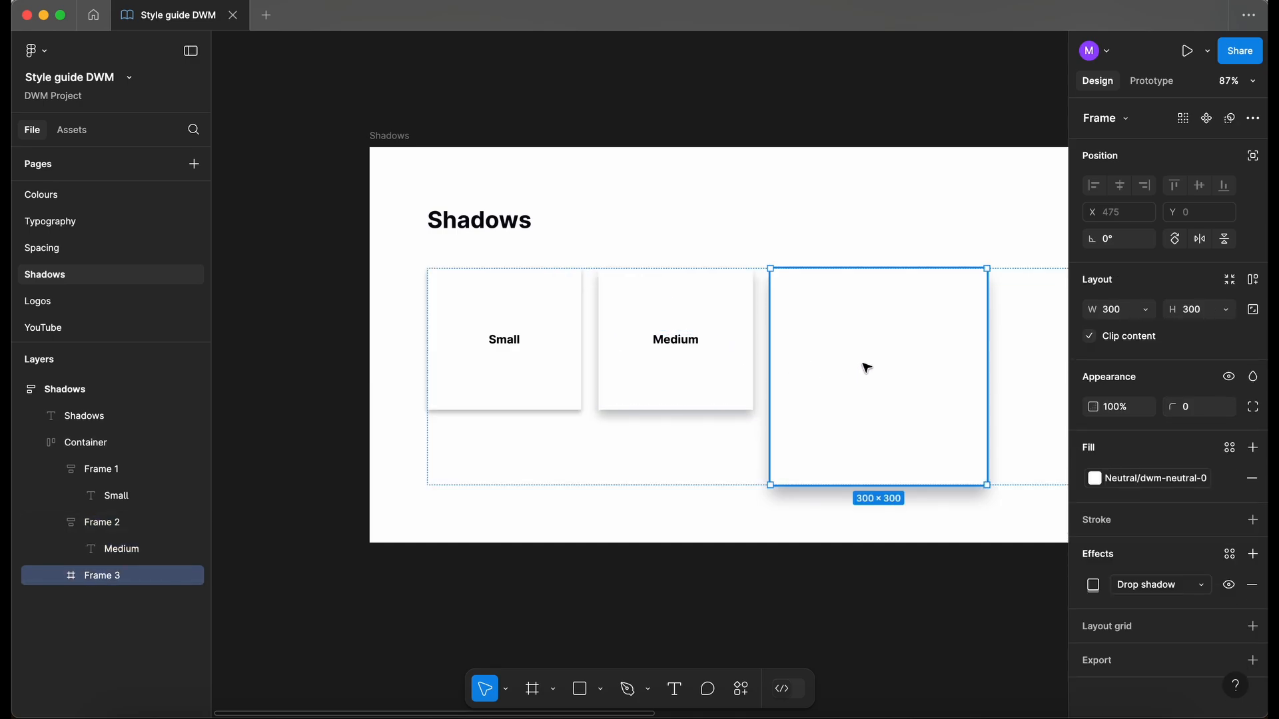
{"action": "key", "text": "ctrl+v"}
{"action": "type", "text": "Large"}
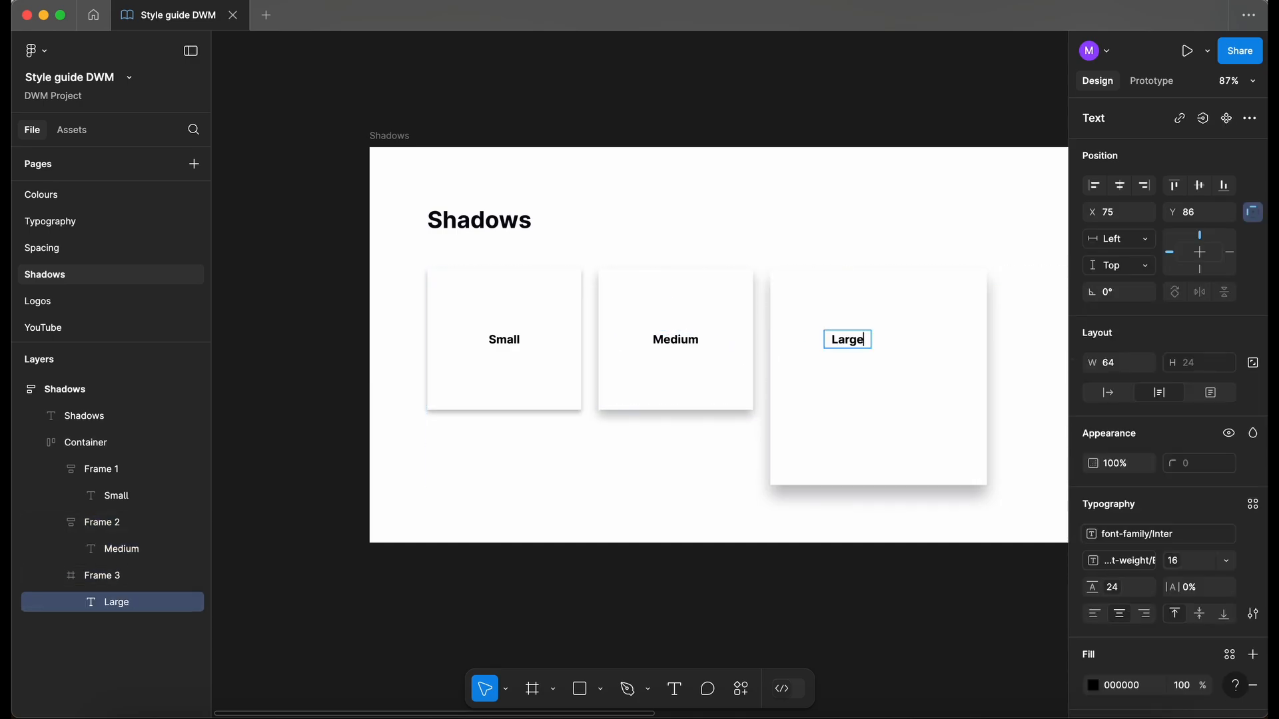
{"action": "left_click", "coordinate": [894, 402]}
{"action": "key", "text": "shift+a"}
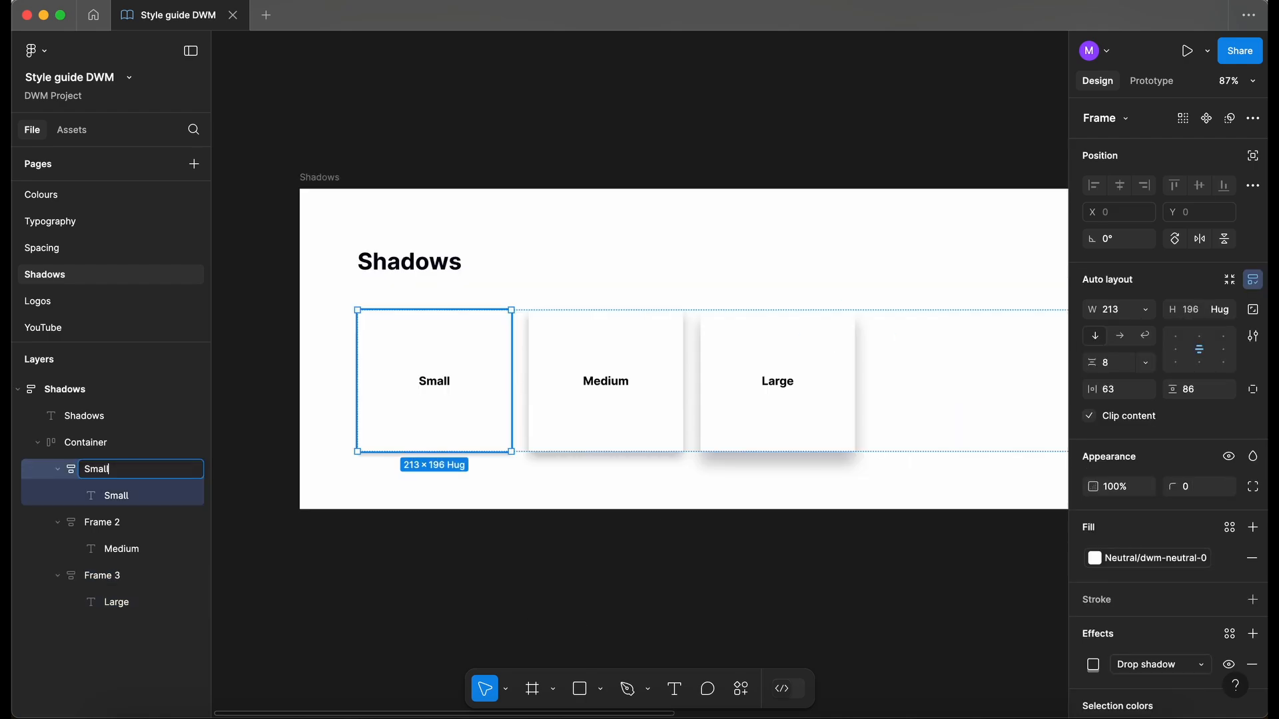
- Rename the second card's frame layer to Medium
{"action": "double_click", "coordinate": [106, 523]}
{"action": "type", "text": "Med"}
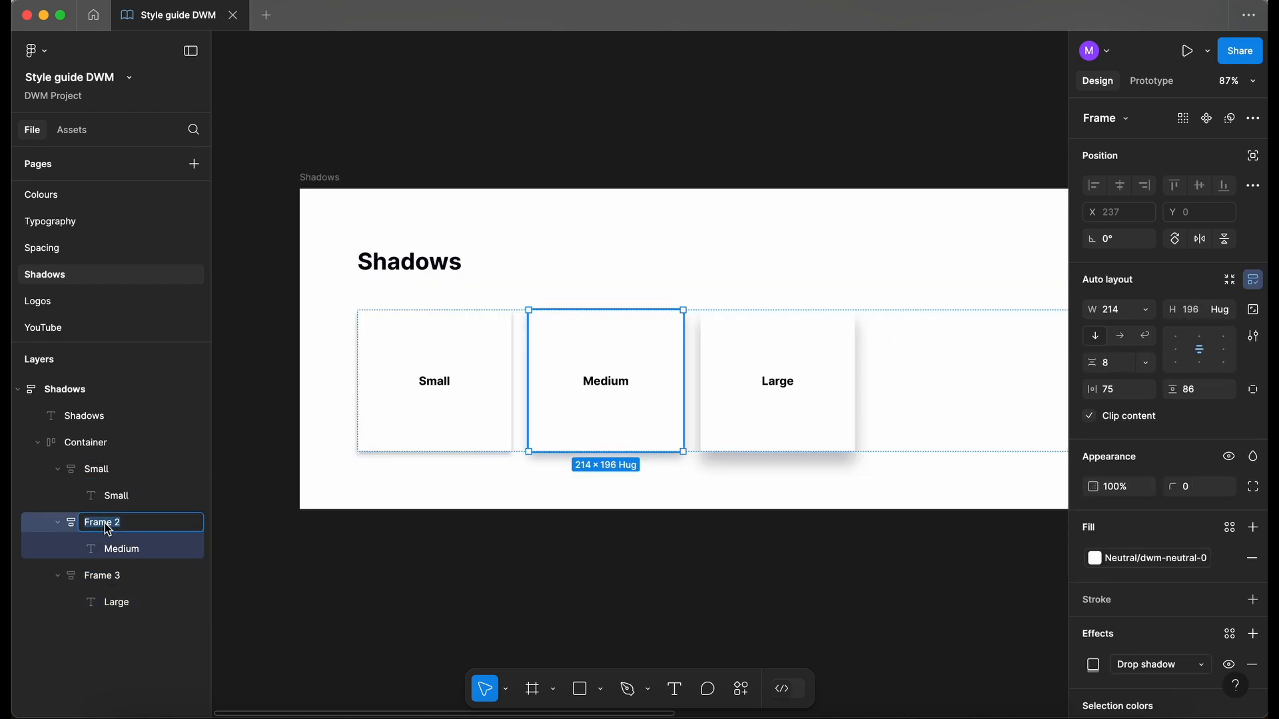
{"action": "type", "text": "ium"}
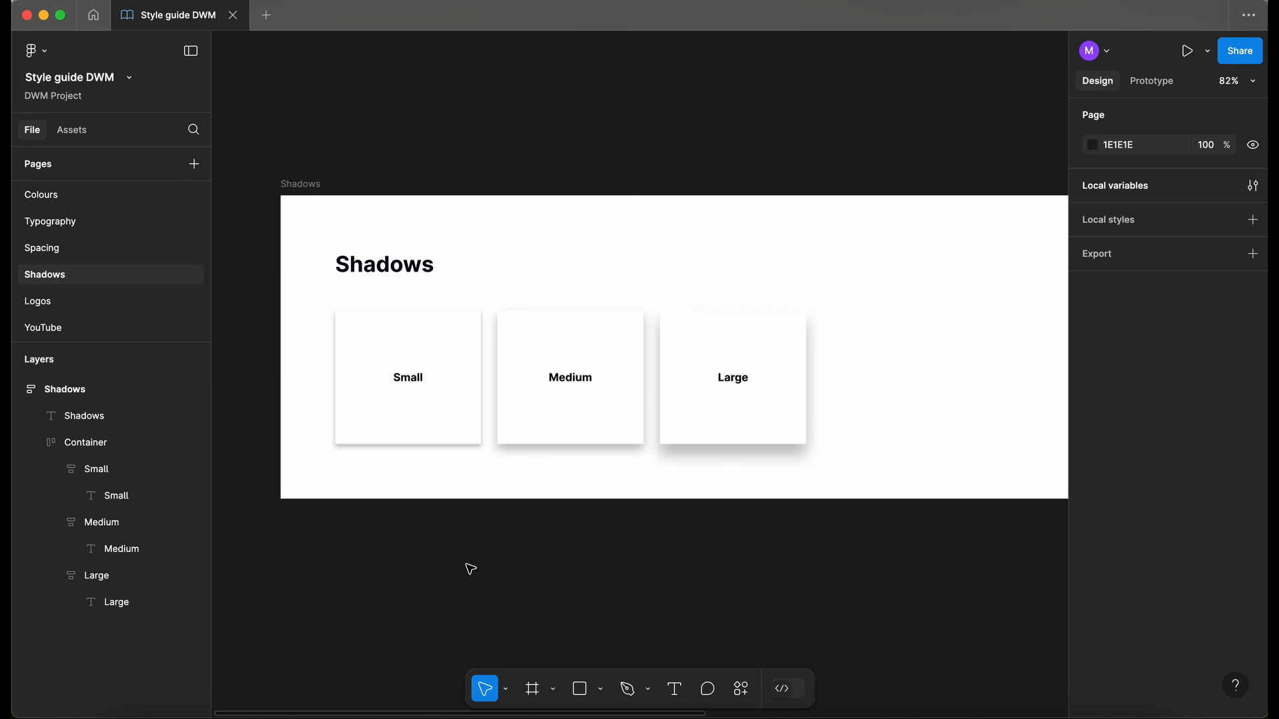
{"action": "scroll", "coordinate": [471, 569], "scroll_direction": "down", "scroll_amount": 5}
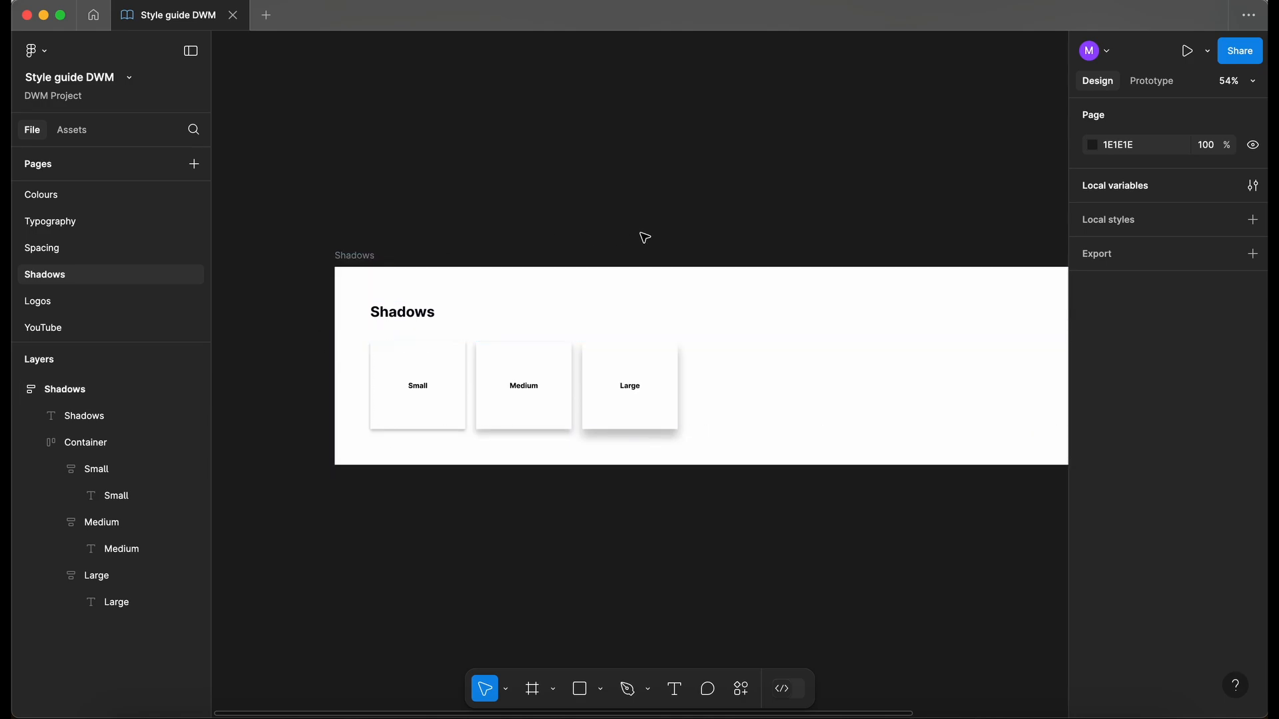
- Create a new variable collection named Shadows
{"action": "left_click", "coordinate": [1254, 187]}
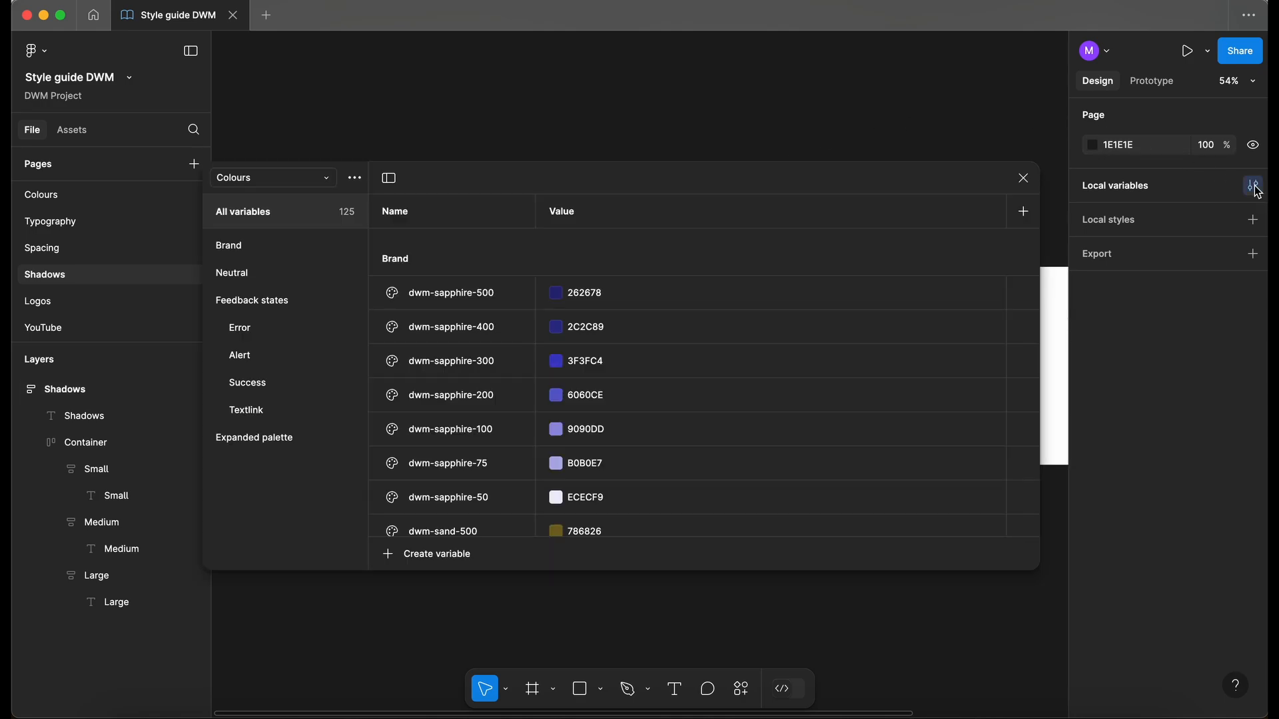
{"action": "left_click", "coordinate": [357, 180]}
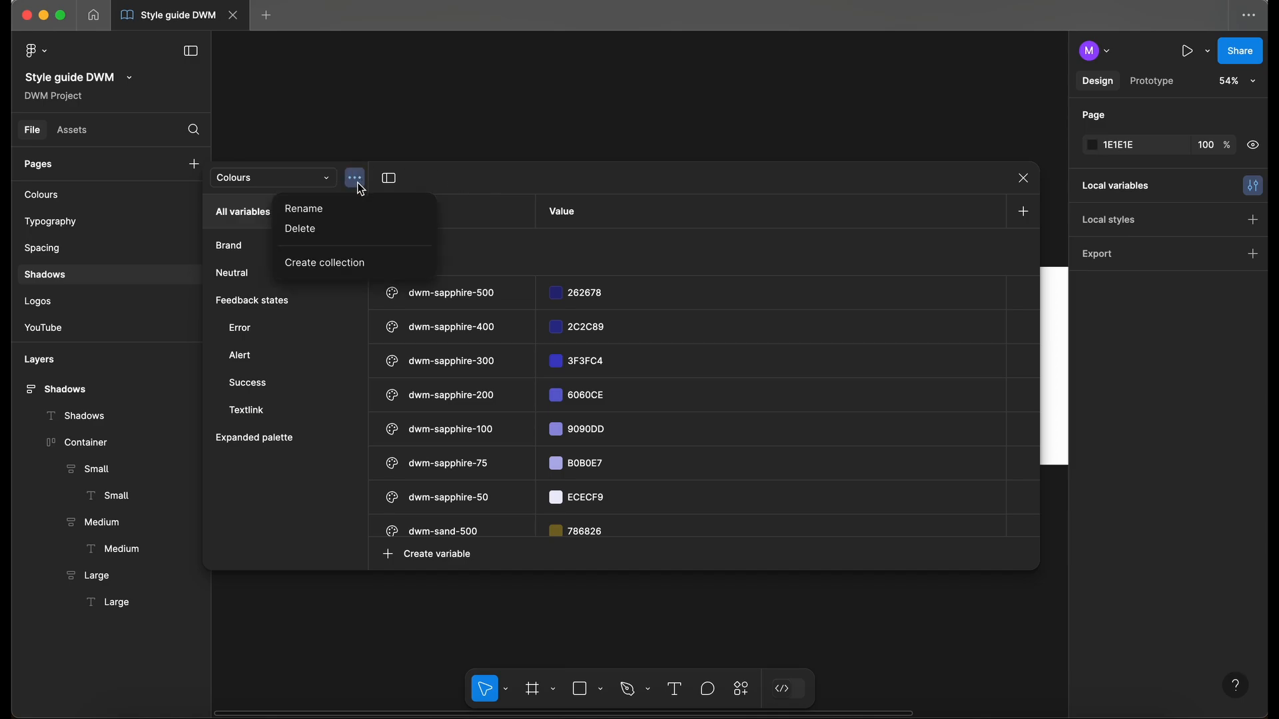
{"action": "left_click", "coordinate": [344, 264]}
{"action": "type", "text": "shadoes"}
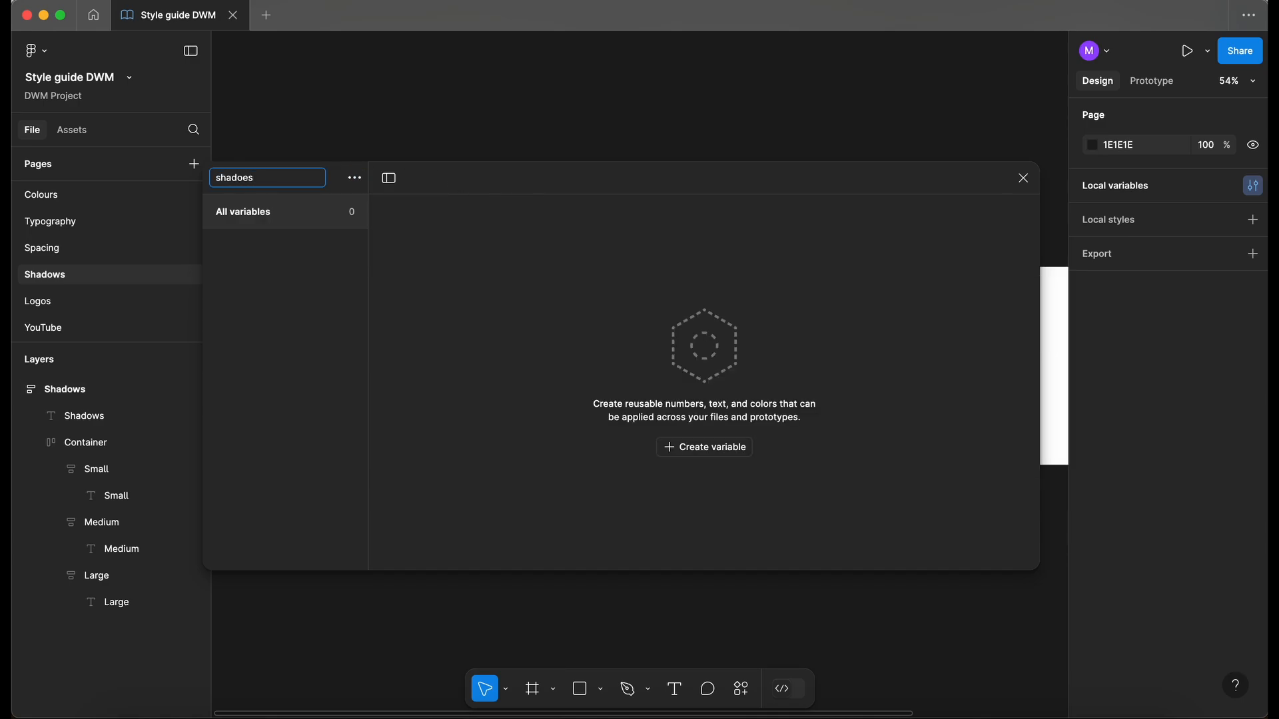
{"action": "key", "text": "super+a"}
{"action": "type", "text": "Shadow"}
{"action": "key", "text": "Return"}
- Add a number variable named X
{"action": "left_click", "coordinate": [723, 451]}
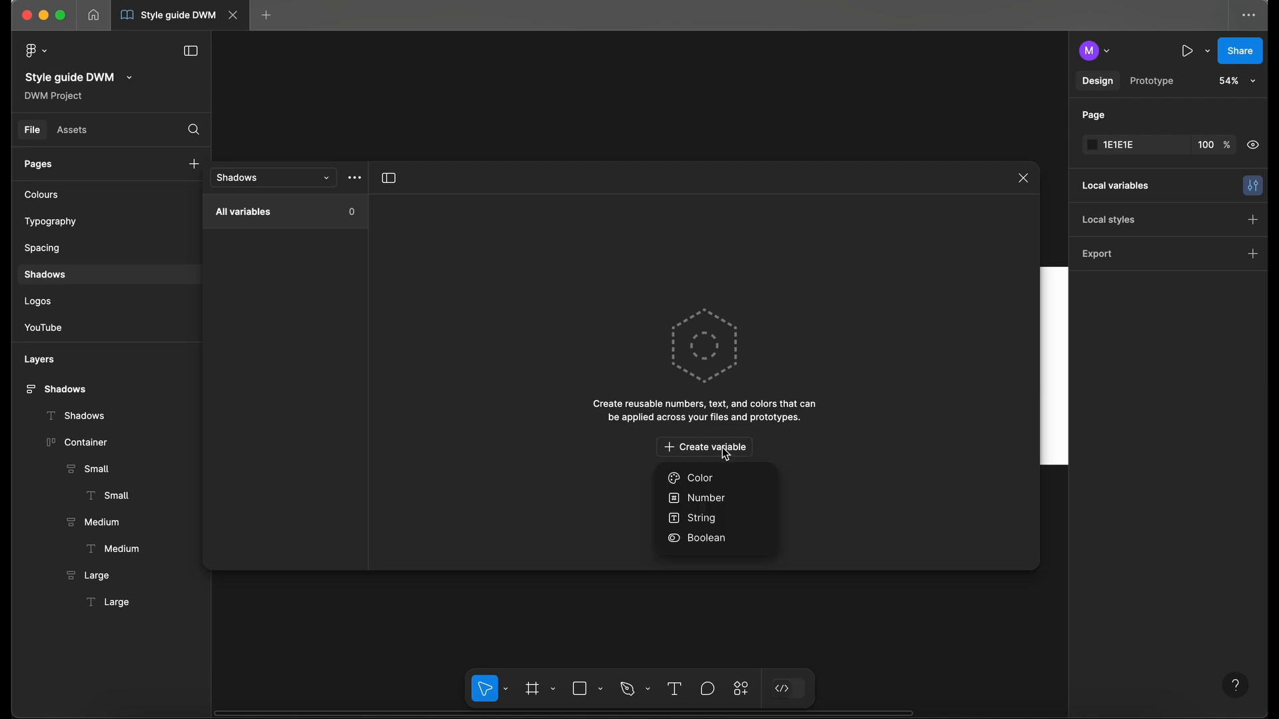
{"action": "left_click", "coordinate": [713, 499]}
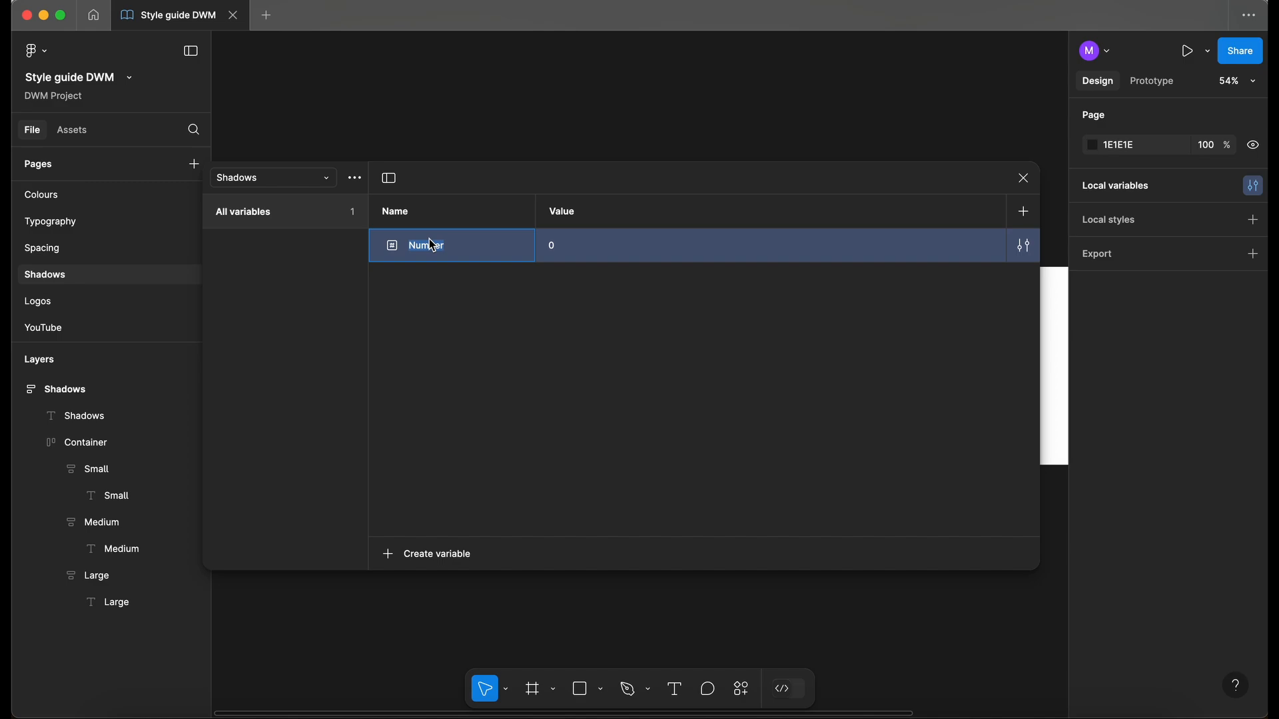
{"action": "type", "text": "X"}
{"action": "left_click", "coordinate": [521, 318]}
- Duplicate X to make the number variables Y and Spead
{"action": "left_click", "coordinate": [430, 253]}
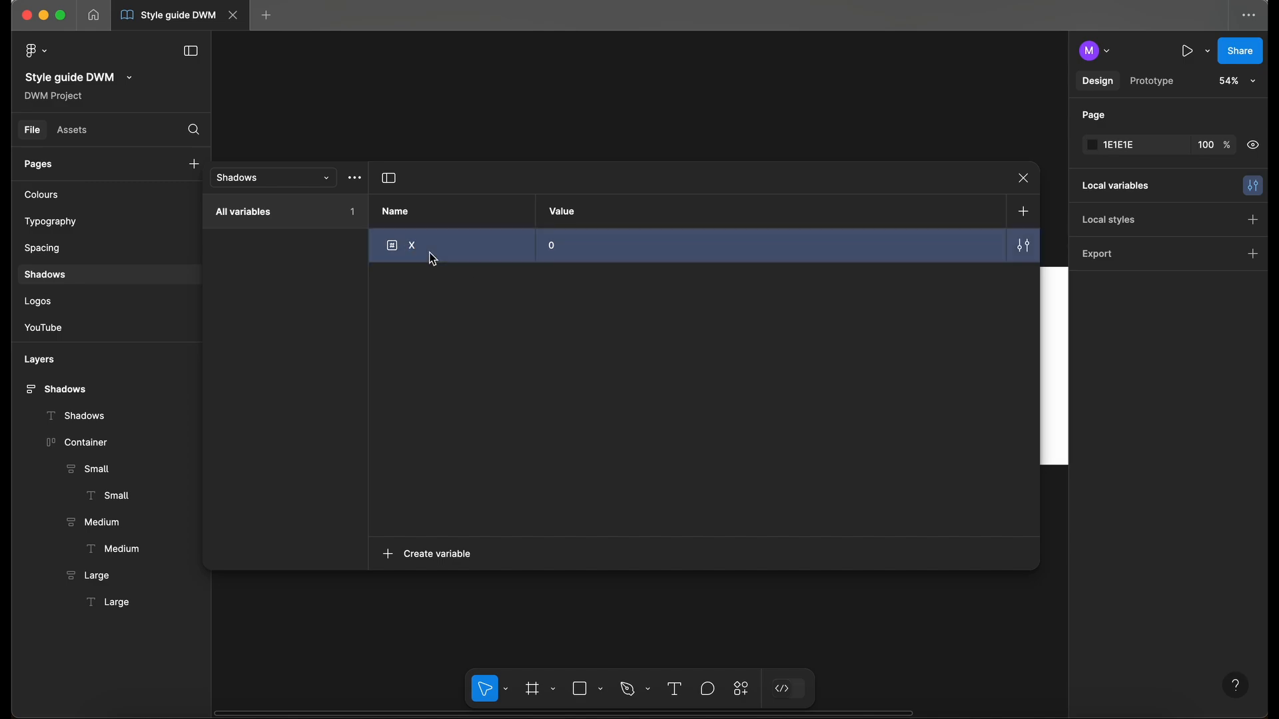
{"action": "key", "text": "super+d"}
{"action": "double_click", "coordinate": [421, 288]}
{"action": "type", "text": "Y"}
{"action": "left_click", "coordinate": [440, 339]}
{"action": "left_click", "coordinate": [433, 273]}
{"action": "key", "text": "super+d"}
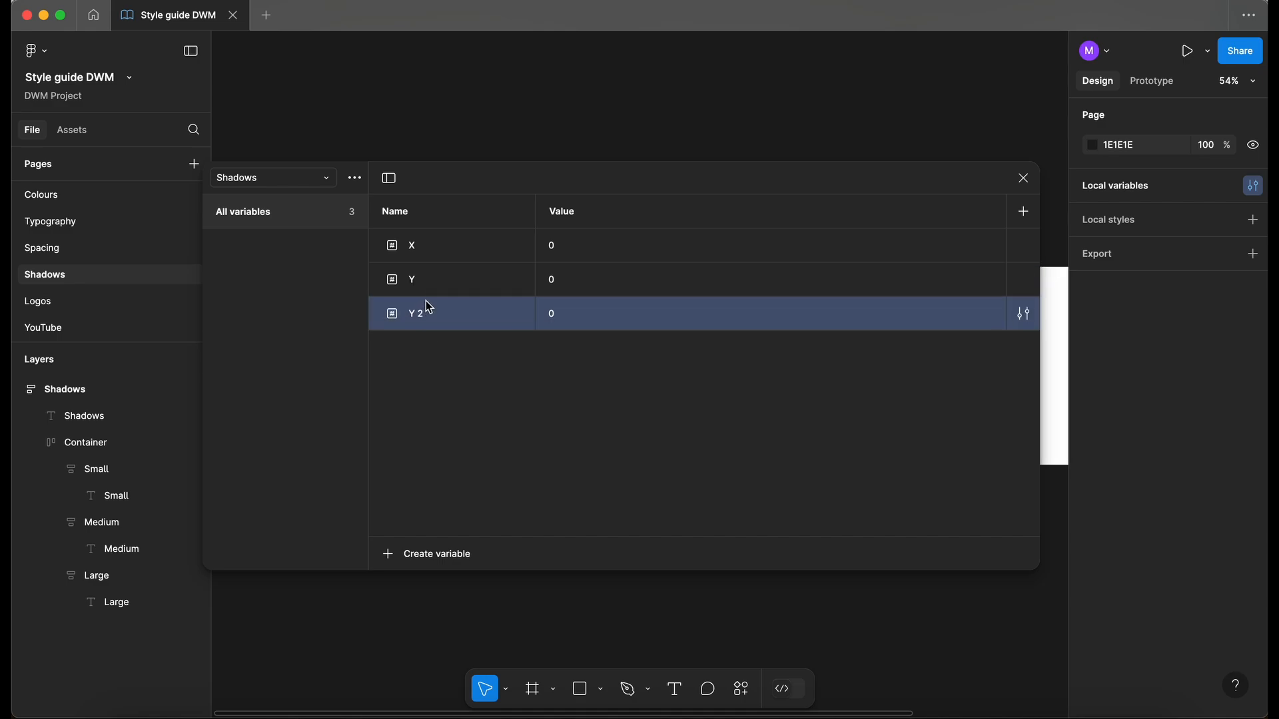
{"action": "double_click", "coordinate": [428, 320]}
{"action": "type", "text": "Spead"}
{"action": "left_click", "coordinate": [434, 379]}
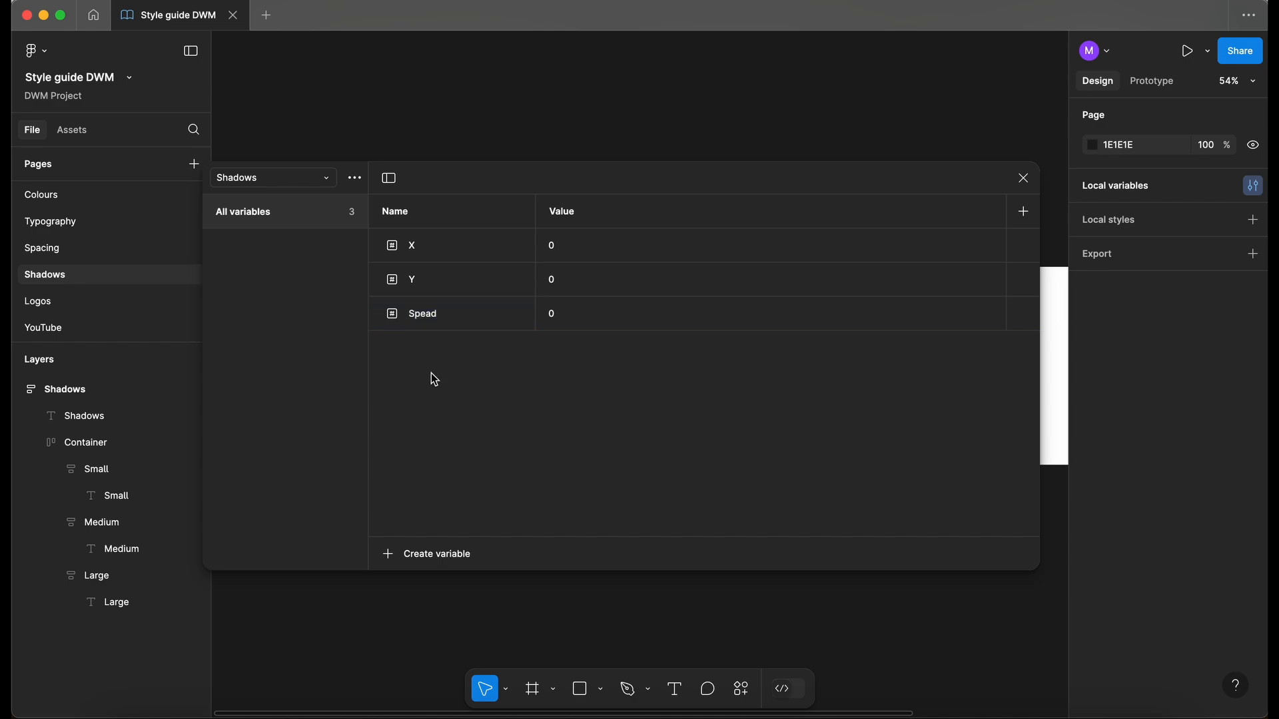
{"action": "left_click", "coordinate": [423, 321]}
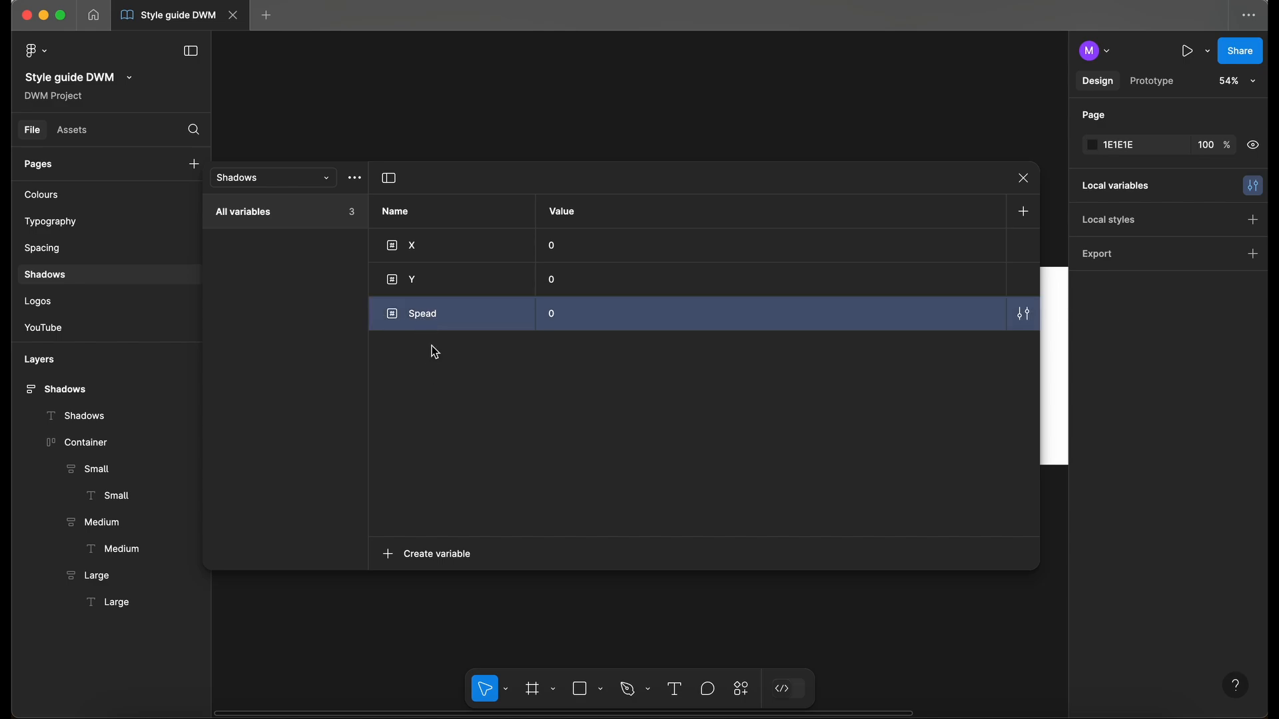
- Add a Color variable and copy the Medium card's shadow colour 070714
{"action": "left_click", "coordinate": [442, 557]}
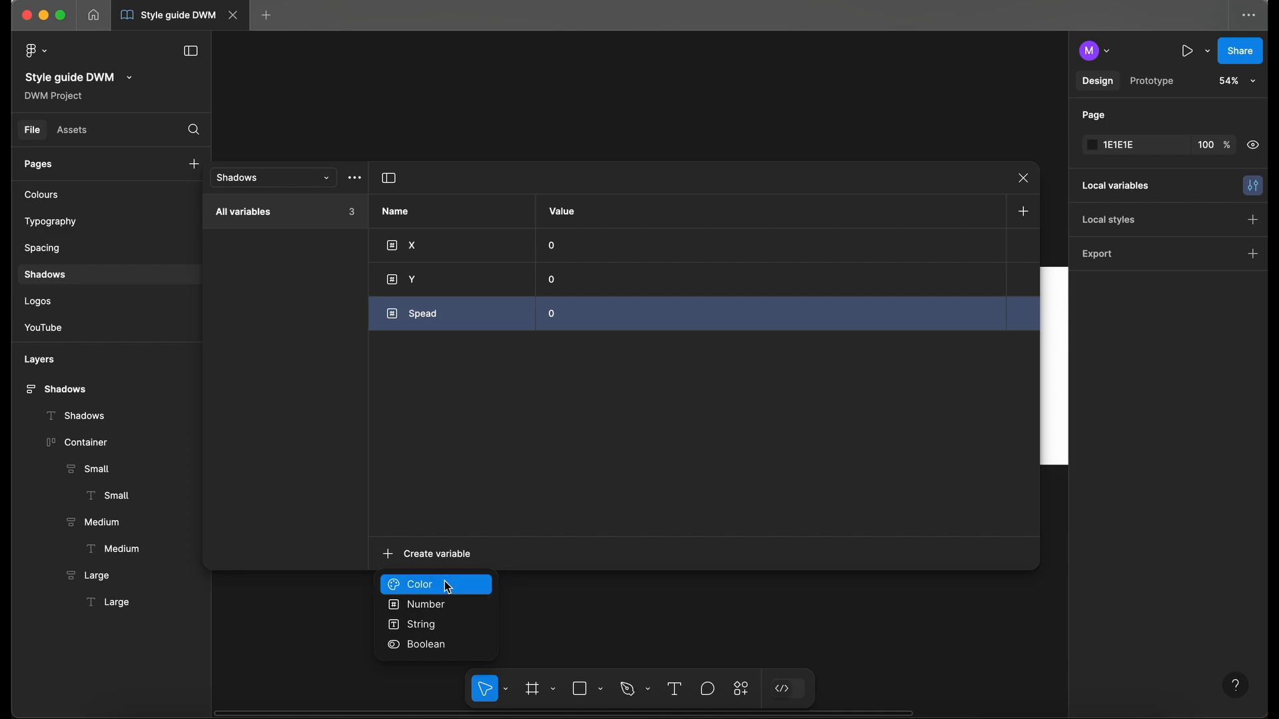
{"action": "left_click", "coordinate": [447, 583]}
{"action": "scroll", "coordinate": [628, 134], "scroll_direction": "down", "scroll_amount": 5}
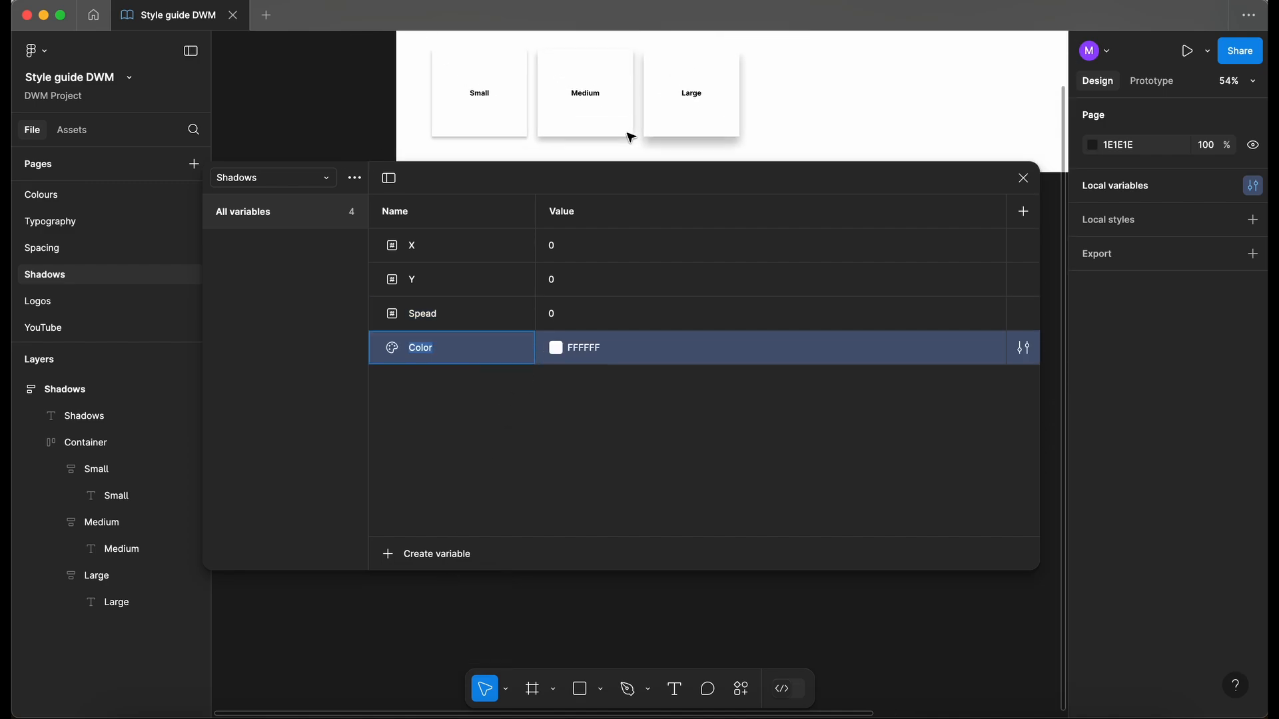
{"action": "left_click", "coordinate": [609, 113]}
{"action": "left_click", "coordinate": [608, 117]}
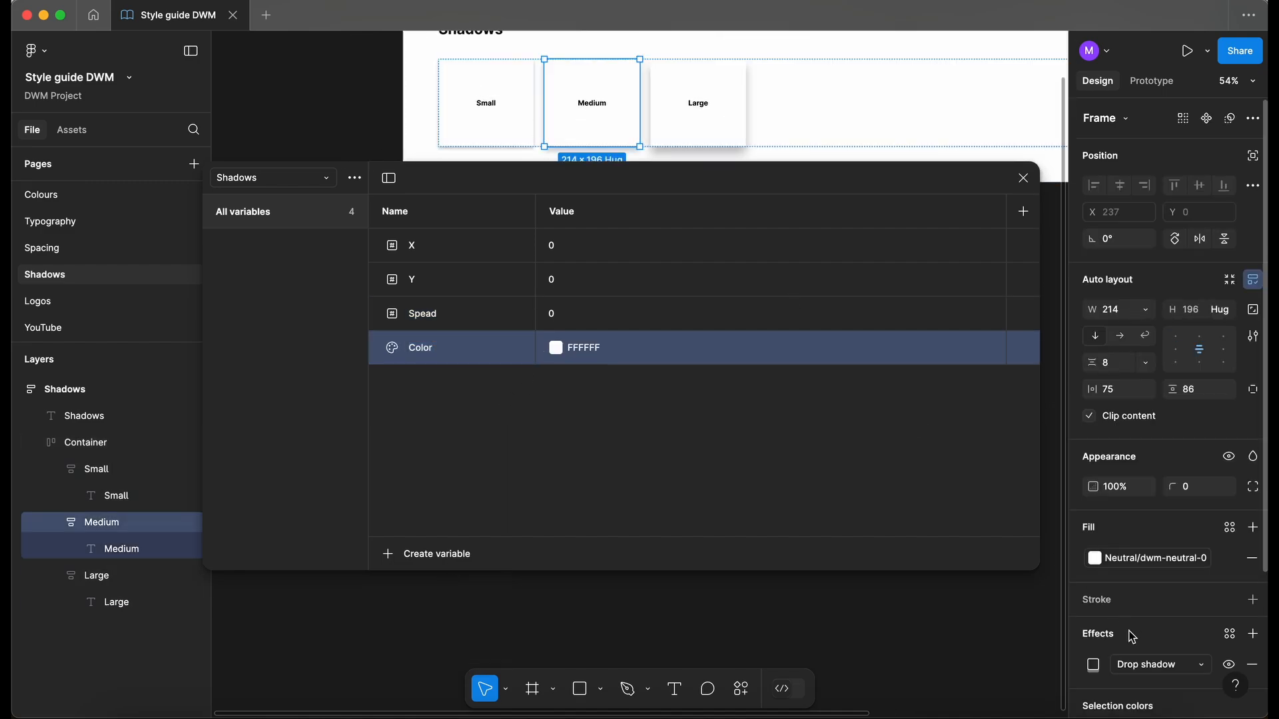
{"action": "left_click", "coordinate": [1094, 664]}
{"action": "left_click", "coordinate": [987, 685]}
{"action": "key", "text": "ctrl+c"}
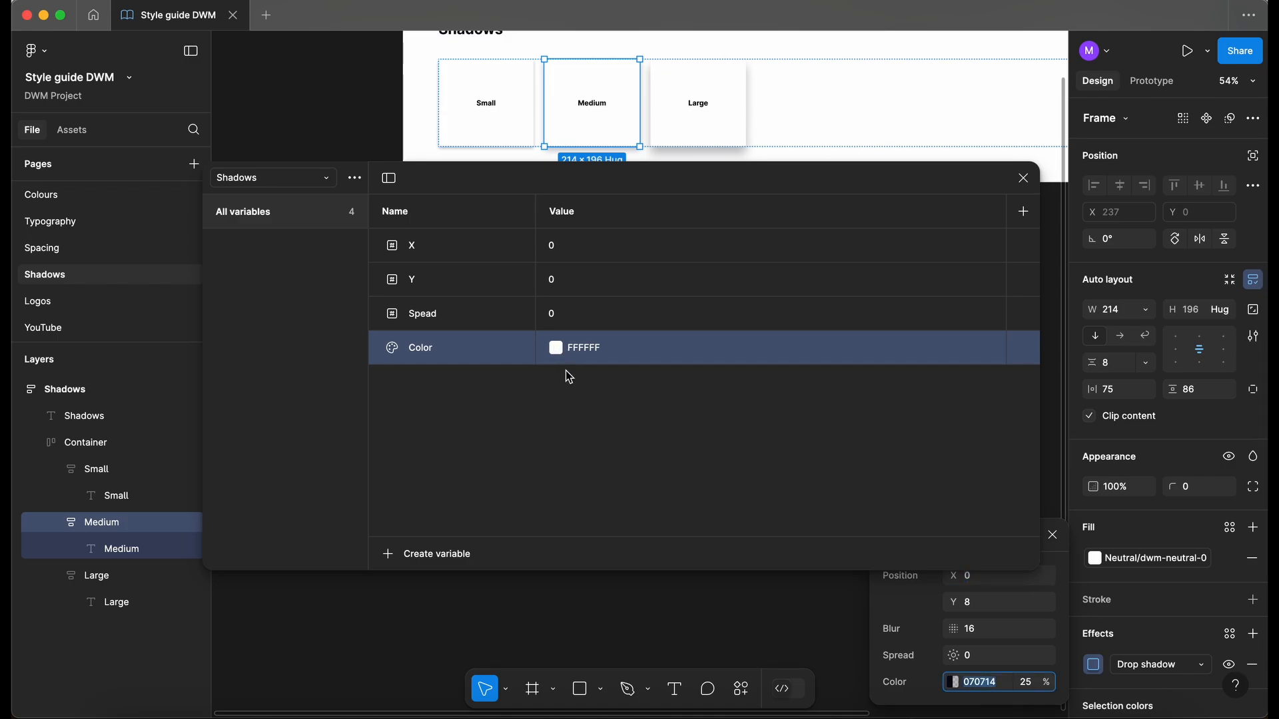
- Set the Color variable to 070714 at 25% opacity
{"action": "left_click", "coordinate": [556, 349]}
{"action": "key", "text": "ctrl+v"}
{"action": "left_click", "coordinate": [710, 575]}
{"action": "type", "text": "25"}
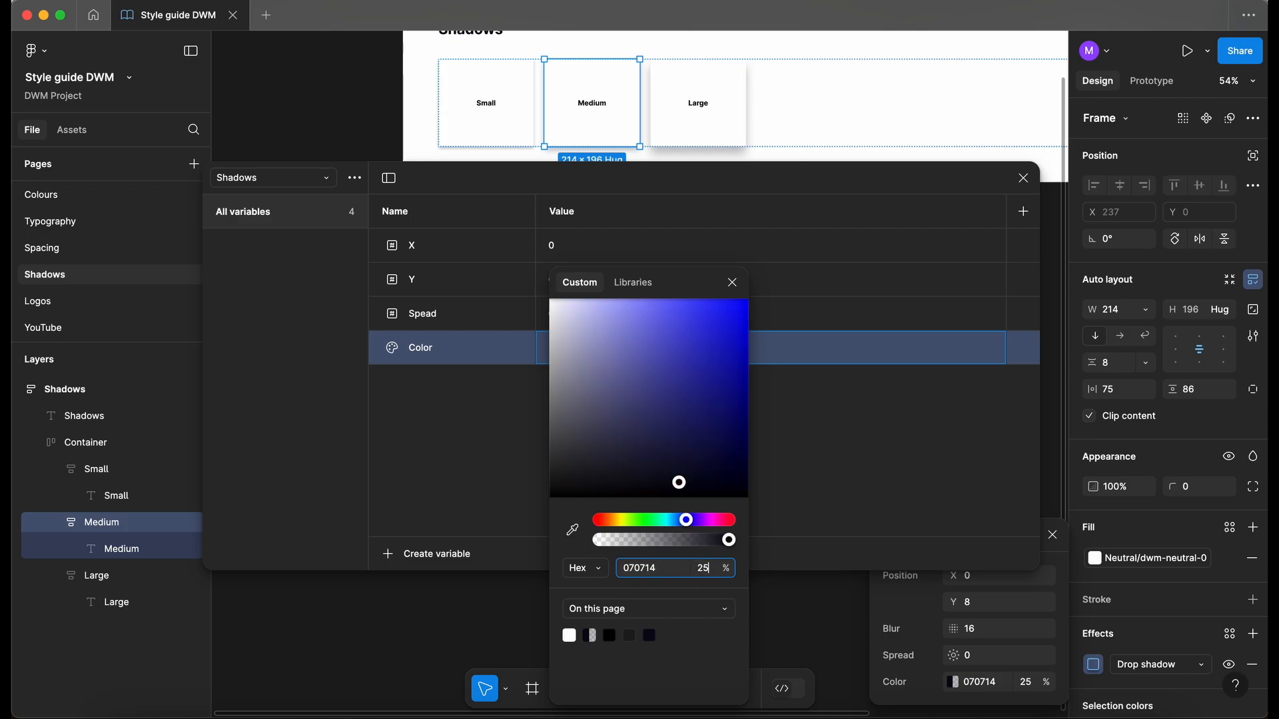
{"action": "key", "text": "Return"}
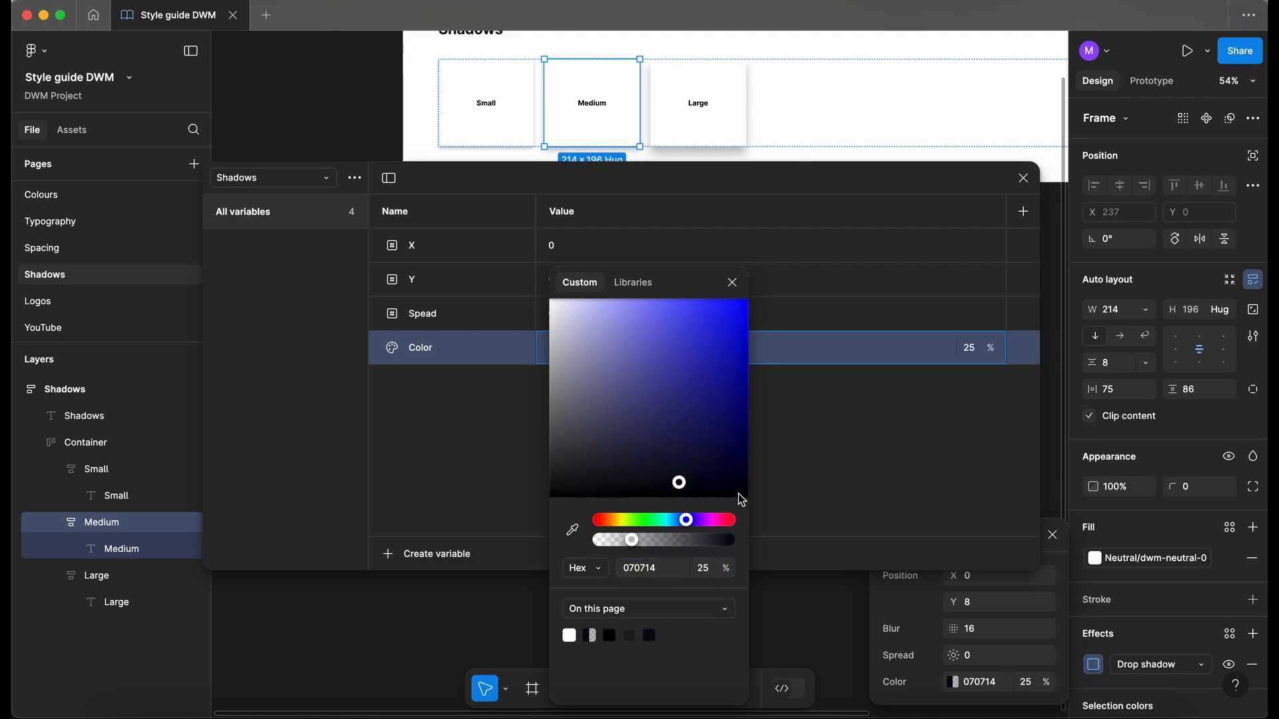
{"action": "left_click", "coordinate": [732, 282]}
{"action": "left_click", "coordinate": [631, 453]}
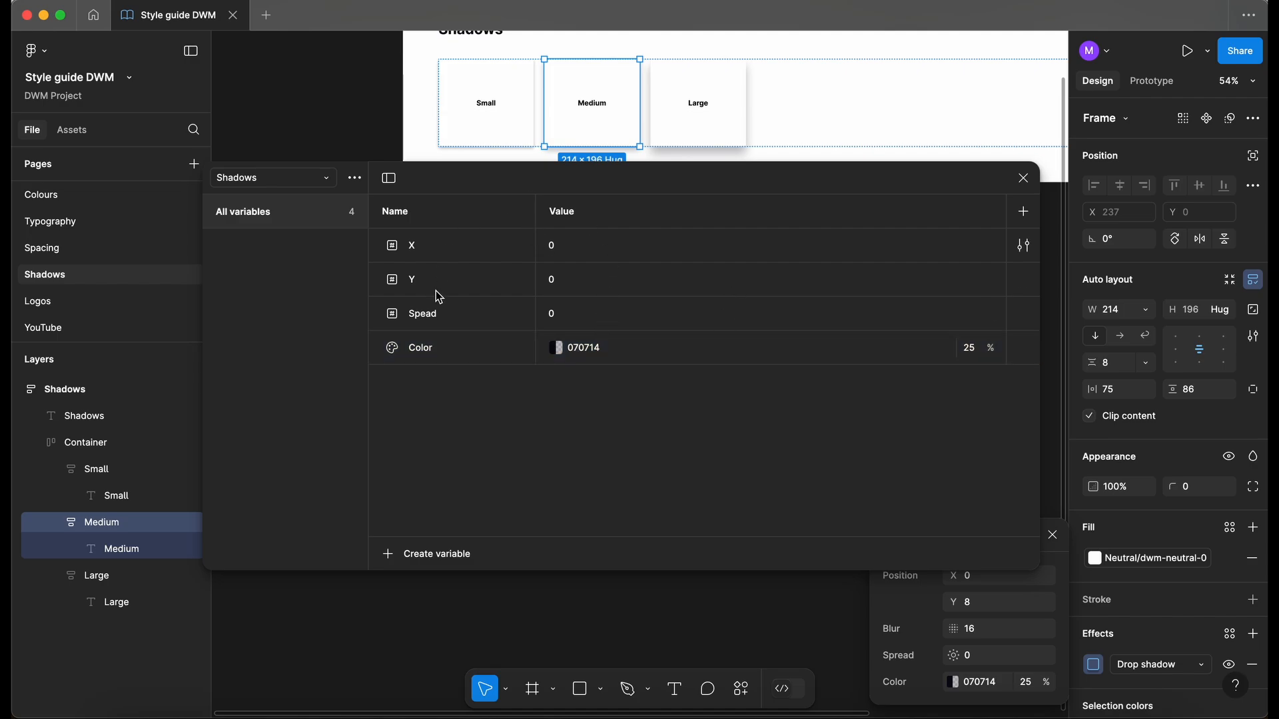
- Inspect the X variable's value and move the variables window aside
{"action": "left_click", "coordinate": [503, 251]}
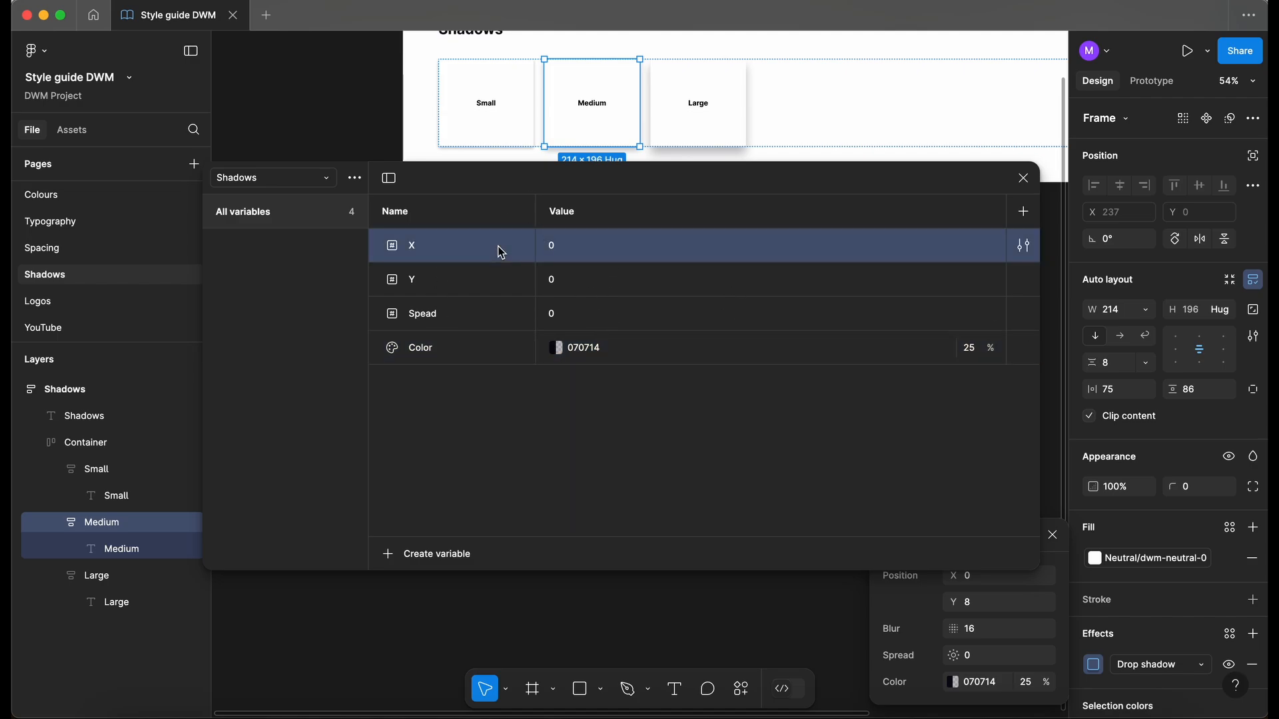
{"action": "left_click", "coordinate": [556, 243]}
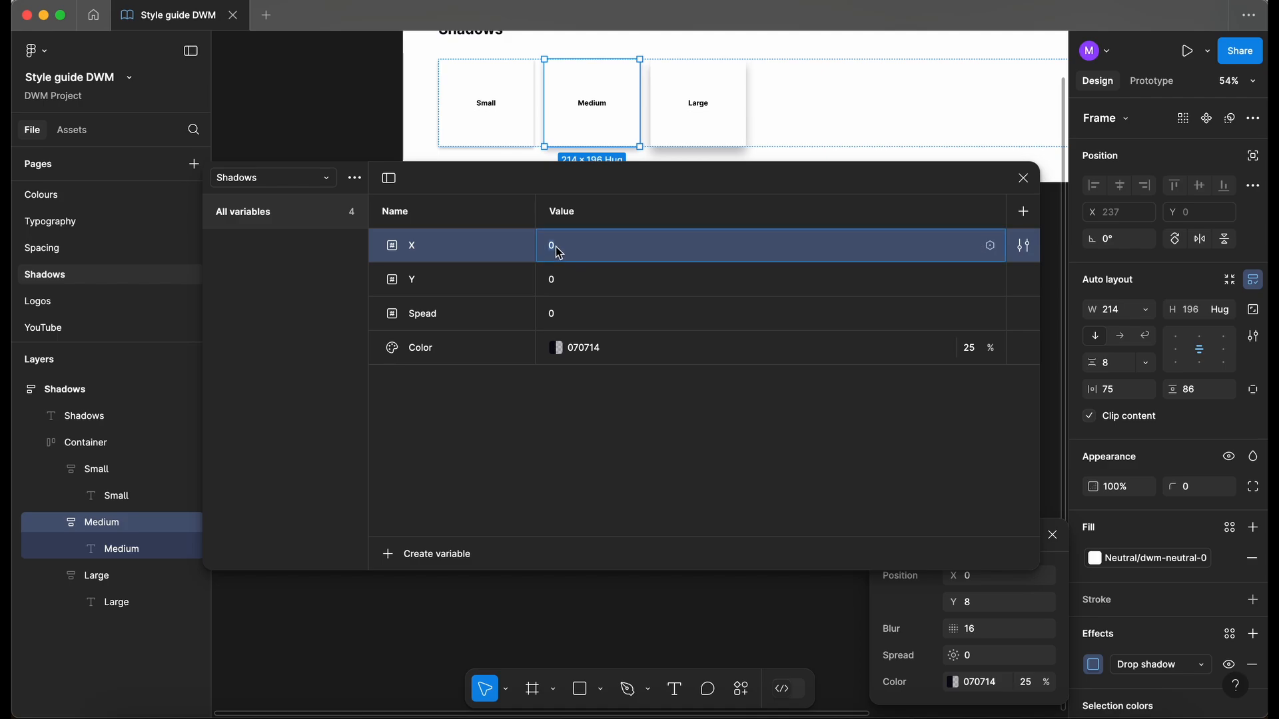
{"action": "left_click", "coordinate": [485, 105]}
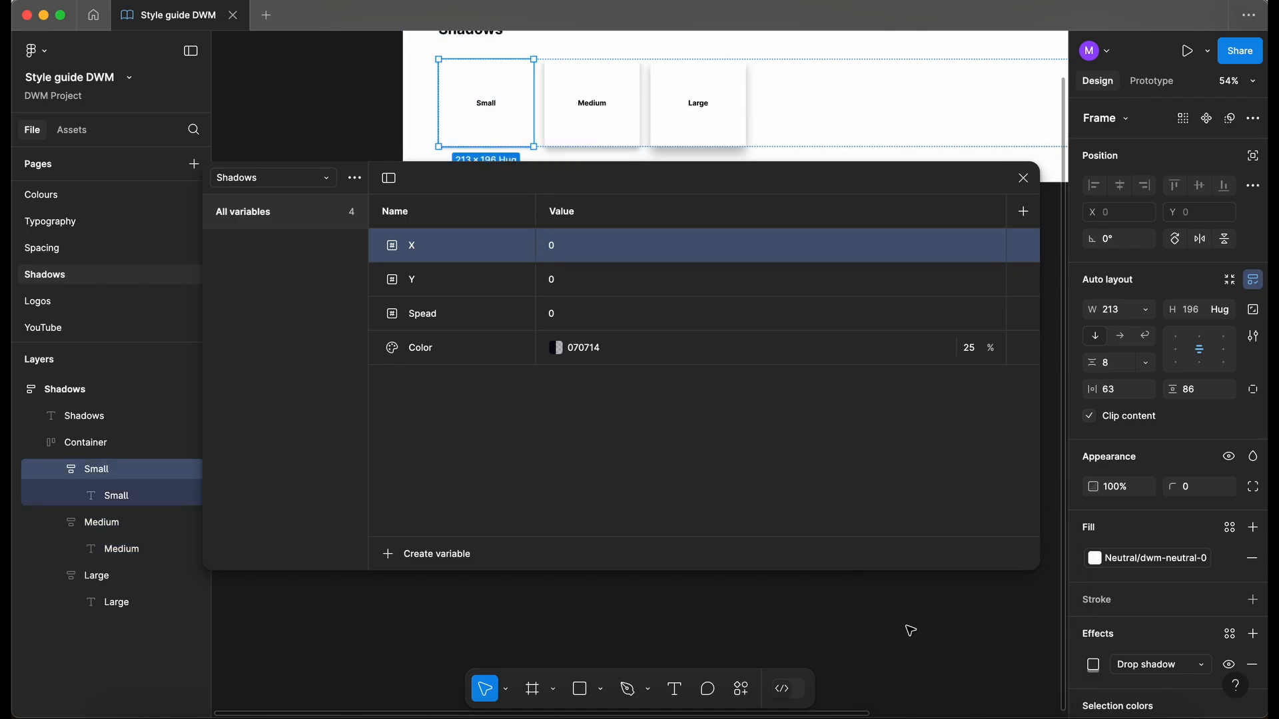
{"action": "left_click_drag", "start_coordinate": [875, 177], "coordinate": [884, 94]}
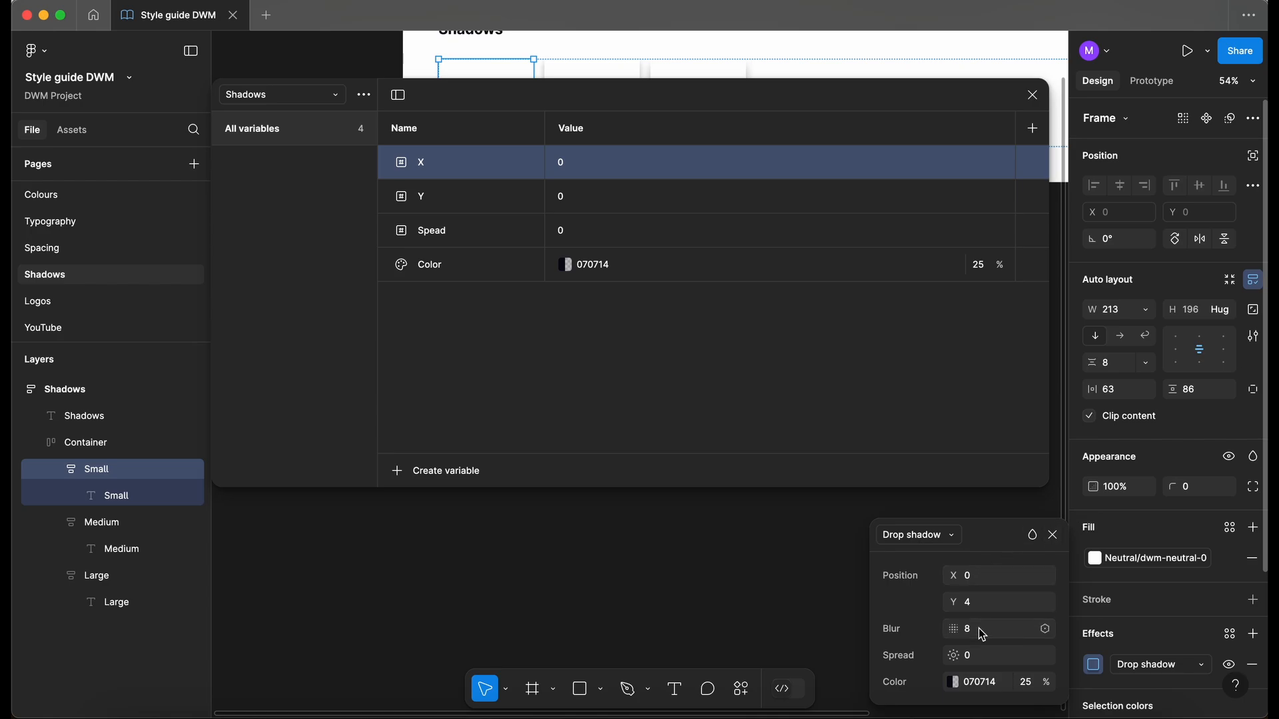
- Duplicate Spead and rename the pair to Blur and Spead
{"action": "left_click", "coordinate": [453, 233]}
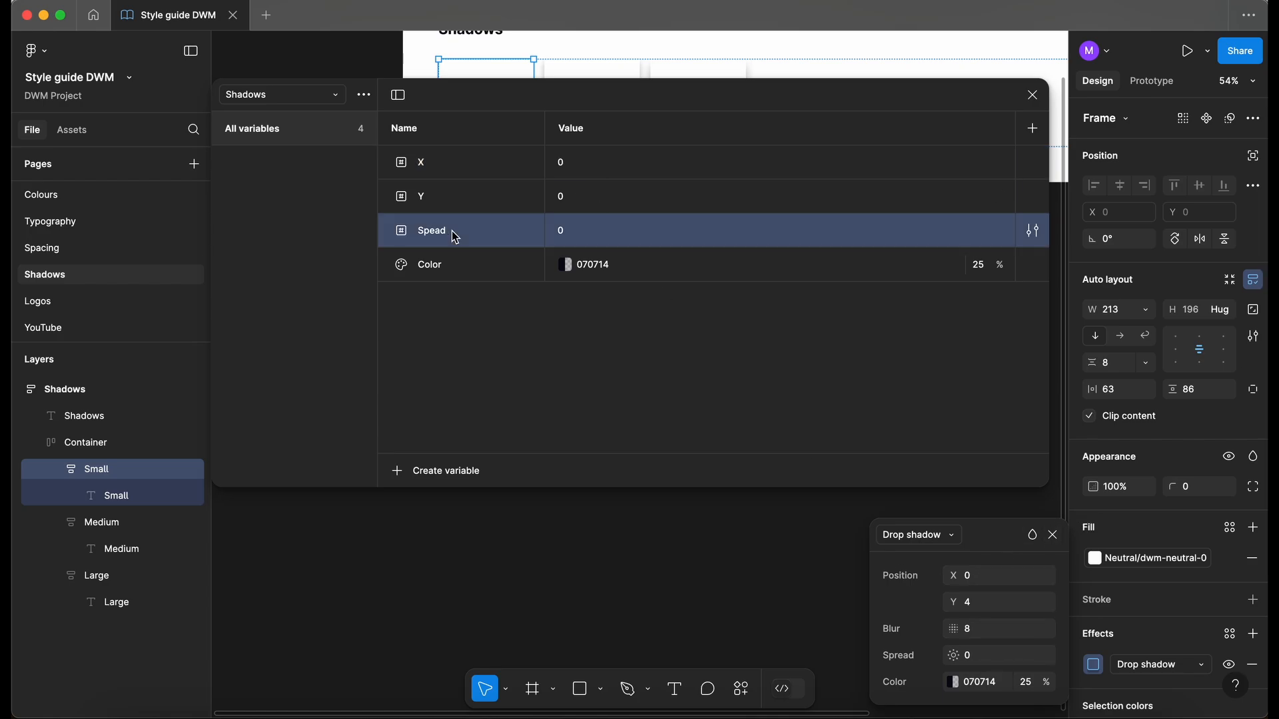
{"action": "key", "text": "super+d"}
{"action": "double_click", "coordinate": [437, 231]}
{"action": "type", "text": "Blur"}
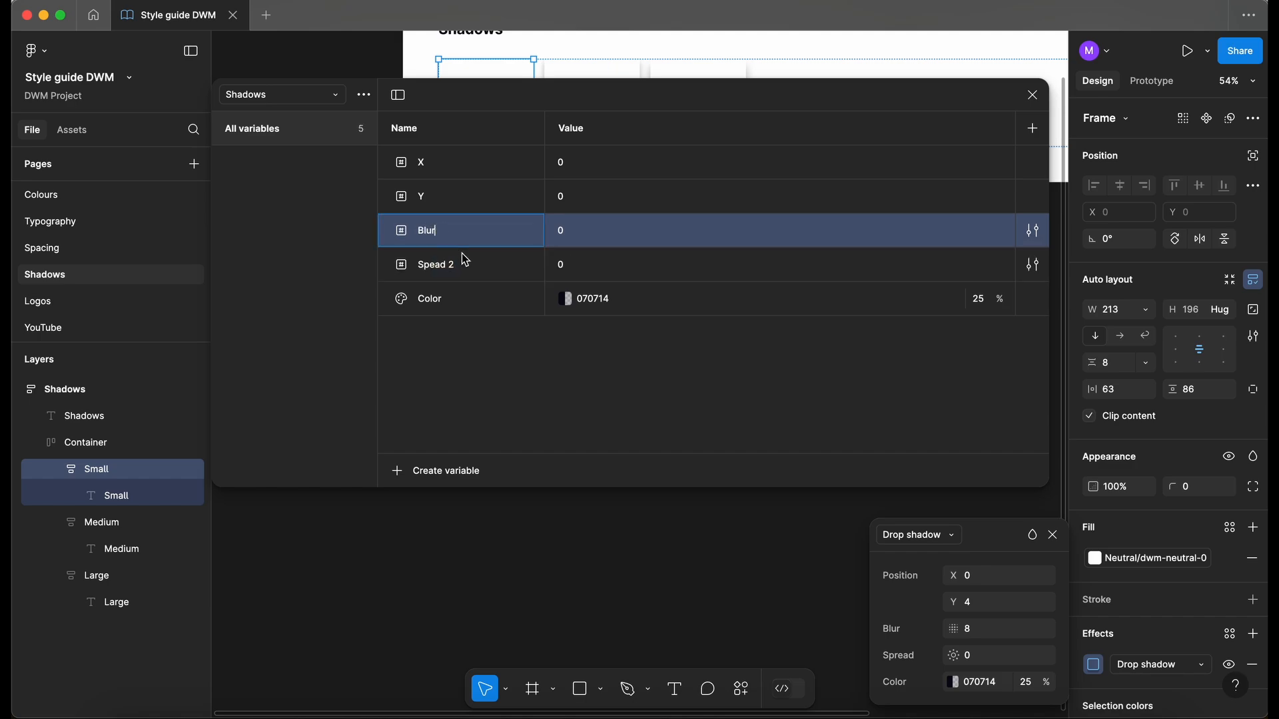
{"action": "double_click", "coordinate": [450, 265]}
{"action": "key", "text": "Right"}
{"action": "key", "text": "BackSpace"}
{"action": "key", "text": "BackSpace"}
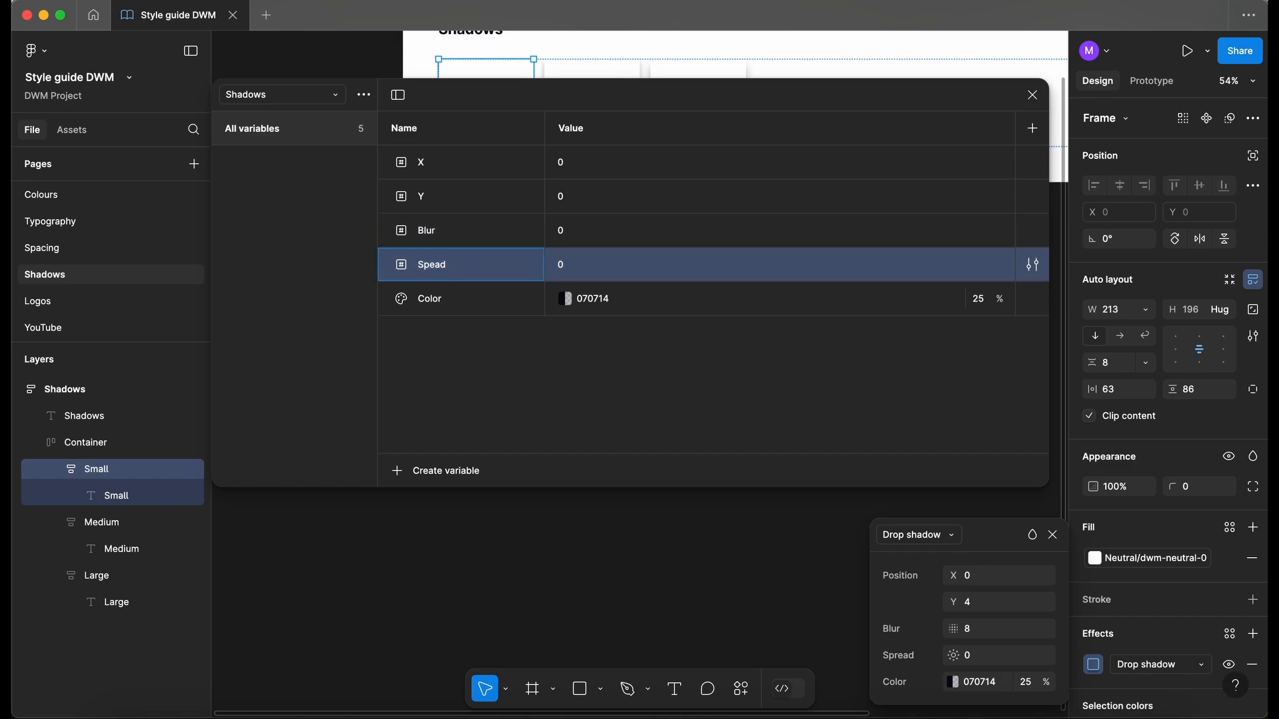
{"action": "left_click", "coordinate": [567, 365]}
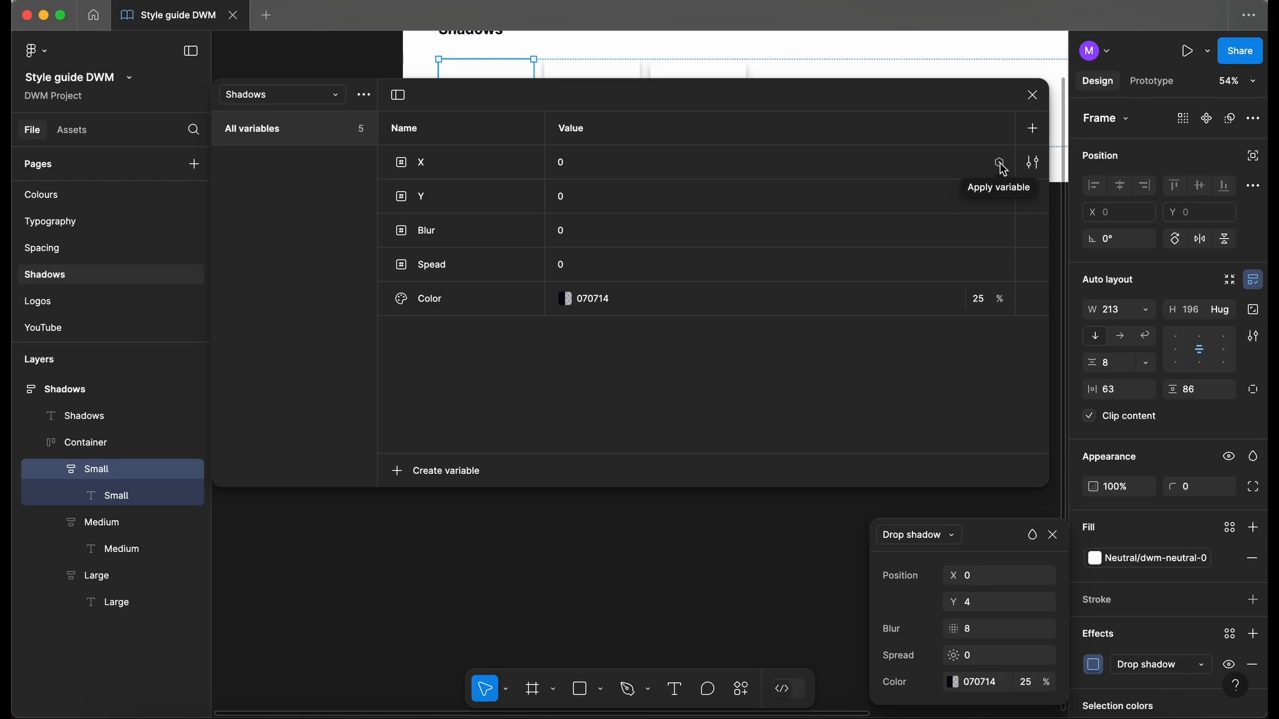
- Link X, Y, Blur and Spead to the Units values 0, 4, 8 and 0
{"action": "left_click", "coordinate": [999, 163]}
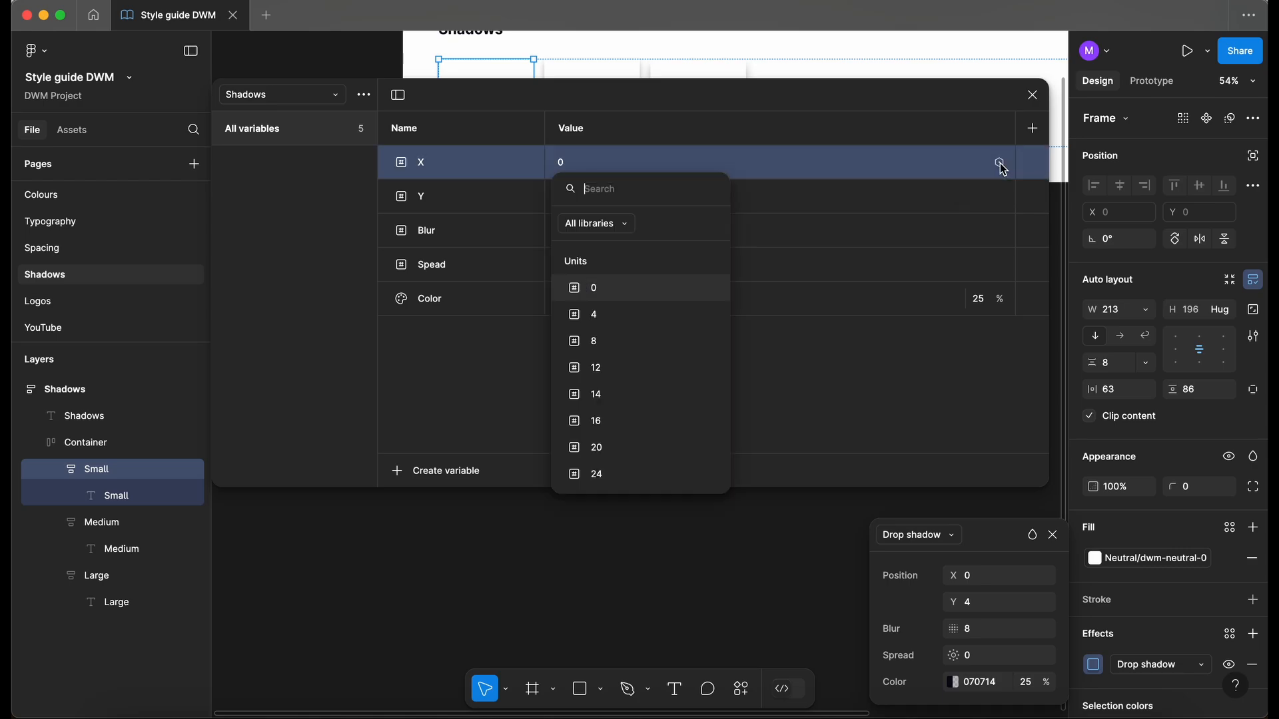
{"action": "left_click", "coordinate": [599, 293]}
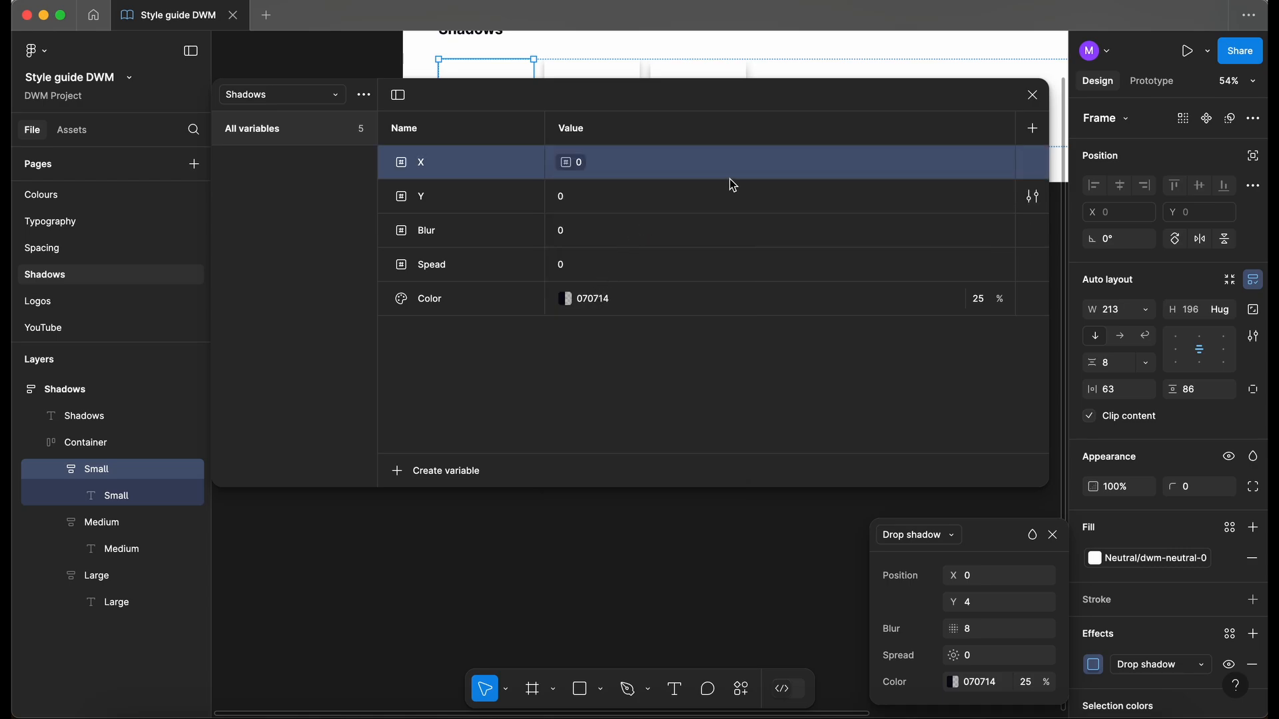
{"action": "left_click", "coordinate": [999, 196]}
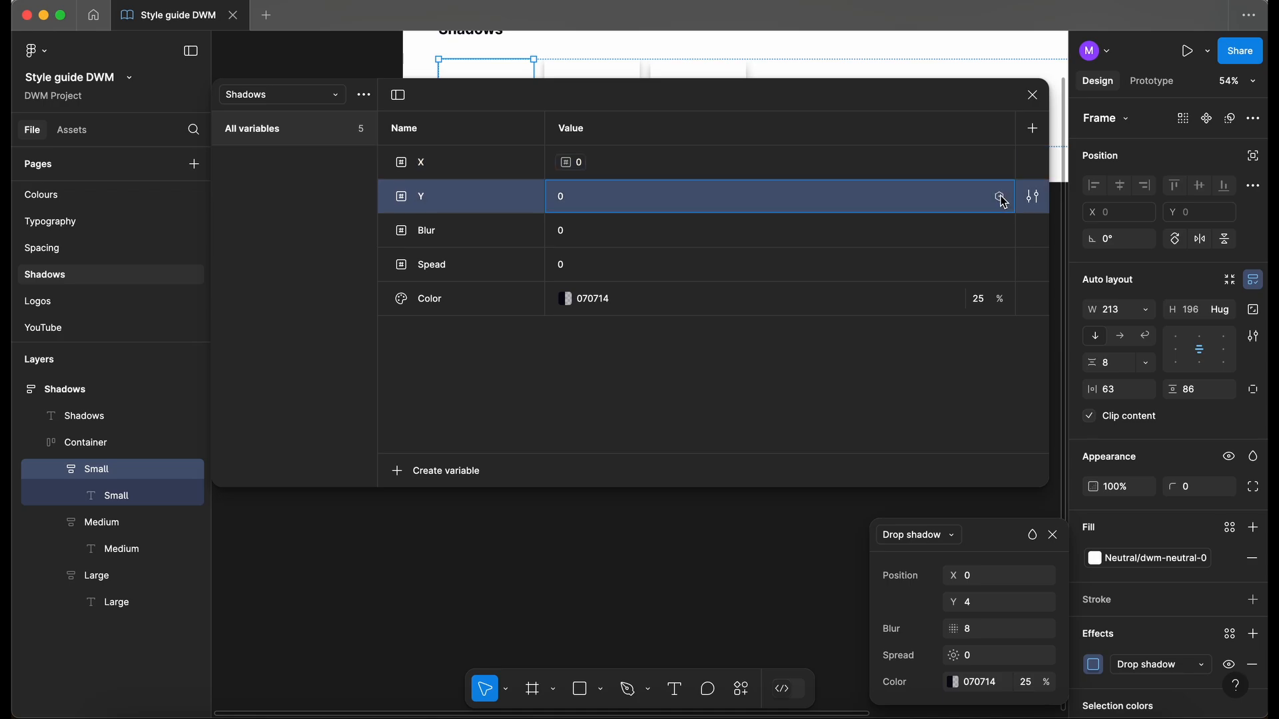
{"action": "left_click", "coordinate": [594, 349]}
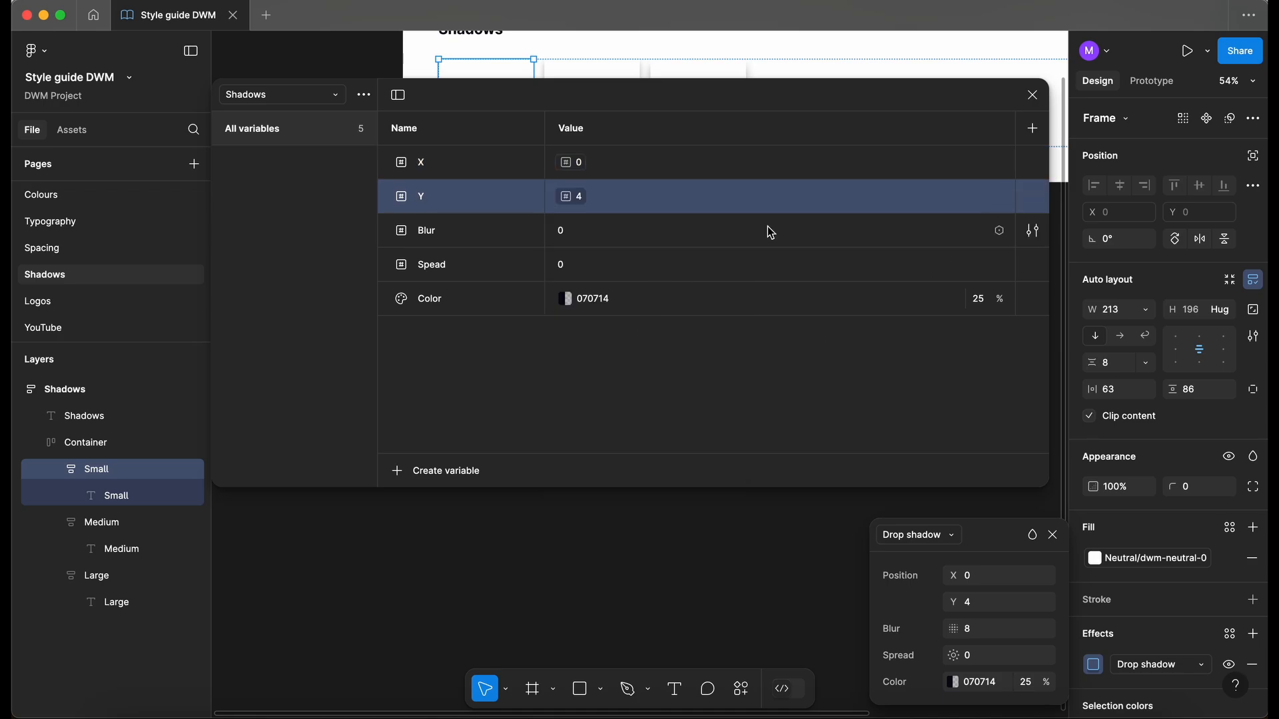
{"action": "left_click", "coordinate": [999, 230]}
{"action": "left_click", "coordinate": [595, 410]}
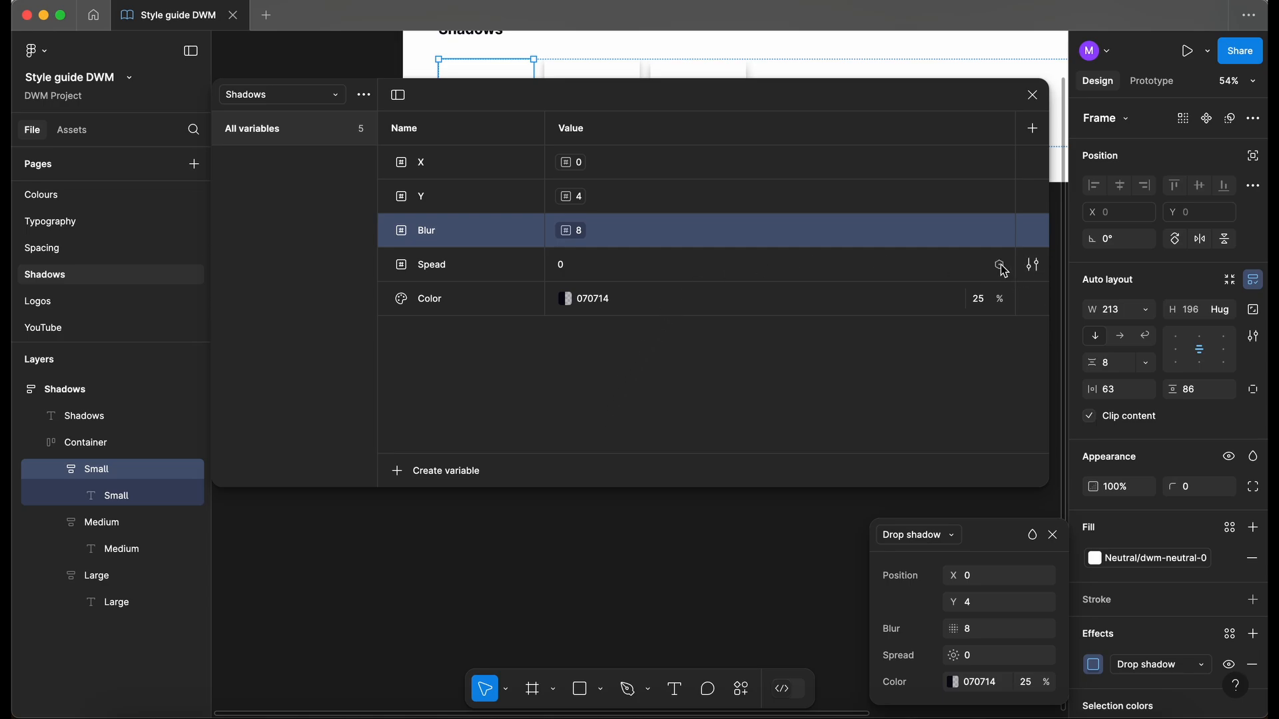
{"action": "left_click", "coordinate": [999, 265]}
{"action": "left_click", "coordinate": [626, 387]}
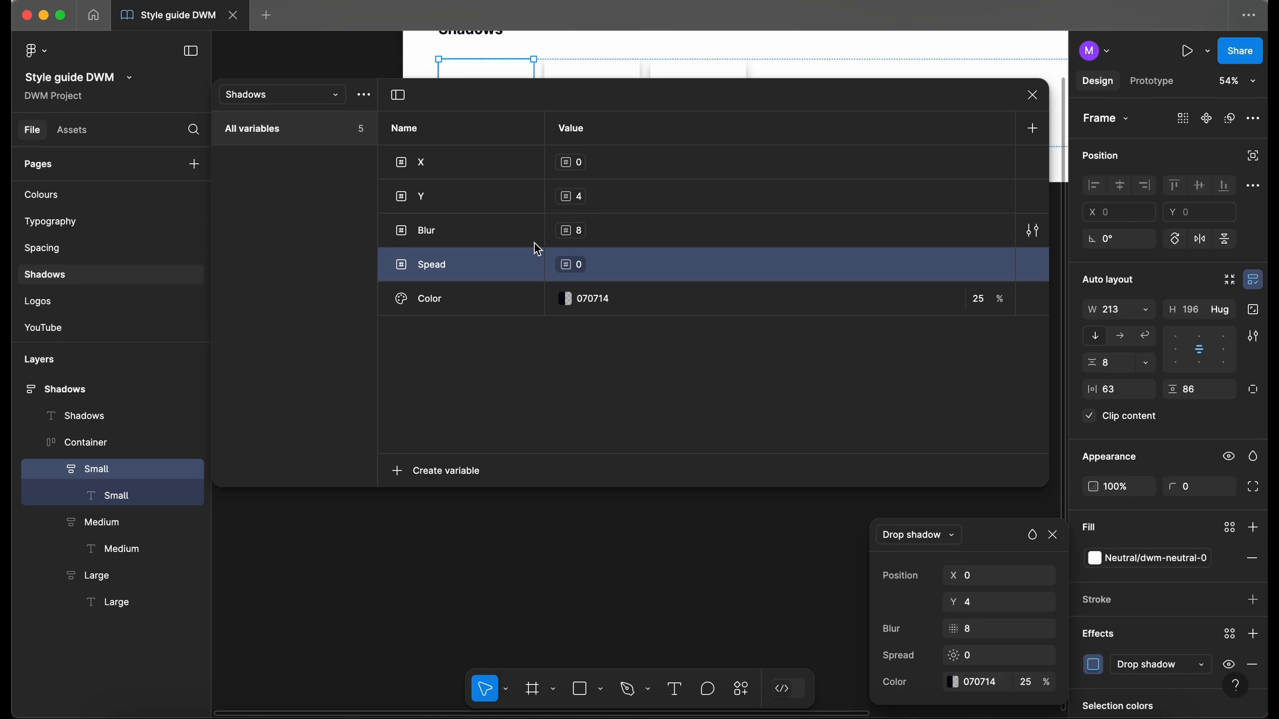
- Rename Mode 1 to Small, add a Medium mode, then add a third mode named Large
{"action": "left_click", "coordinate": [1033, 129]}
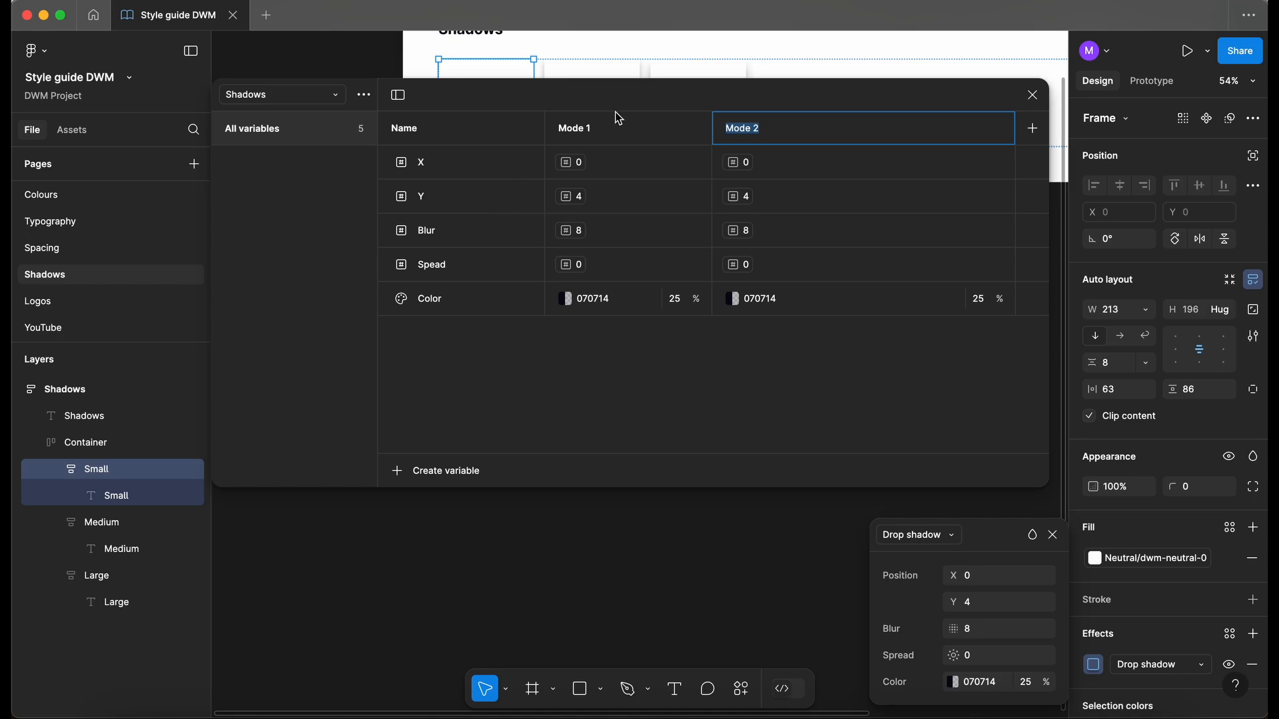
{"action": "double_click", "coordinate": [582, 133]}
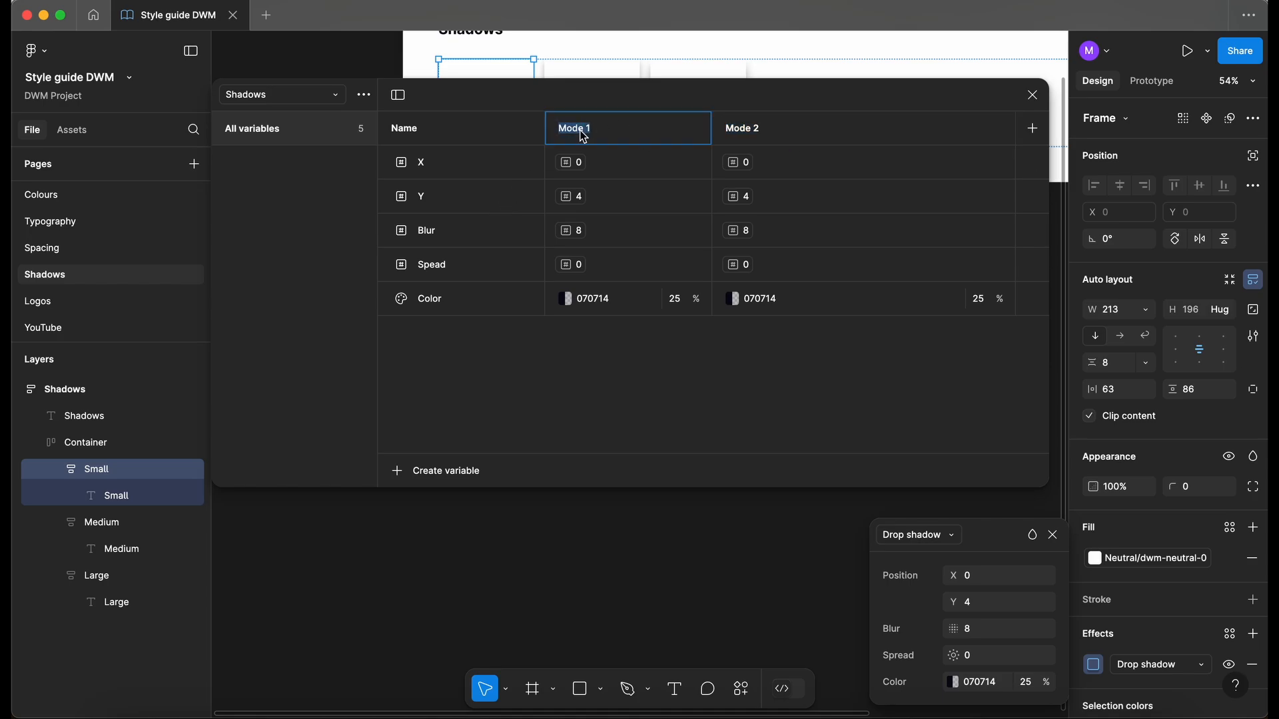
{"action": "type", "text": "S"}
{"action": "double_click", "coordinate": [737, 127]}
{"action": "type", "text": "Medium"}
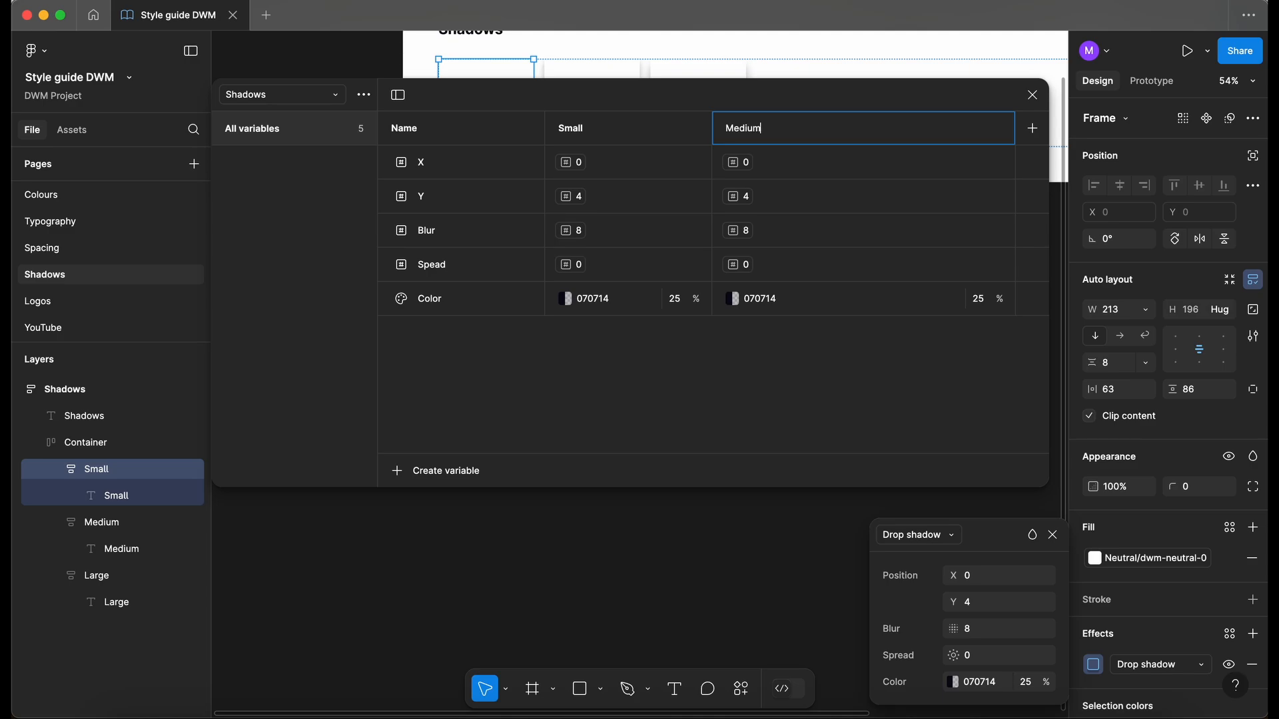
{"action": "key", "text": "Return"}
{"action": "left_click", "coordinate": [1036, 132]}
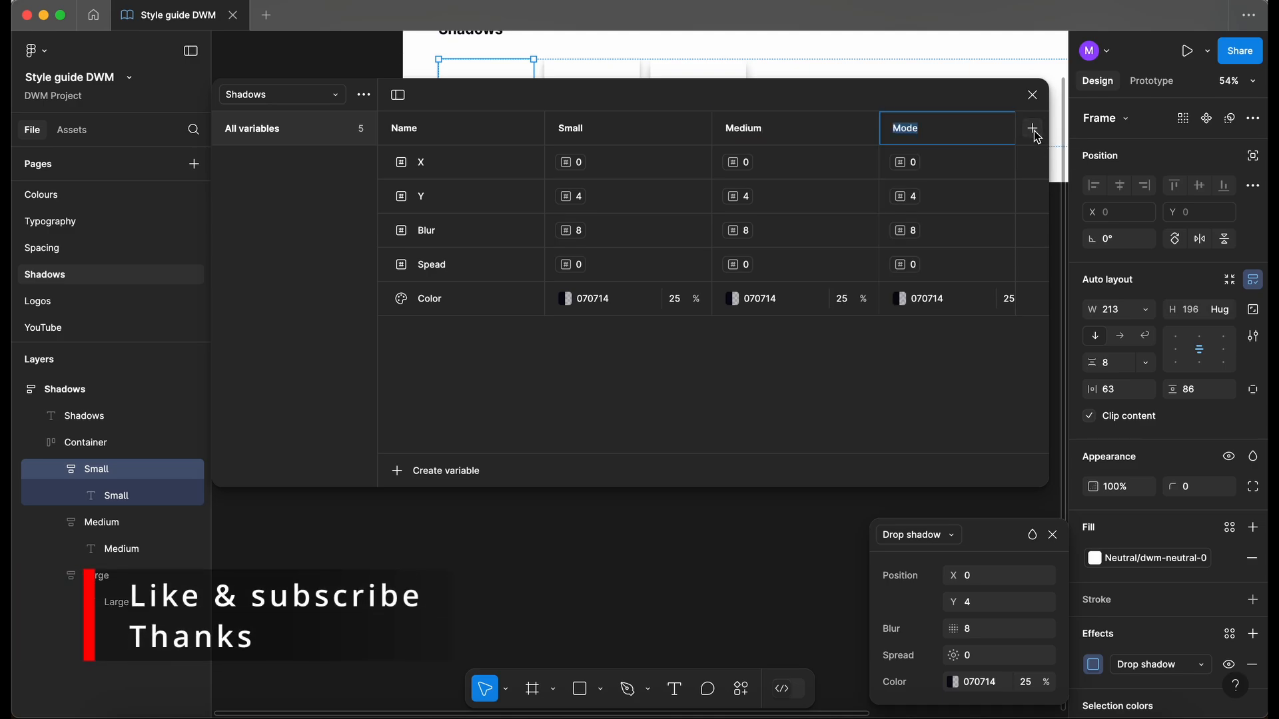
{"action": "type", "text": "Large"}
{"action": "left_click", "coordinate": [601, 426]}
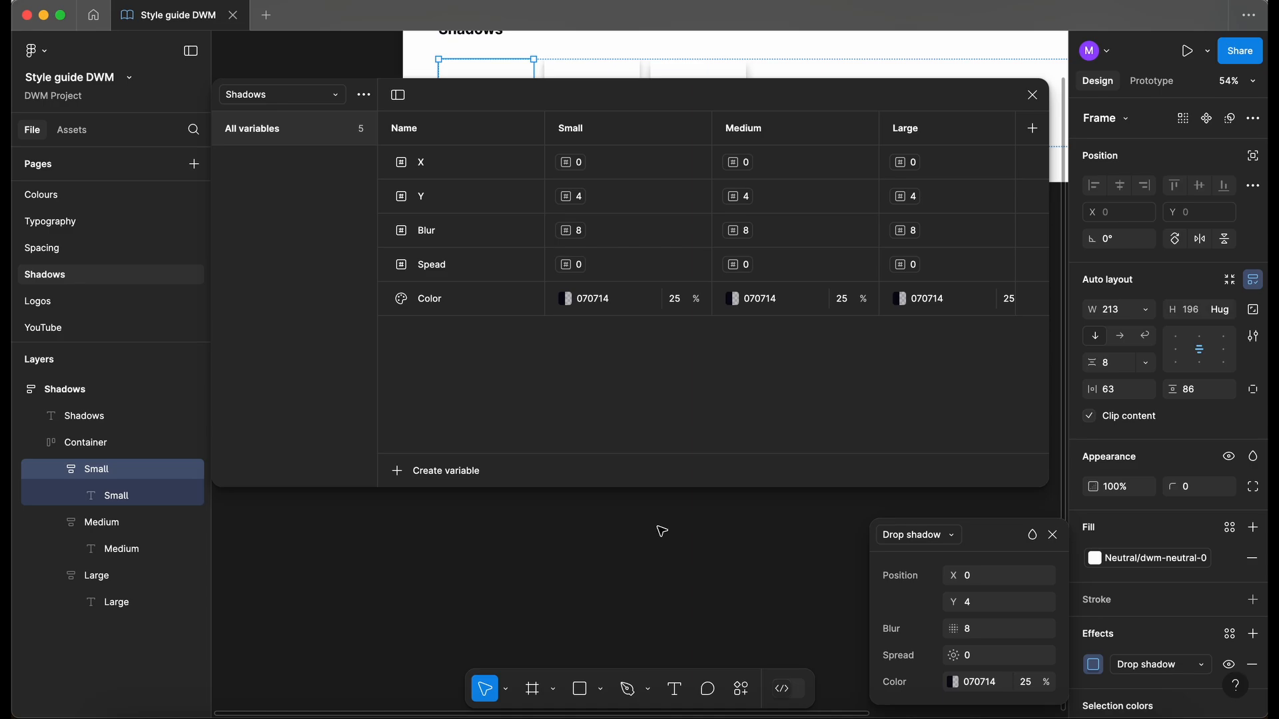
- Set the Medium mode's Y to 8 and Blur to 16 from the Units list
{"action": "left_click_drag", "start_coordinate": [780, 98], "coordinate": [778, 129]}
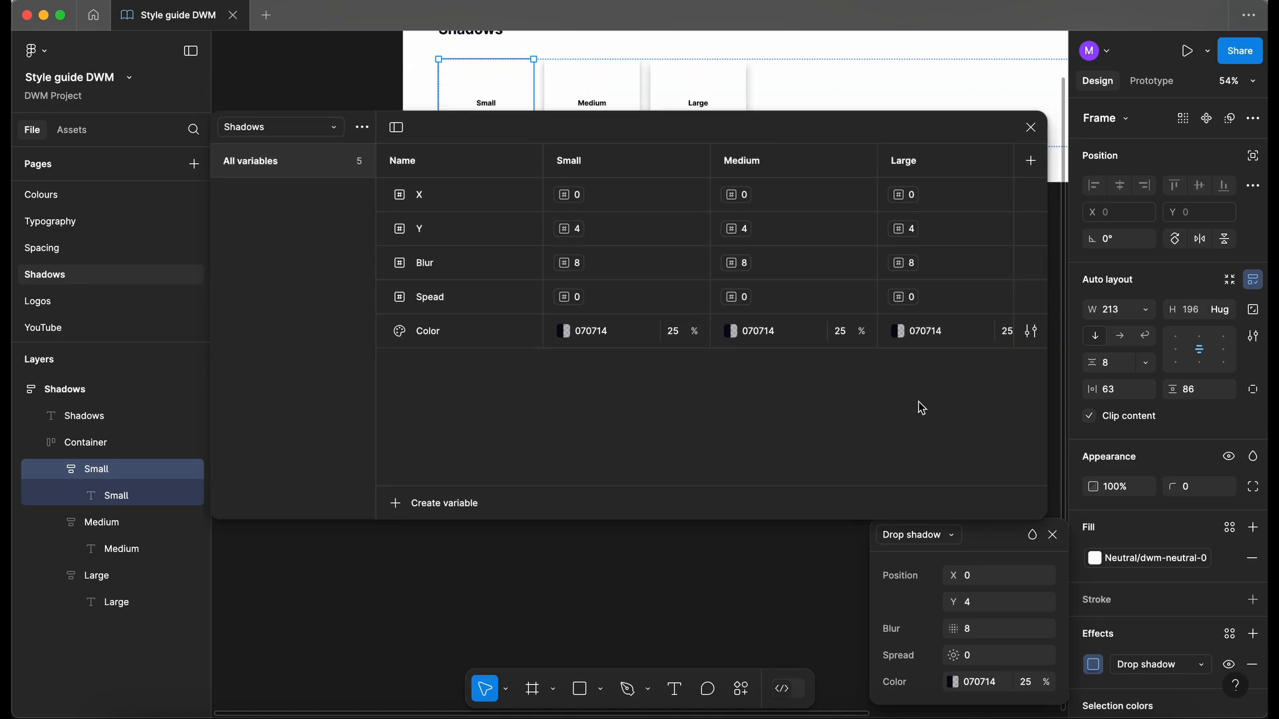
{"action": "left_click", "coordinate": [1052, 534]}
{"action": "left_click", "coordinate": [592, 95]}
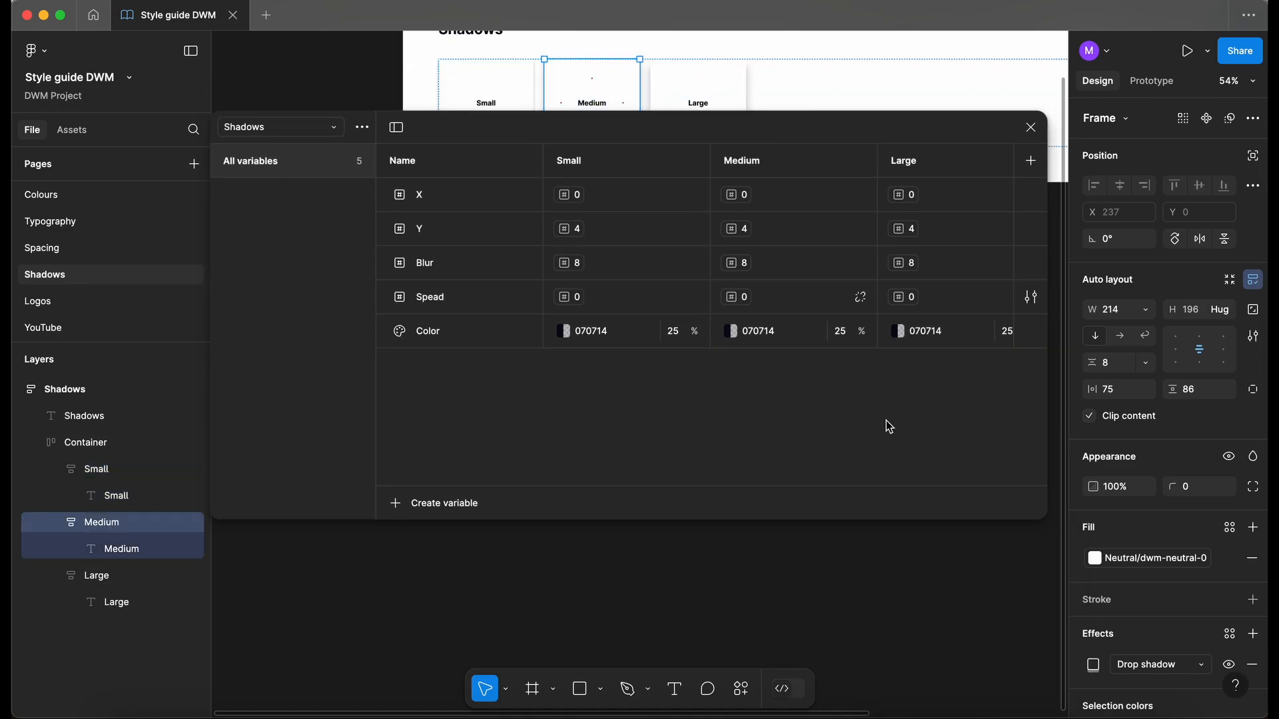
{"action": "left_click", "coordinate": [1092, 665]}
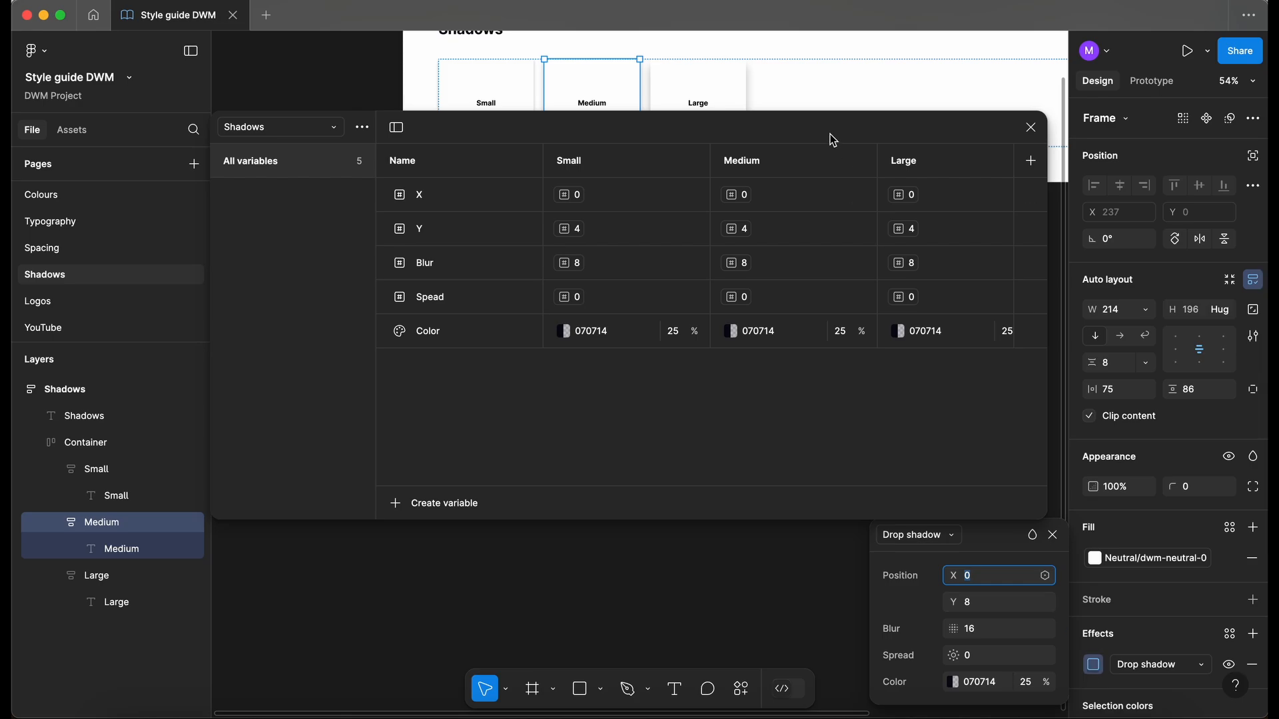
{"action": "left_click_drag", "start_coordinate": [833, 120], "coordinate": [829, 95]}
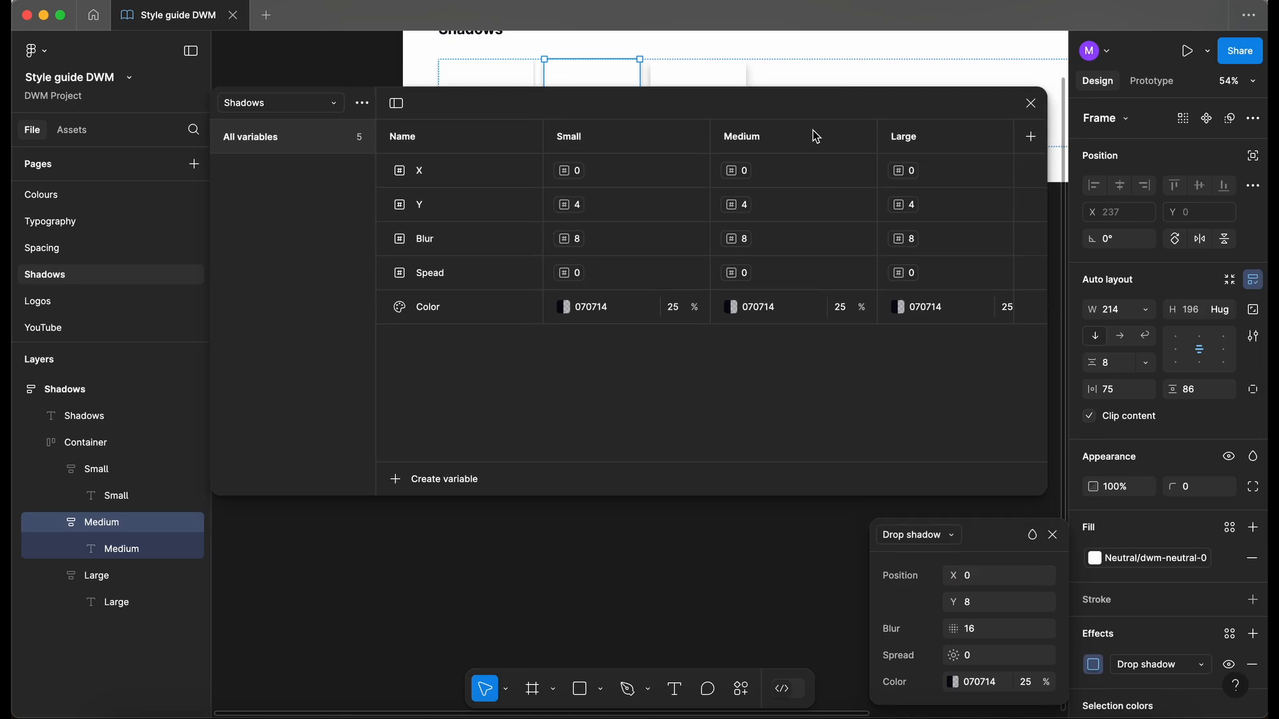
{"action": "left_click", "coordinate": [747, 212]}
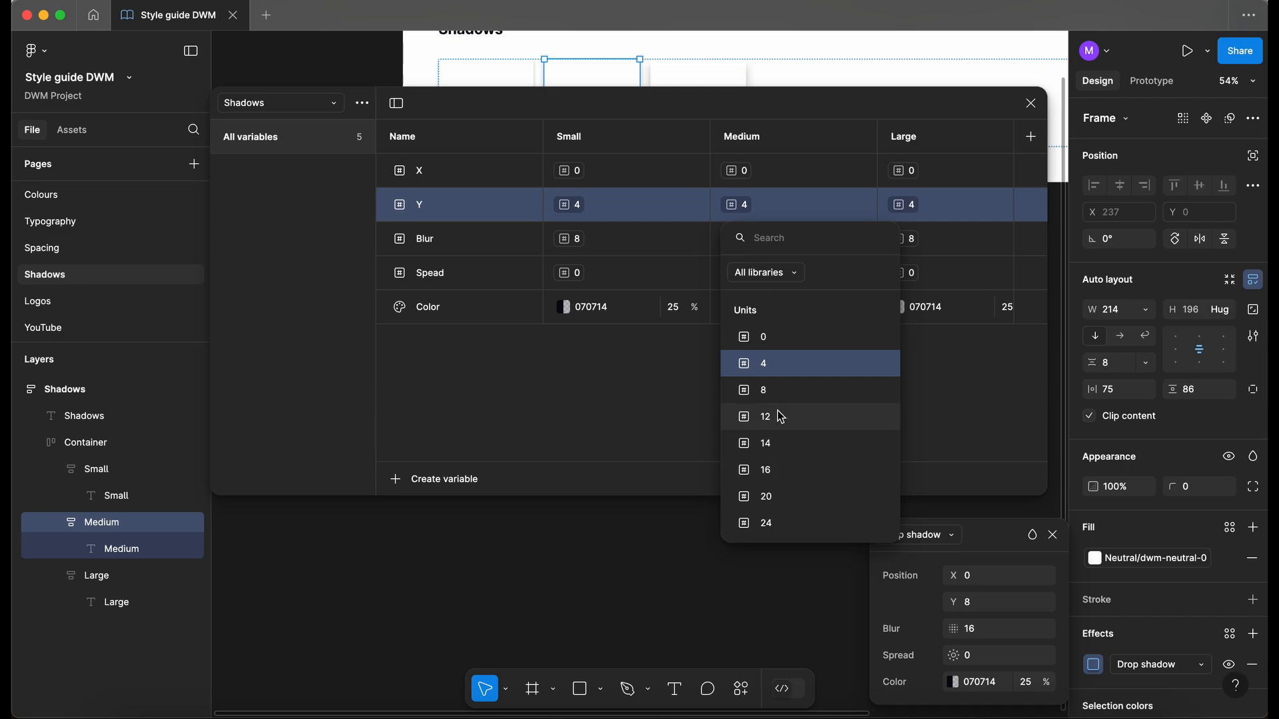
{"action": "left_click", "coordinate": [777, 392]}
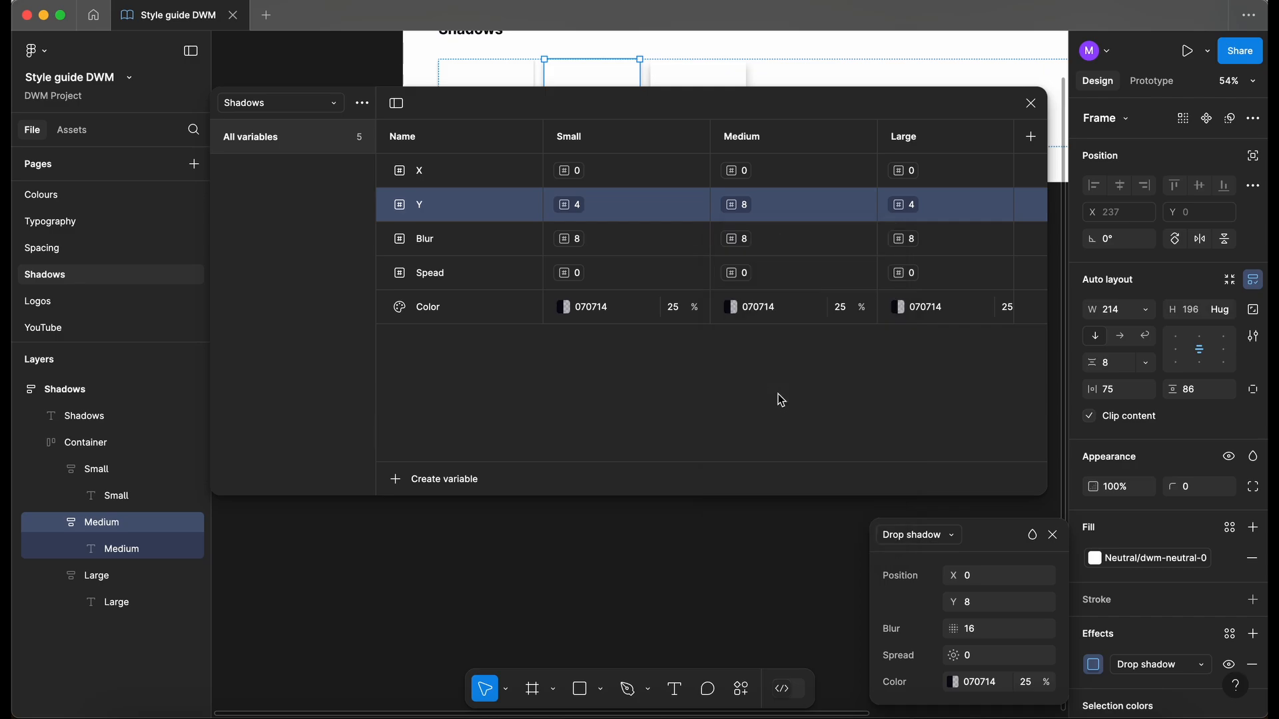
{"action": "left_click", "coordinate": [741, 241]}
{"action": "left_click", "coordinate": [772, 507]}
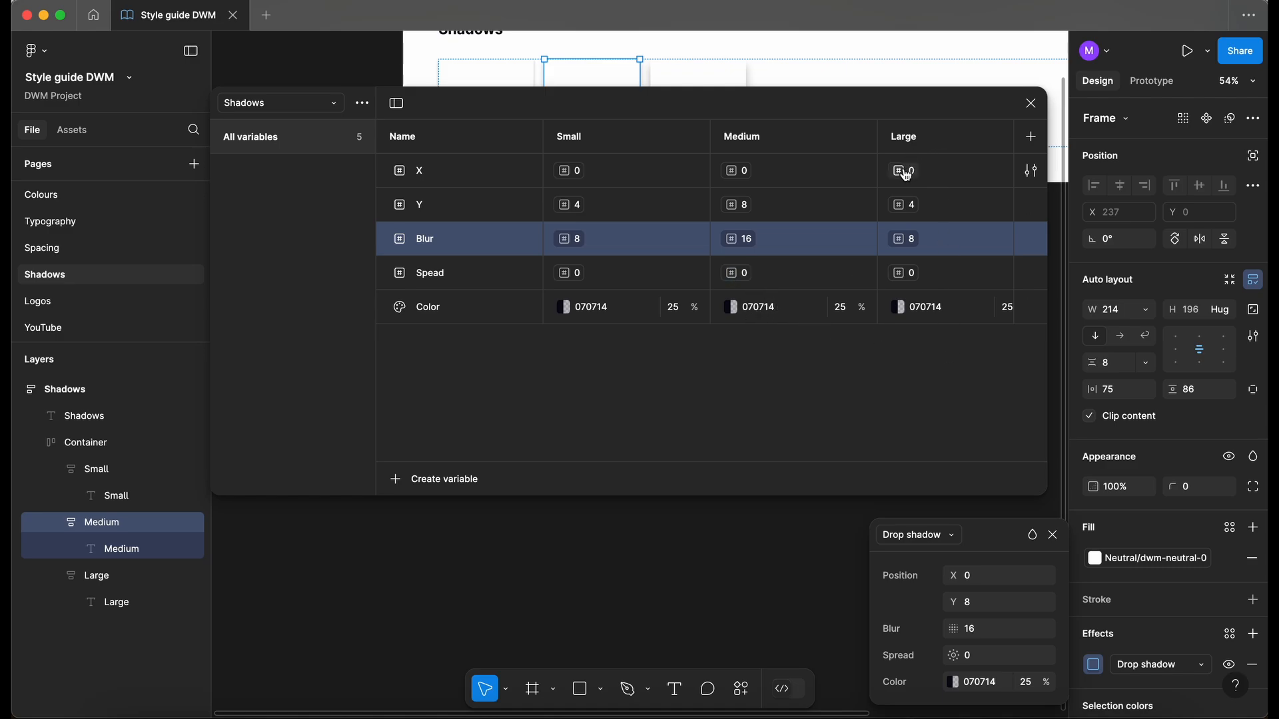
- Set the Large mode's Y to 16 and Blur to 24 from the Units list
{"action": "left_click", "coordinate": [701, 81]}
{"action": "mouse_move", "coordinate": [736, 106]}
{"action": "left_mouse_down"}
{"action": "mouse_move", "coordinate": [736, 198]}
{"action": "mouse_move", "coordinate": [751, 122]}
{"action": "left_mouse_up"}
{"action": "left_click", "coordinate": [1093, 664]}
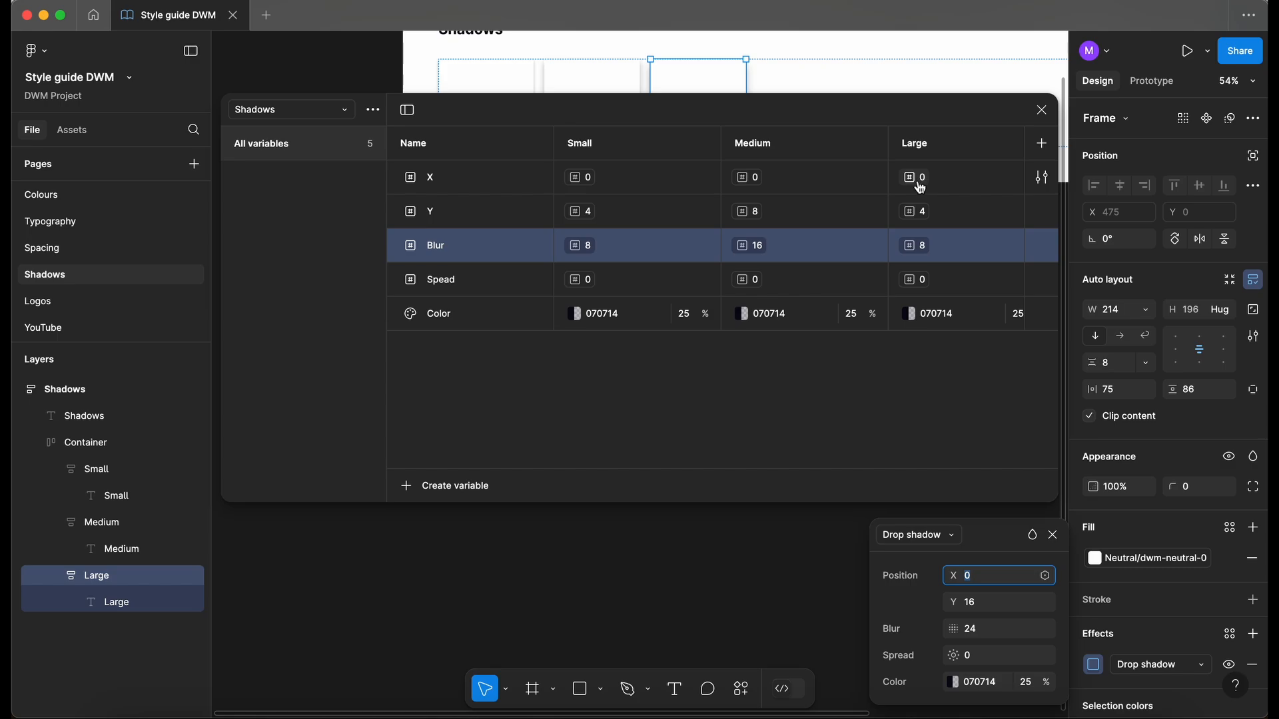
{"action": "left_click", "coordinate": [918, 214]}
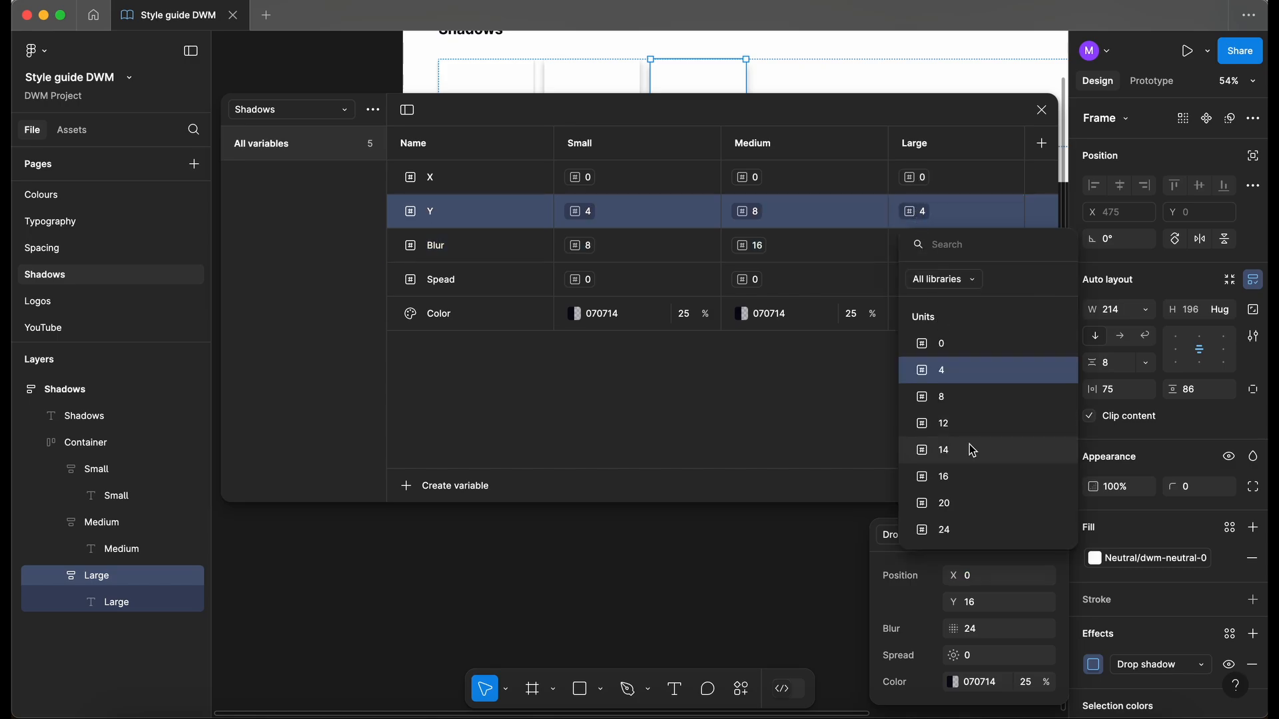
{"action": "left_click", "coordinate": [961, 477]}
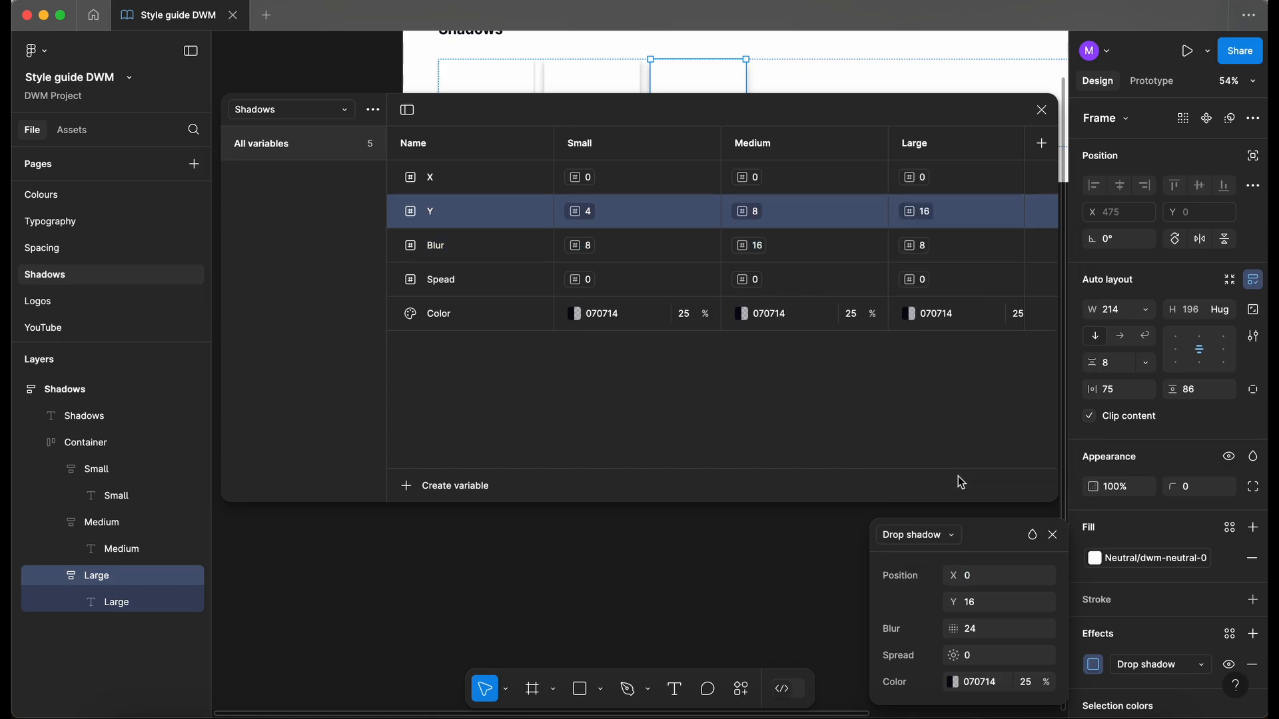
{"action": "left_click", "coordinate": [918, 246]}
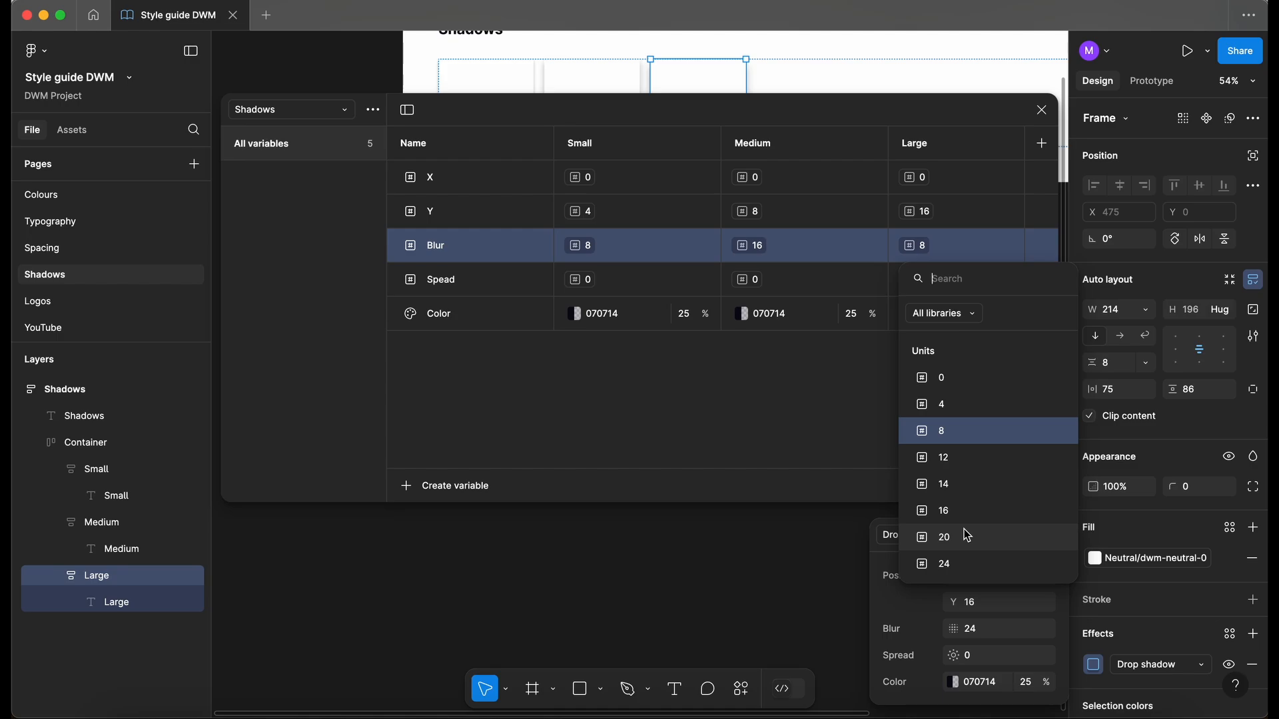
{"action": "left_click", "coordinate": [953, 563]}
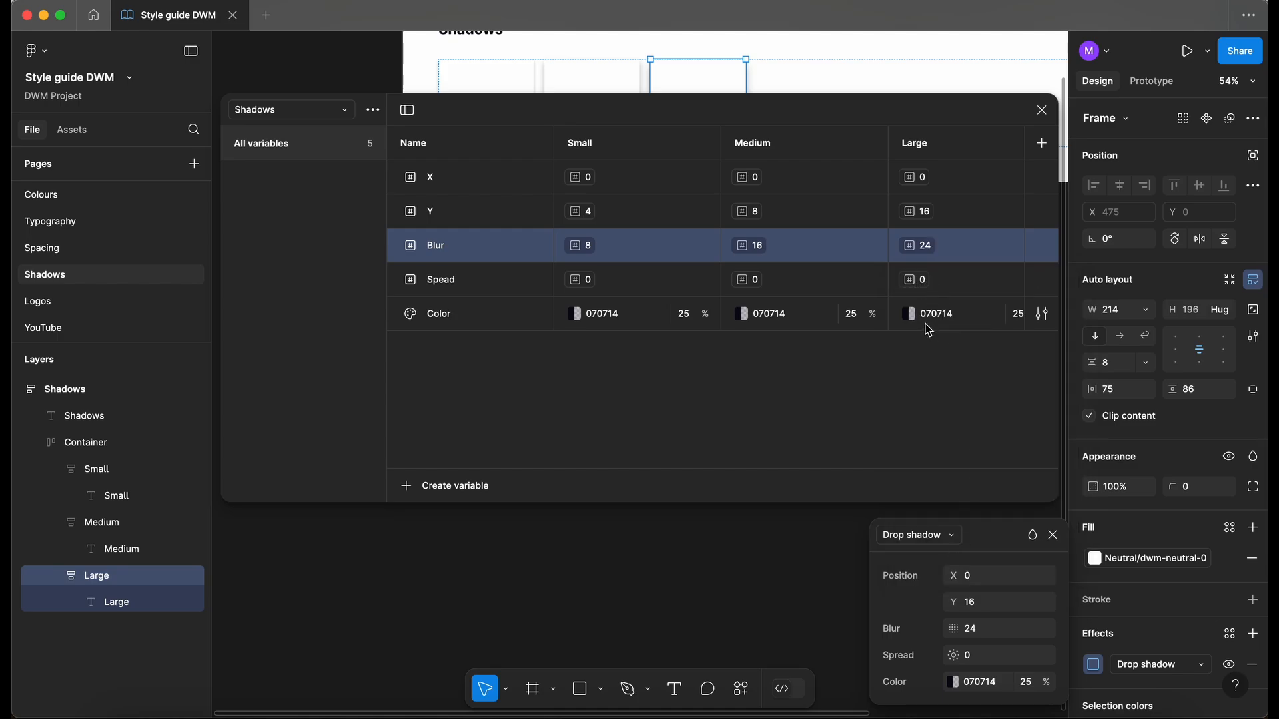
{"action": "scroll", "coordinate": [971, 328], "scroll_direction": "right", "scroll_amount": 1}
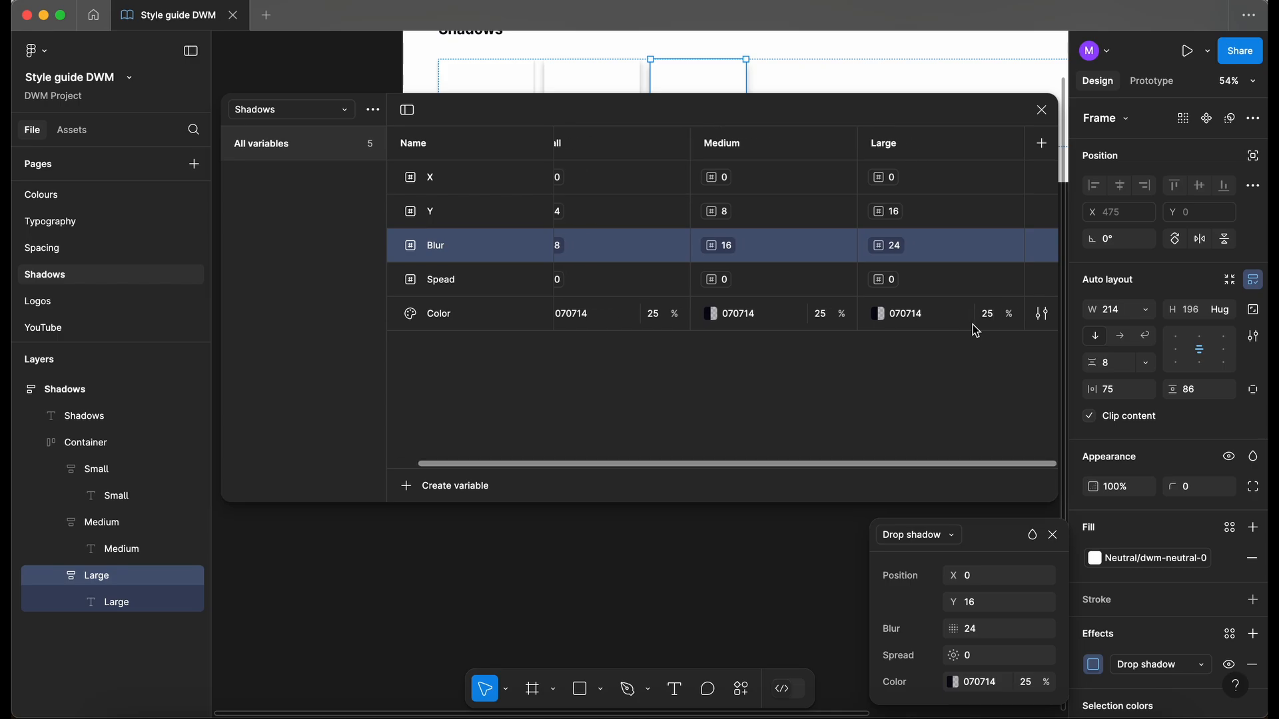
{"action": "left_click", "coordinate": [542, 421]}
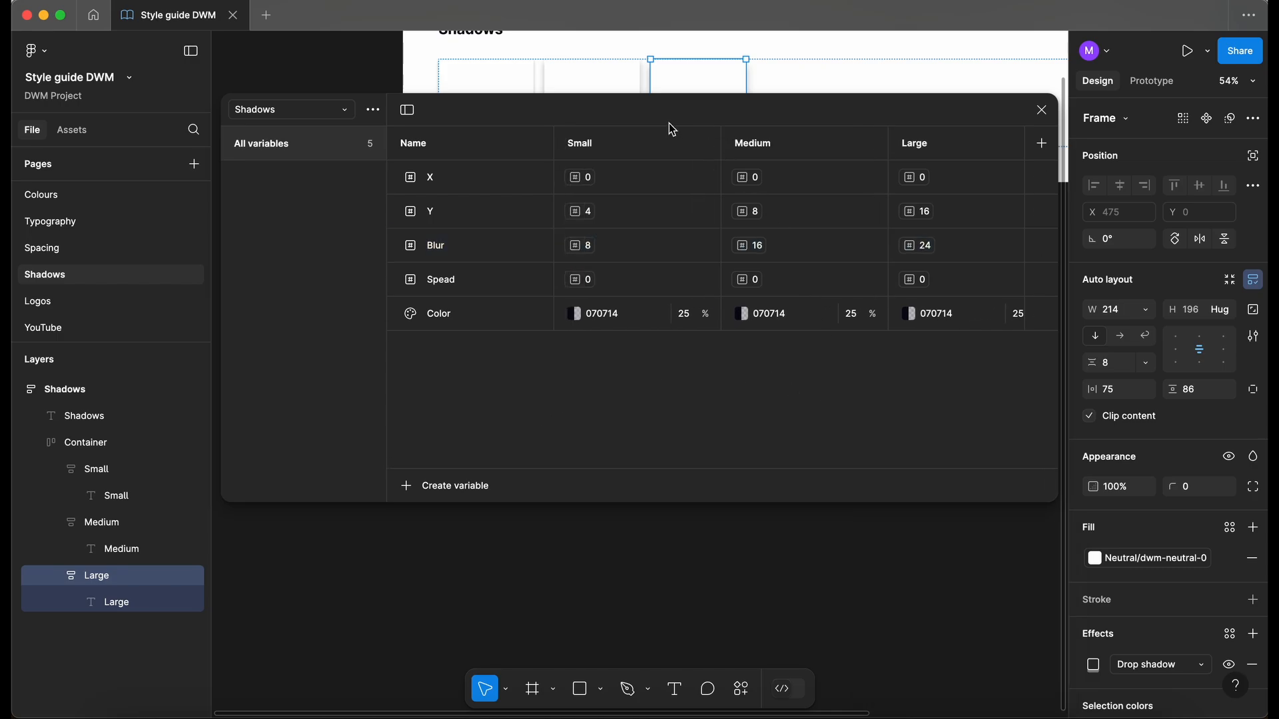
- Close the variables table and show the Small card's drop shadow: X 0, Y 4, Blur 8
{"action": "left_click", "coordinate": [1041, 110]}
{"action": "scroll", "coordinate": [577, 346], "scroll_direction": "up", "scroll_amount": 3}
{"action": "scroll", "coordinate": [577, 345], "scroll_direction": "up", "scroll_amount": 2}
{"action": "left_click", "coordinate": [443, 275]}
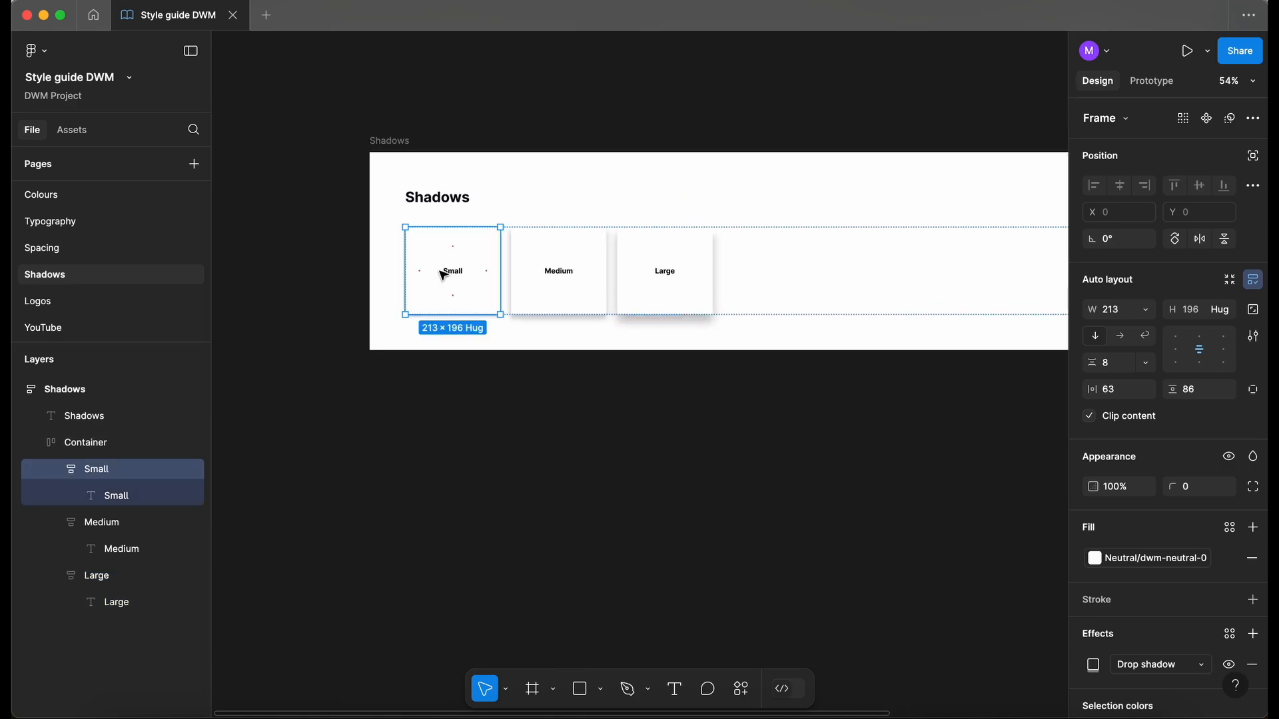
{"action": "scroll", "coordinate": [443, 275], "scroll_direction": "up", "scroll_amount": 5}
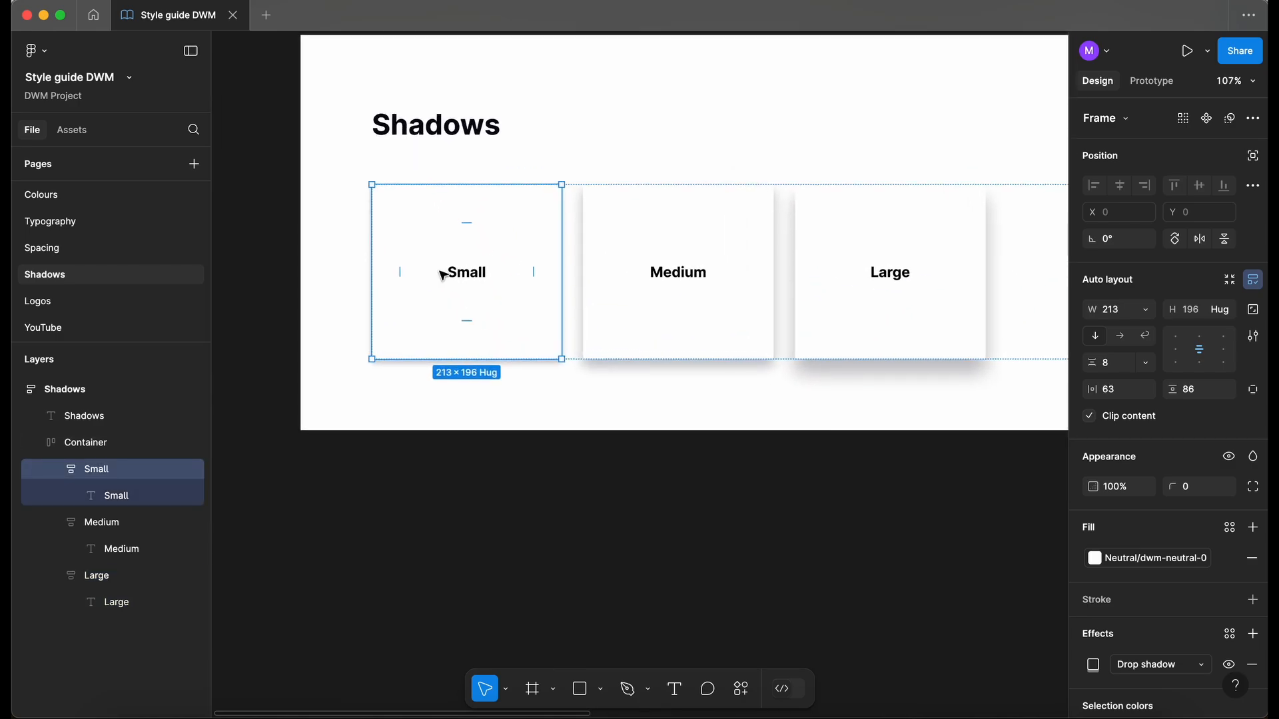
{"action": "left_click", "coordinate": [1093, 665]}
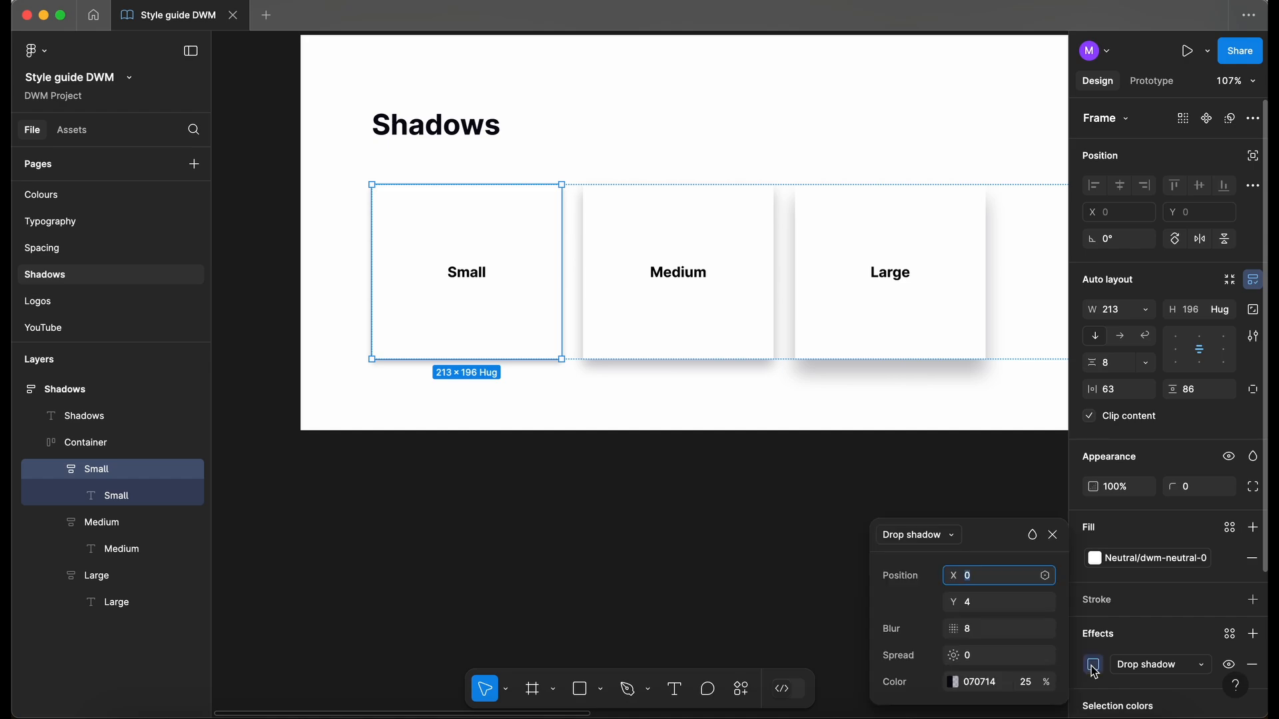
{"action": "left_click_drag", "start_coordinate": [994, 539], "coordinate": [822, 441]}
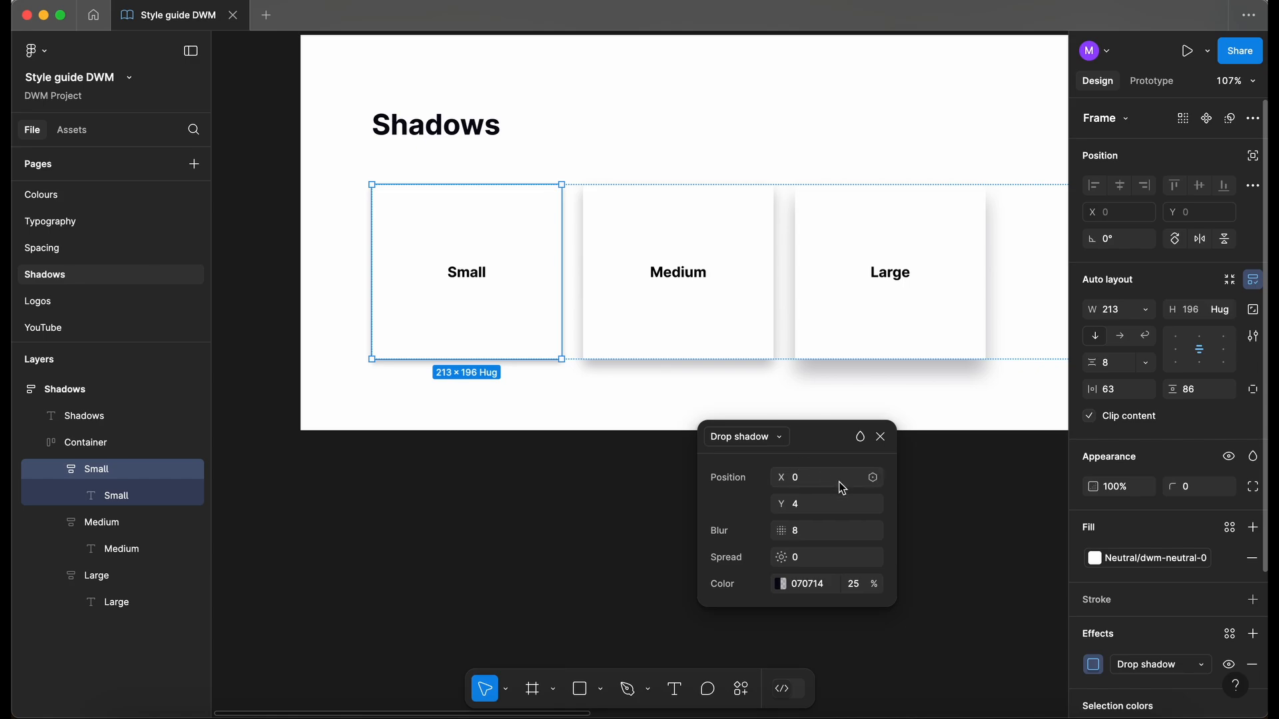
- Review the variables offered for the X offset, dismiss them, and close the shadow settings
{"action": "left_click", "coordinate": [873, 477]}
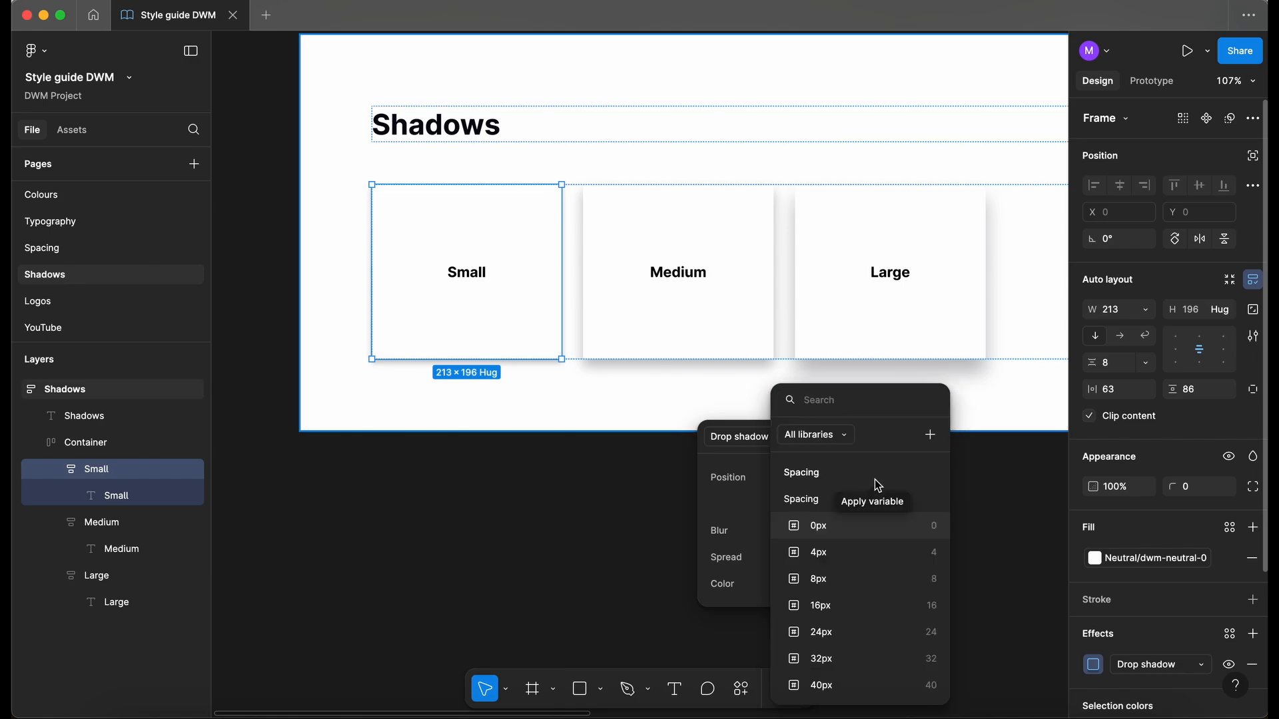
{"action": "scroll", "coordinate": [841, 523], "scroll_direction": "down", "scroll_amount": 3}
{"action": "scroll", "coordinate": [837, 523], "scroll_direction": "up", "scroll_amount": 3}
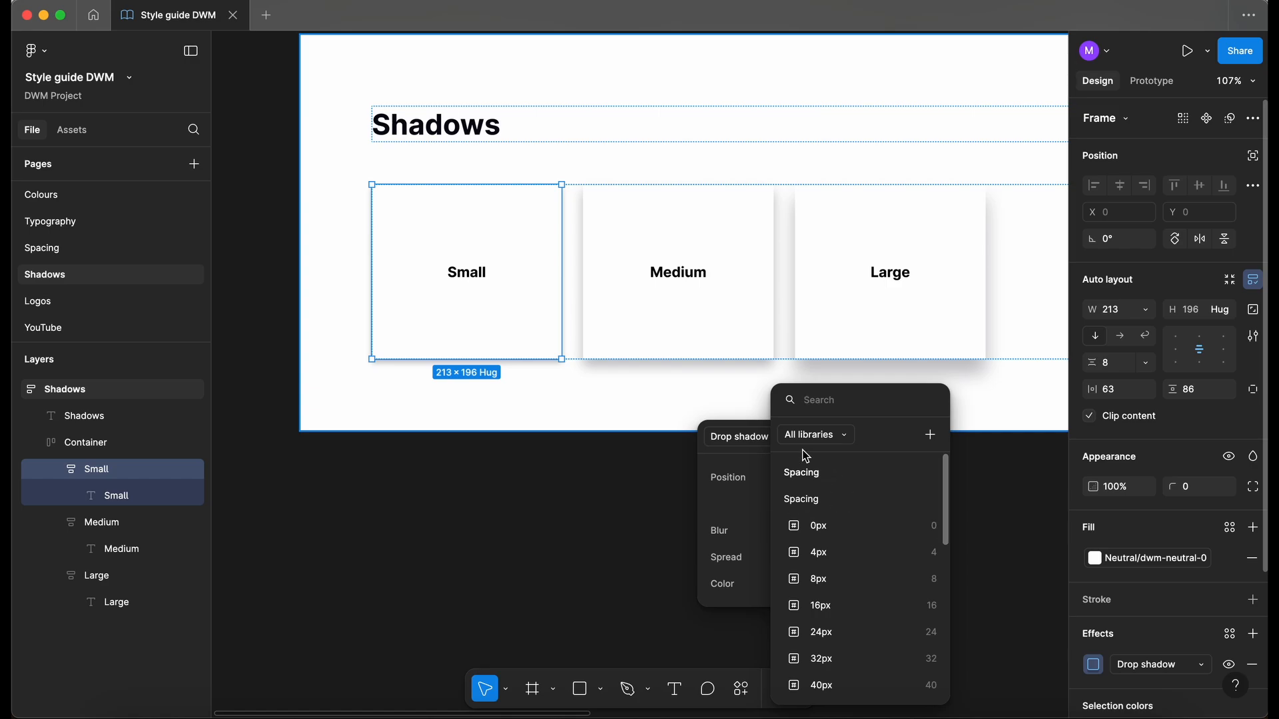
{"action": "key", "text": "Escape"}
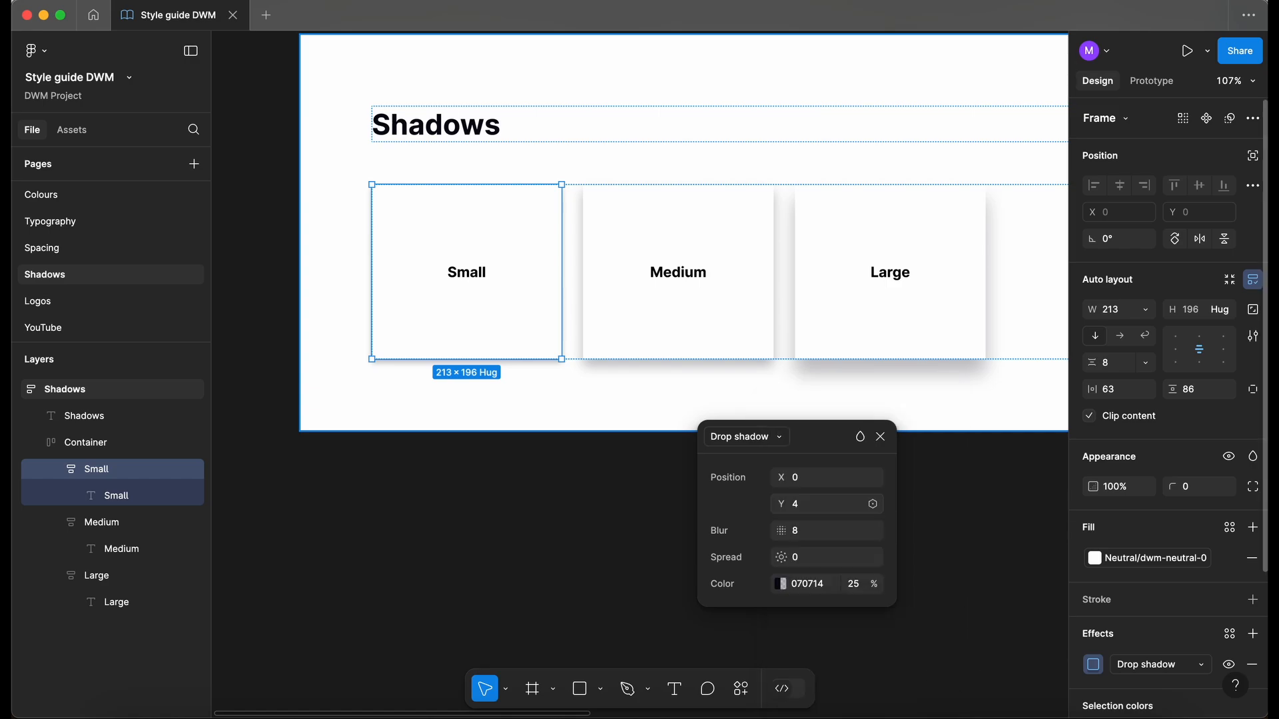
{"action": "left_click", "coordinate": [880, 436]}
{"action": "left_click", "coordinate": [851, 606]}
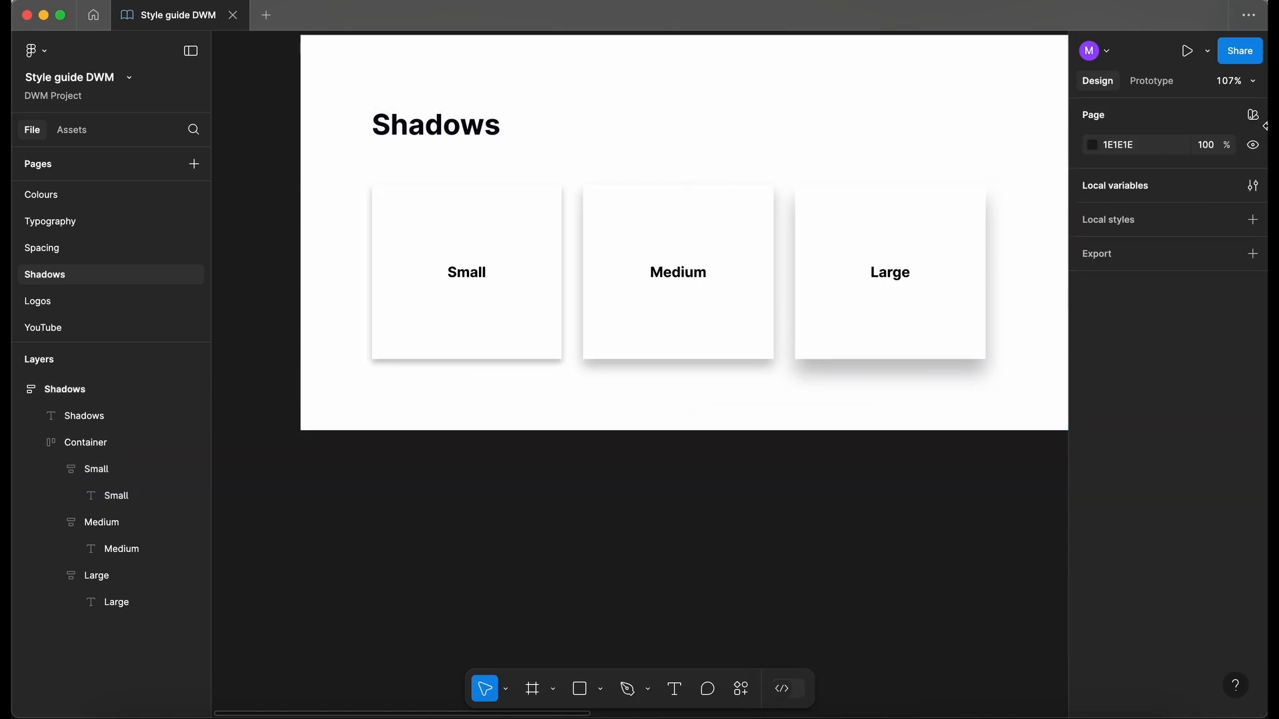
- Uncheck Effects in the scope of all Spacing variables and close the variables table
{"action": "left_click", "coordinate": [1252, 185]}
{"action": "left_click", "coordinate": [293, 110]}
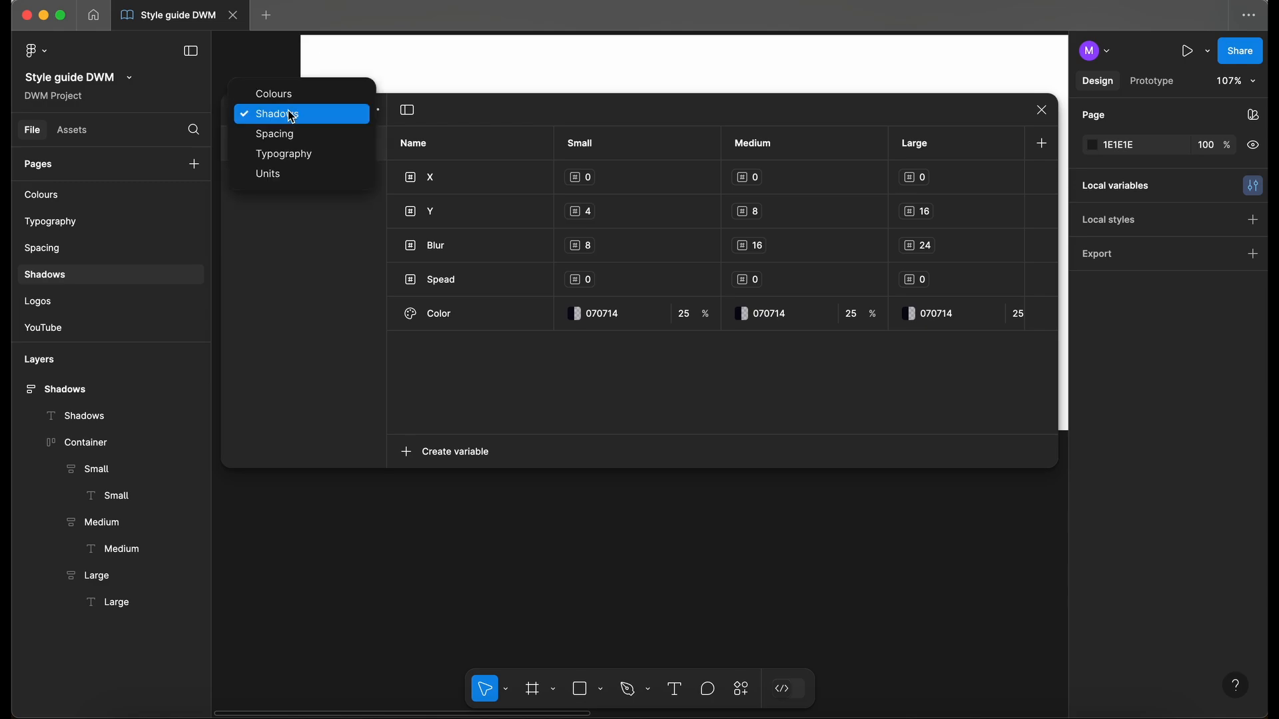
{"action": "left_click", "coordinate": [291, 137]}
{"action": "scroll", "coordinate": [691, 231], "scroll_direction": "down", "scroll_amount": 5}
{"action": "key", "text": "super+a"}
{"action": "left_click", "coordinate": [1041, 417]}
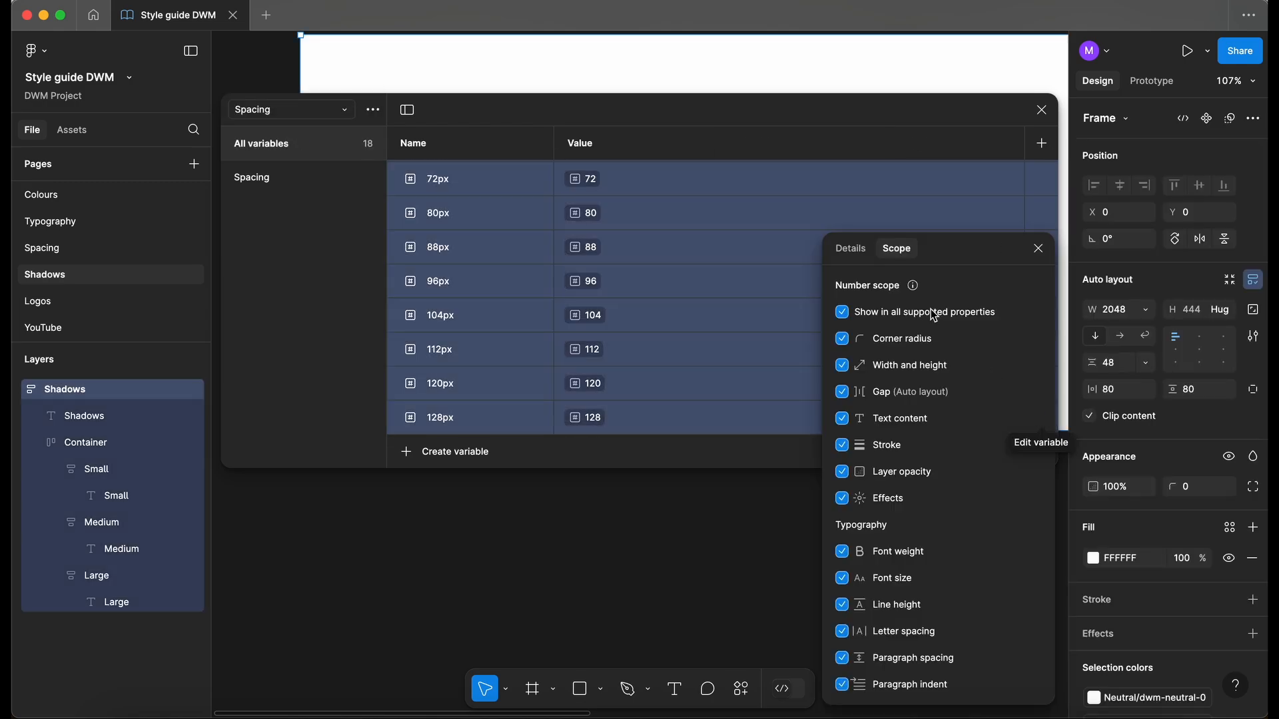
{"action": "left_click", "coordinate": [842, 499]}
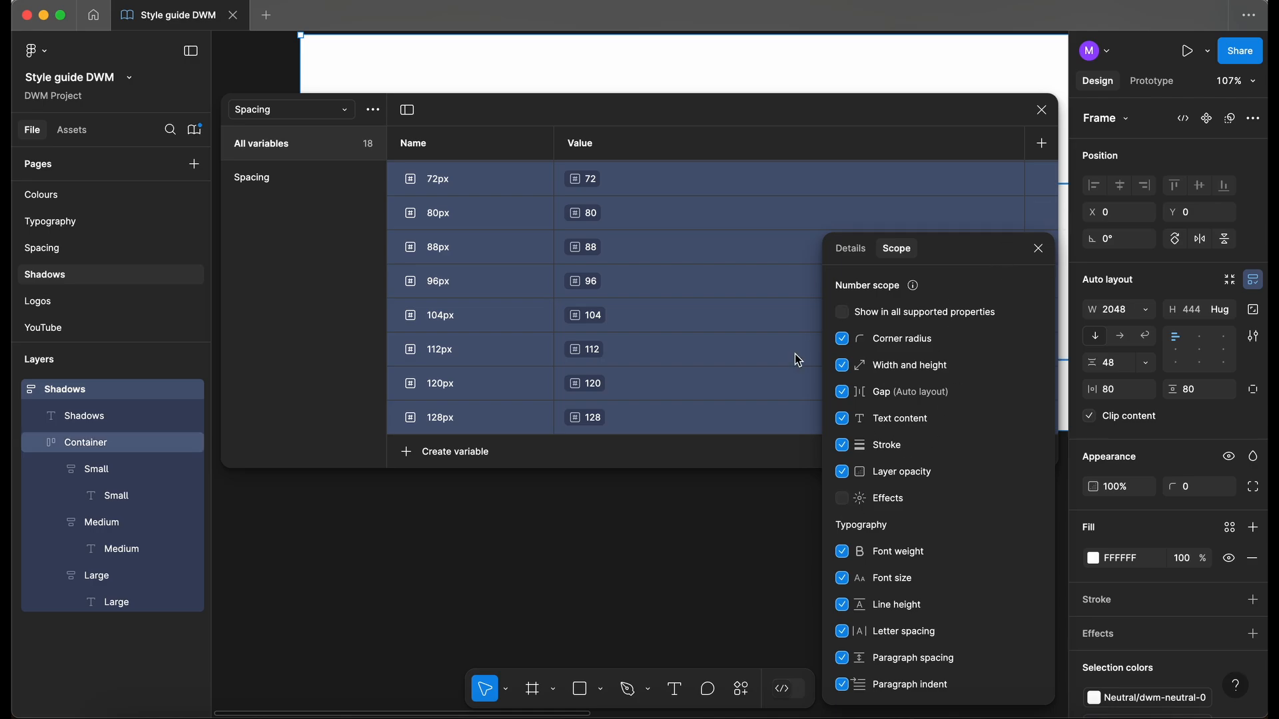
{"action": "left_click", "coordinate": [1038, 249]}
{"action": "key", "text": "Escape"}
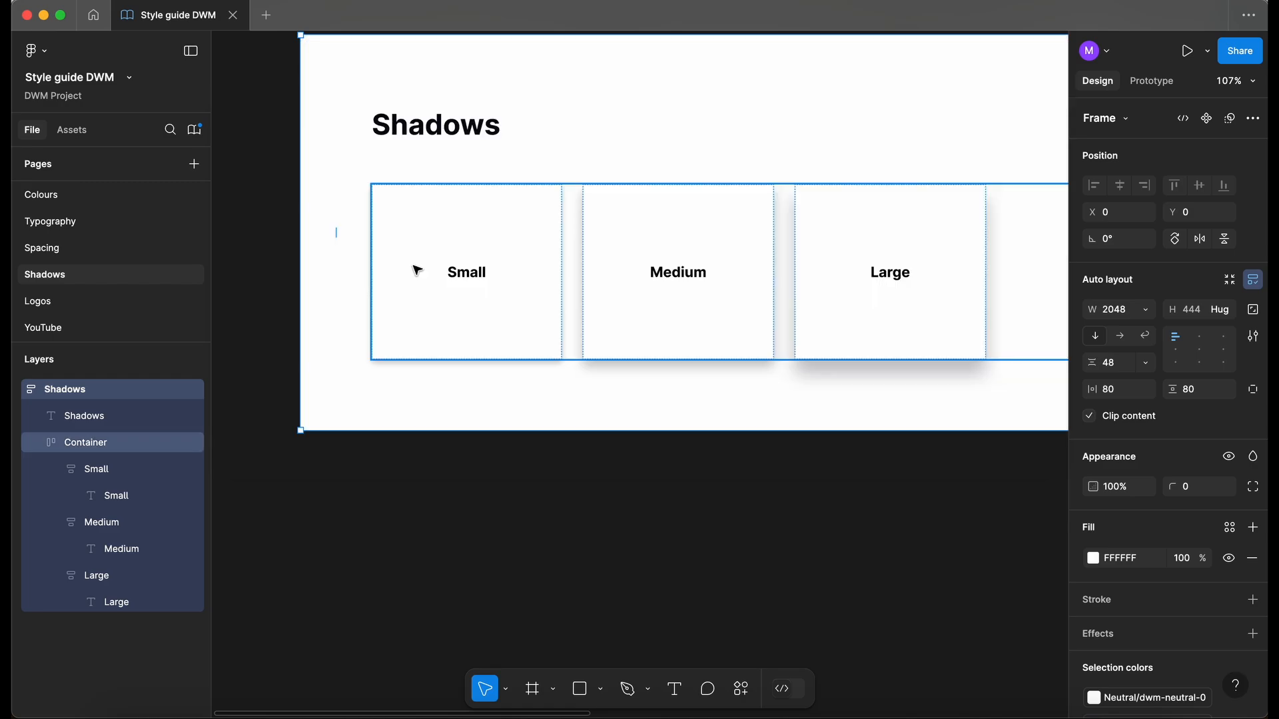
{"action": "left_click", "coordinate": [418, 271]}
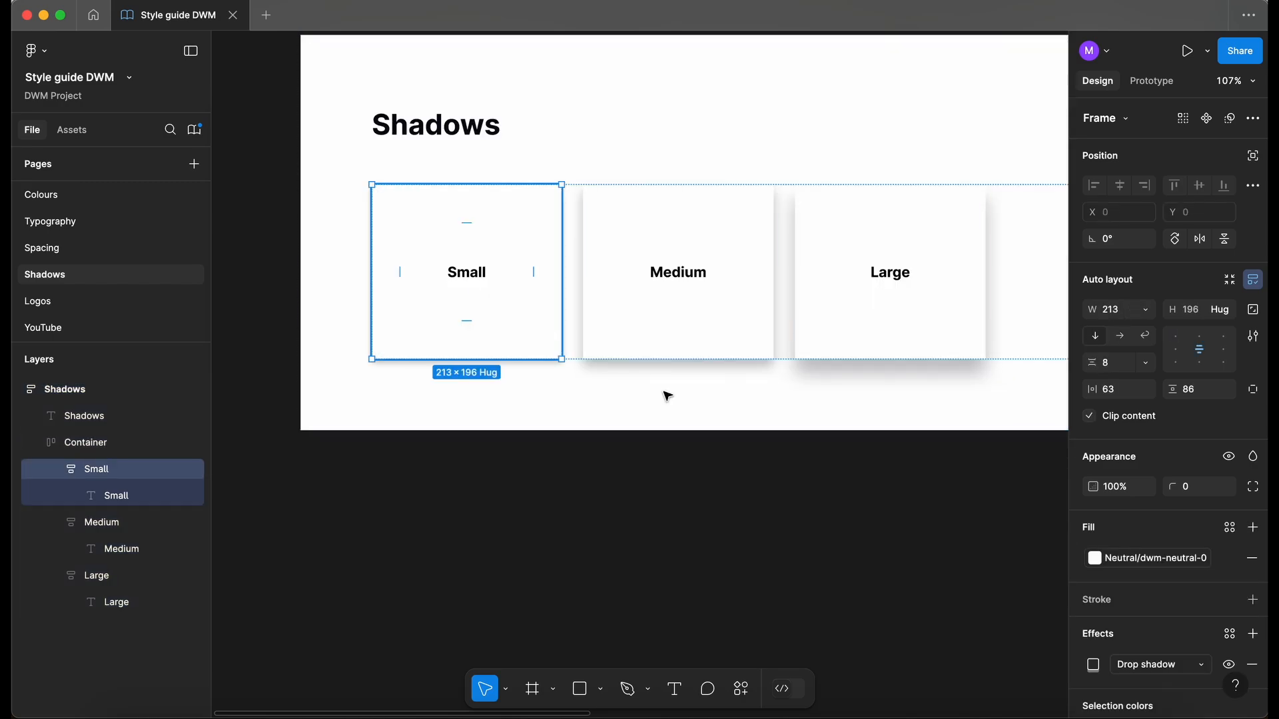
{"action": "left_click", "coordinate": [1092, 667]}
{"action": "left_click_drag", "start_coordinate": [988, 533], "coordinate": [929, 402]}
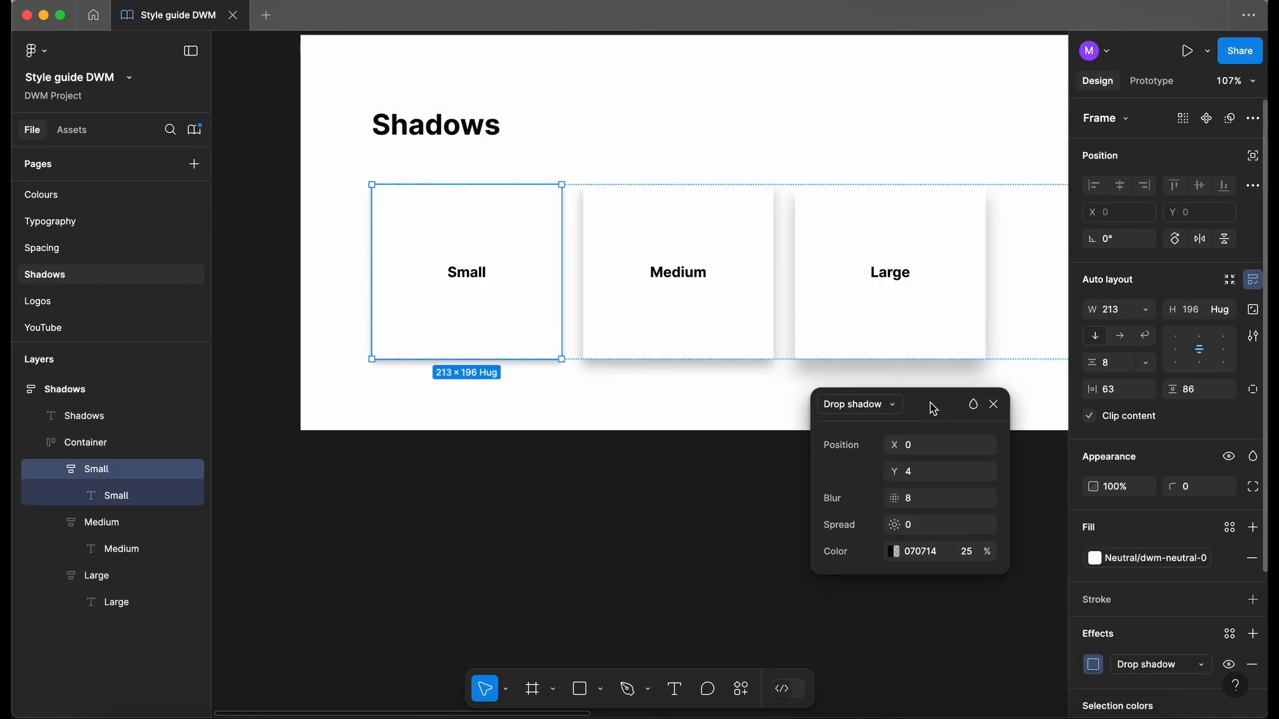
{"action": "left_click", "coordinate": [986, 445]}
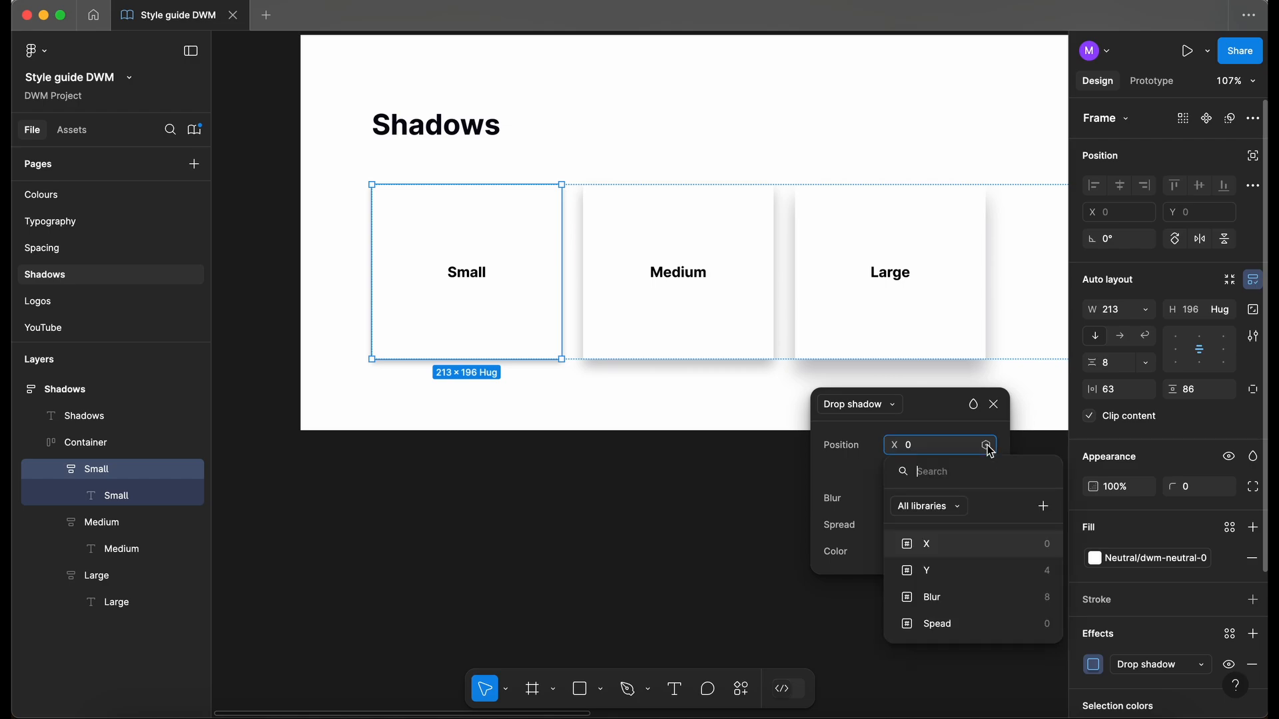
{"action": "left_click", "coordinate": [998, 408]}
{"action": "left_click", "coordinate": [995, 407]}
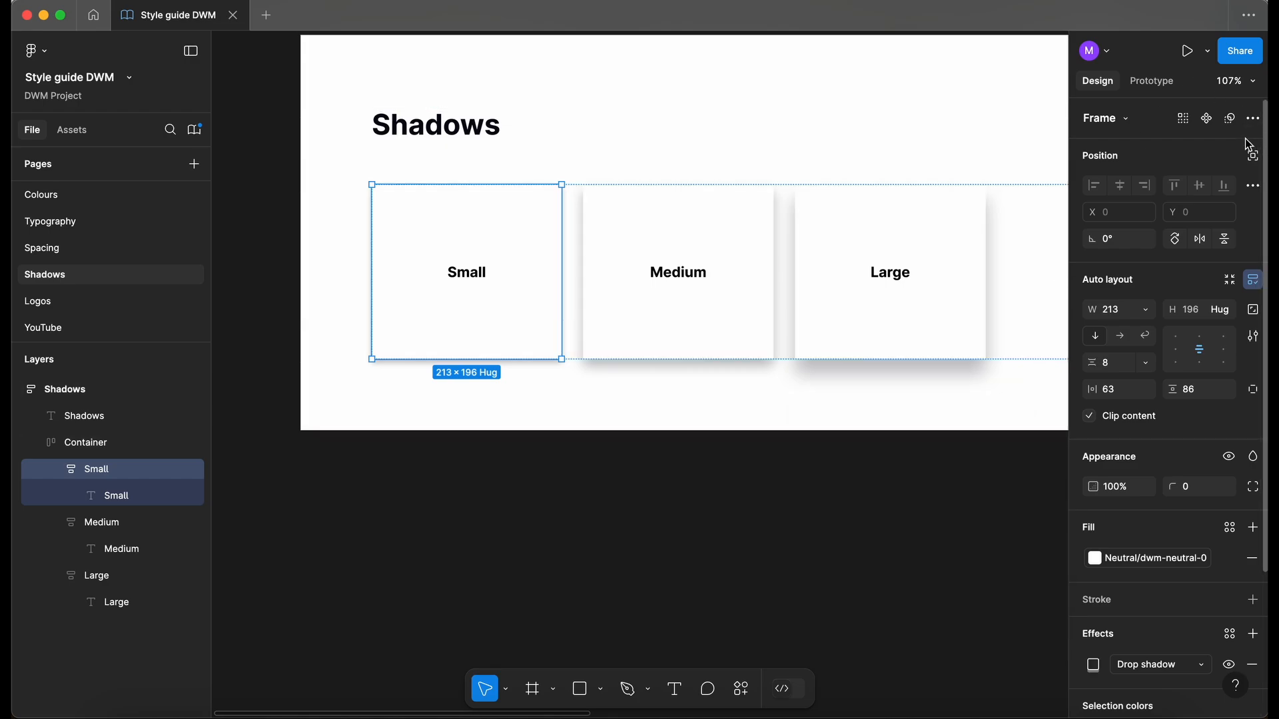
{"action": "left_click", "coordinate": [912, 541]}
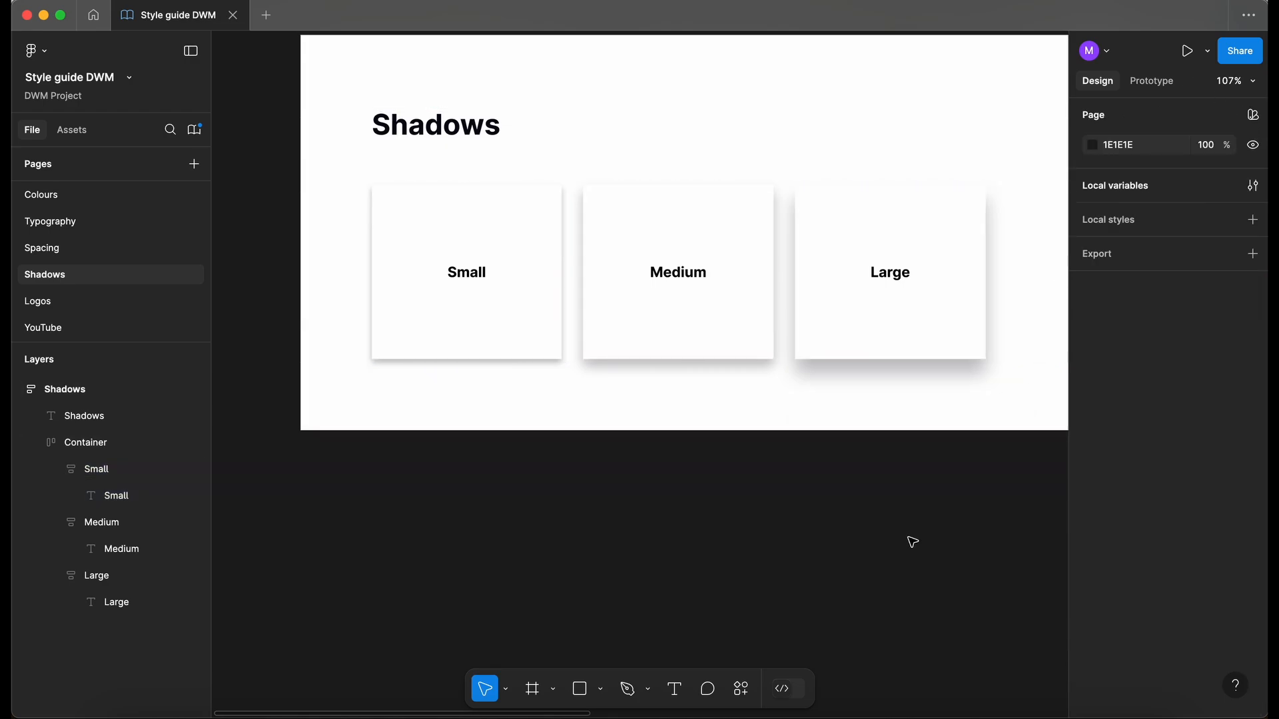
- Select X, Y, Blur, Spread and Color and put them in a new group named Shadows
{"action": "left_click", "coordinate": [1253, 187]}
{"action": "left_click", "coordinate": [315, 112]}
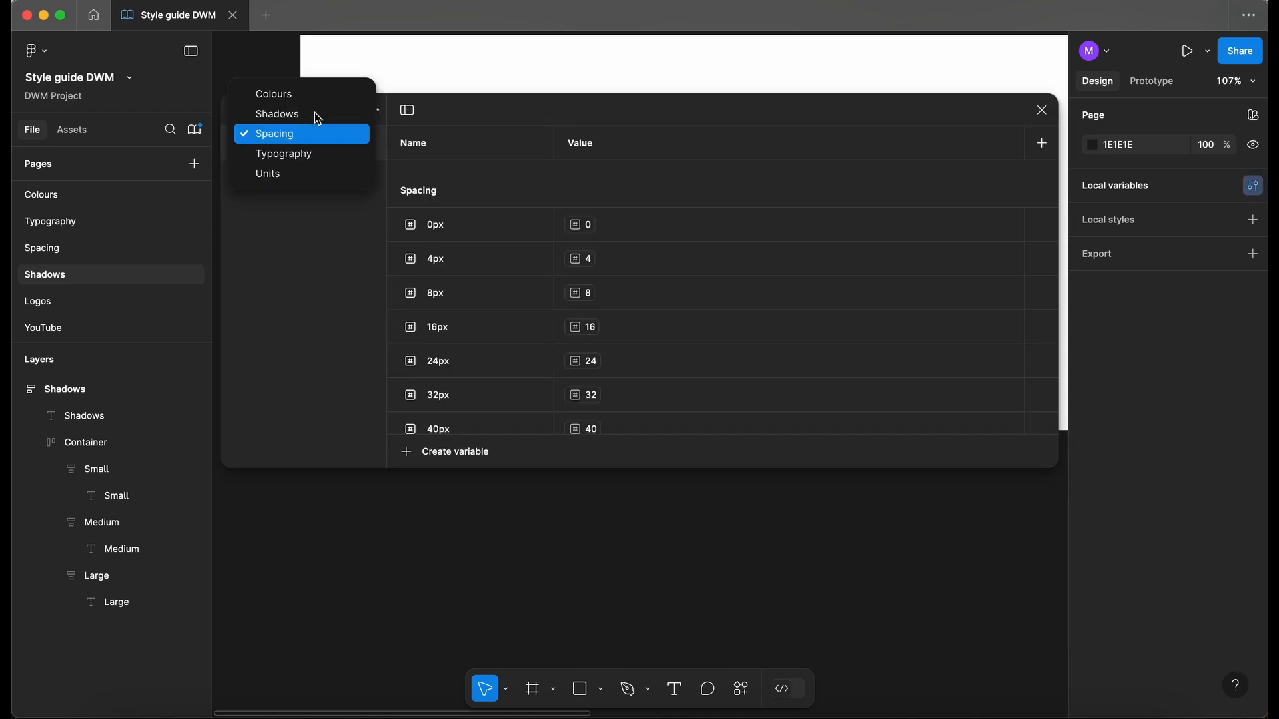
{"action": "left_click", "coordinate": [306, 115]}
{"action": "left_click", "coordinate": [454, 182]}
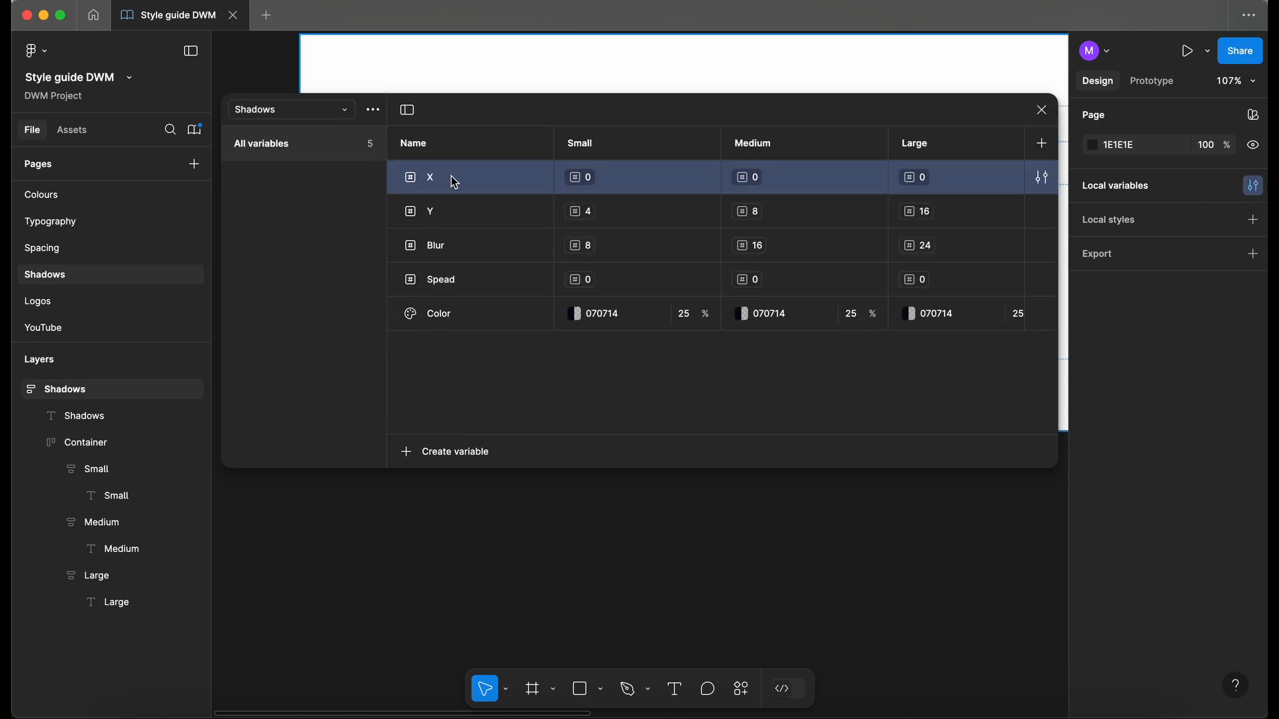
{"action": "left_click", "coordinate": [466, 320], "text": "shift"}
{"action": "right_click", "coordinate": [493, 317]}
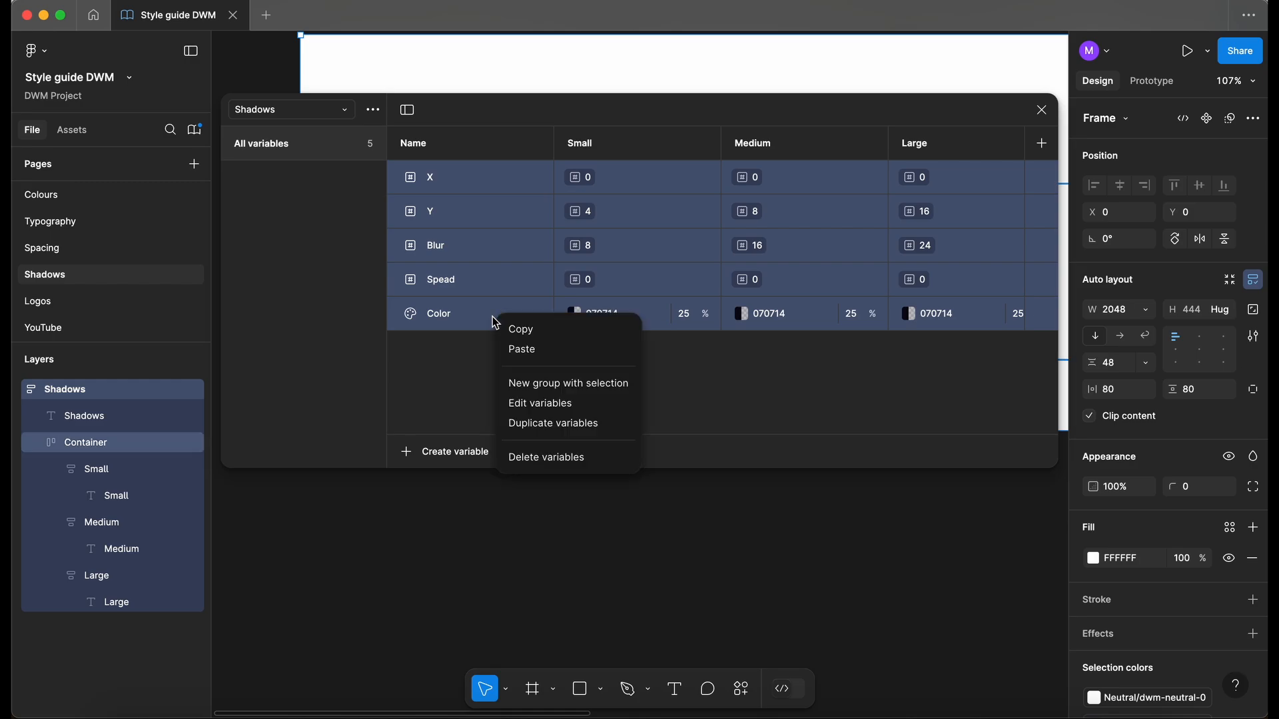
{"action": "left_click", "coordinate": [601, 385]}
{"action": "double_click", "coordinate": [278, 180]}
{"action": "type", "text": "Shadows"}
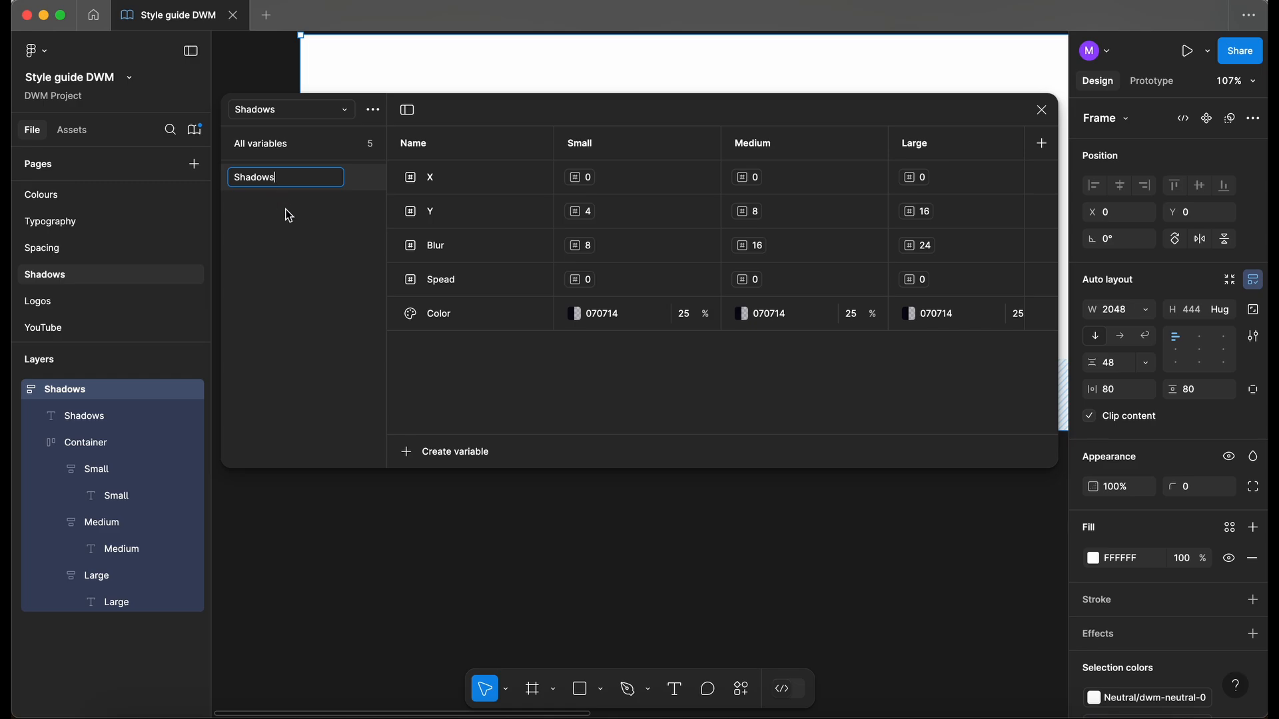
{"action": "key", "text": "Return"}
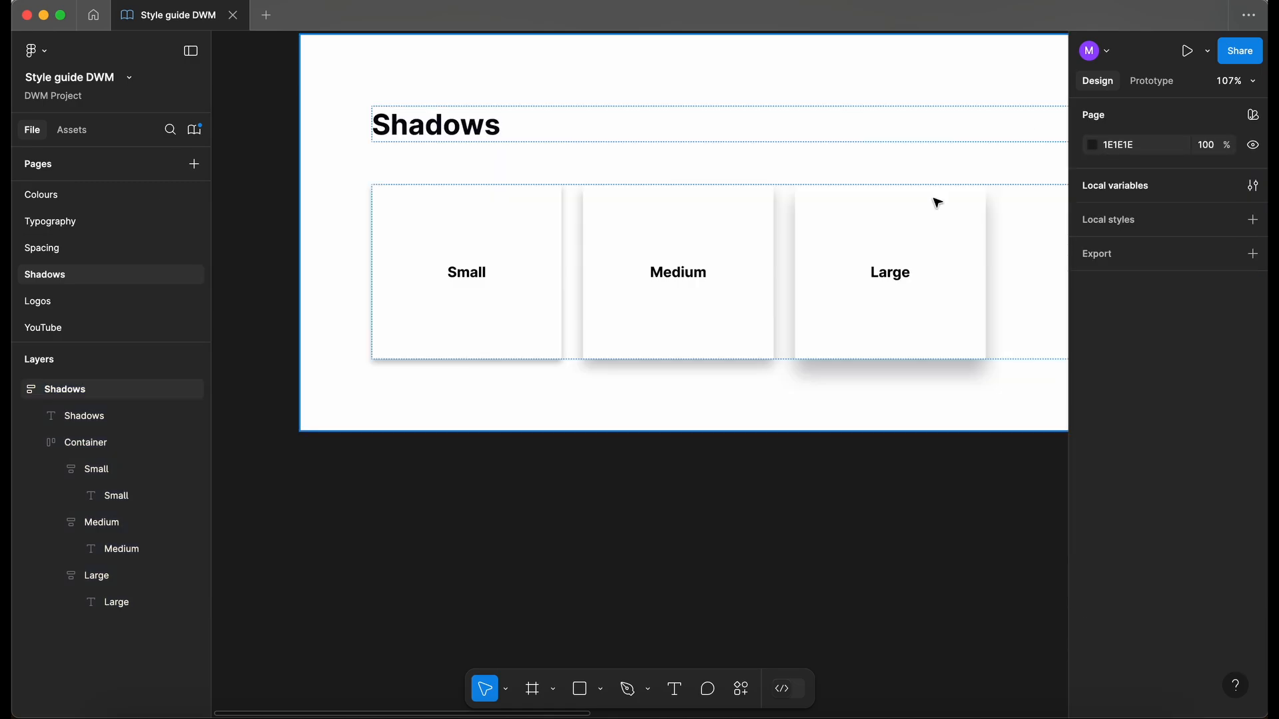
- Bind the Small card's shadow X, Y, Blur and Spread to the Shadows variables
{"action": "left_click", "coordinate": [1041, 110]}
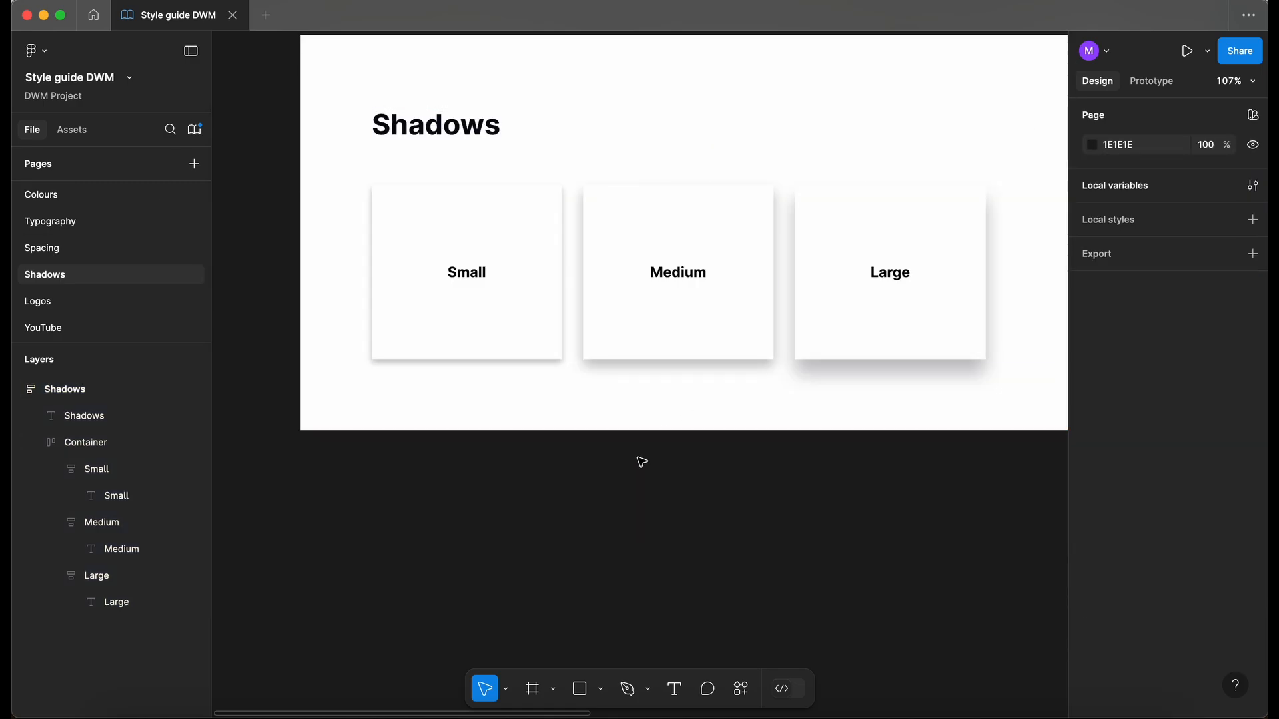
{"action": "double_click", "coordinate": [479, 285]}
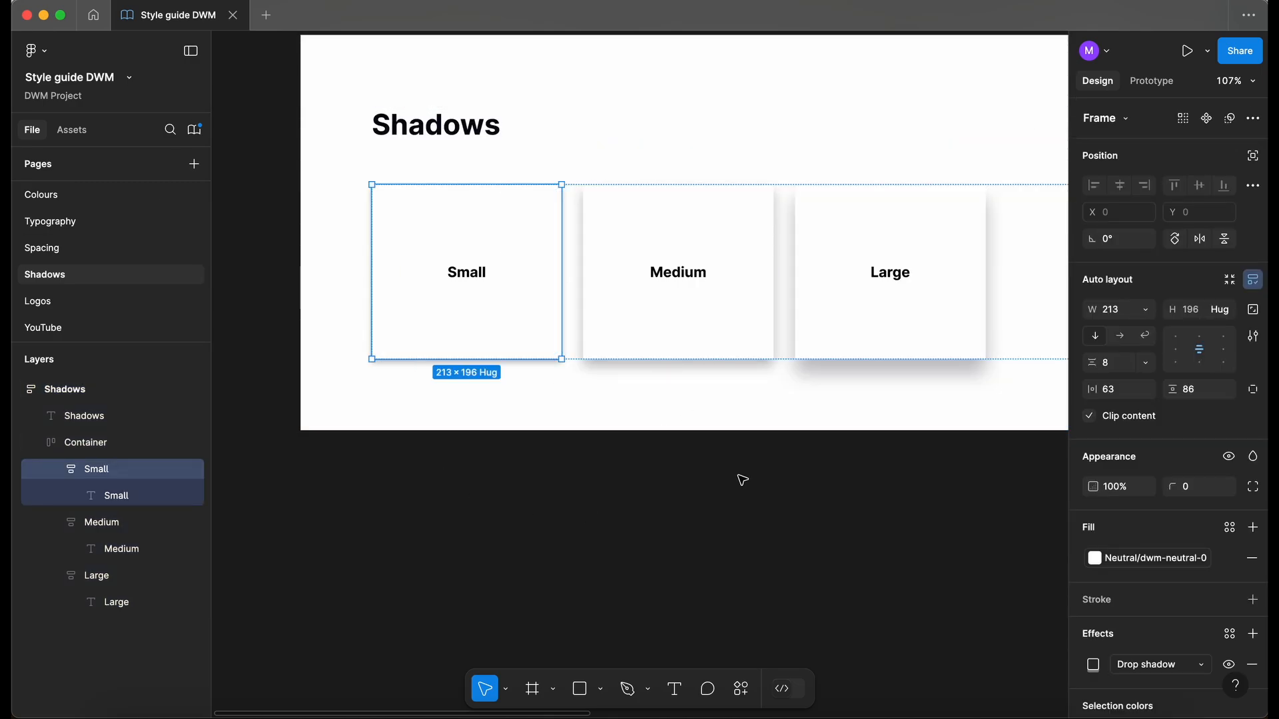
{"action": "left_click", "coordinate": [1090, 665]}
{"action": "left_click_drag", "start_coordinate": [986, 538], "coordinate": [909, 338]}
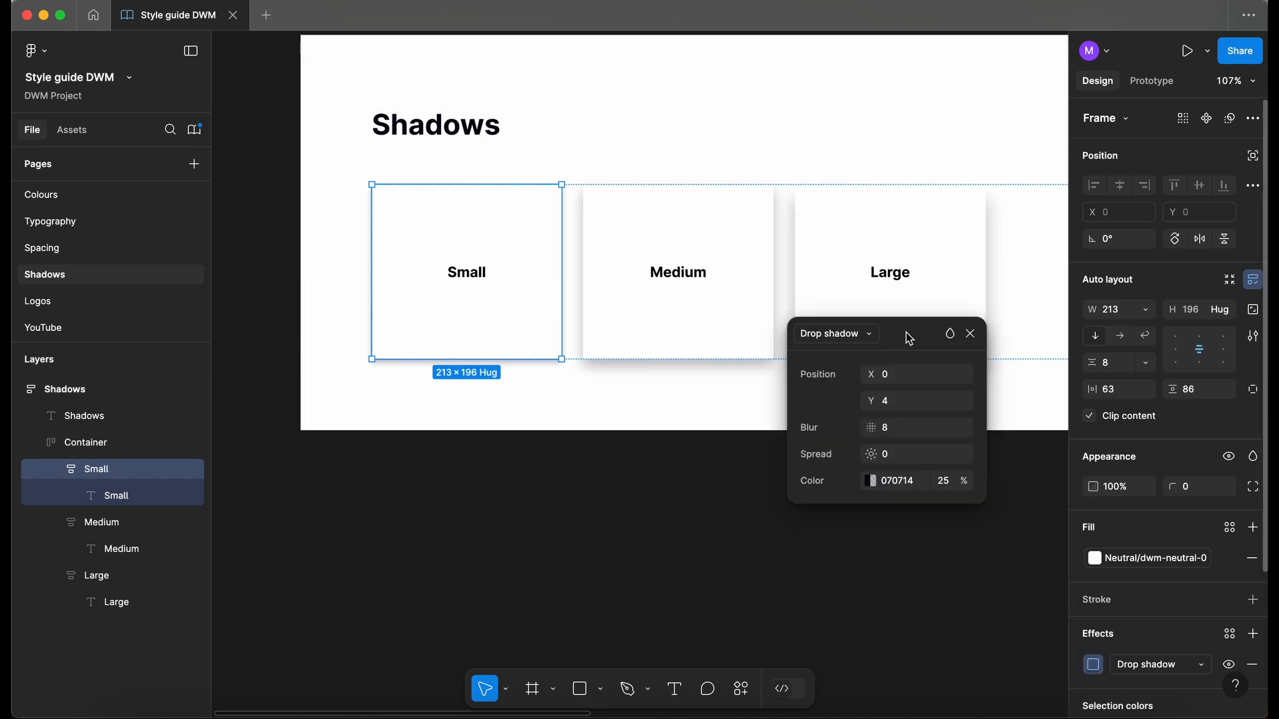
{"action": "left_click", "coordinate": [963, 375]}
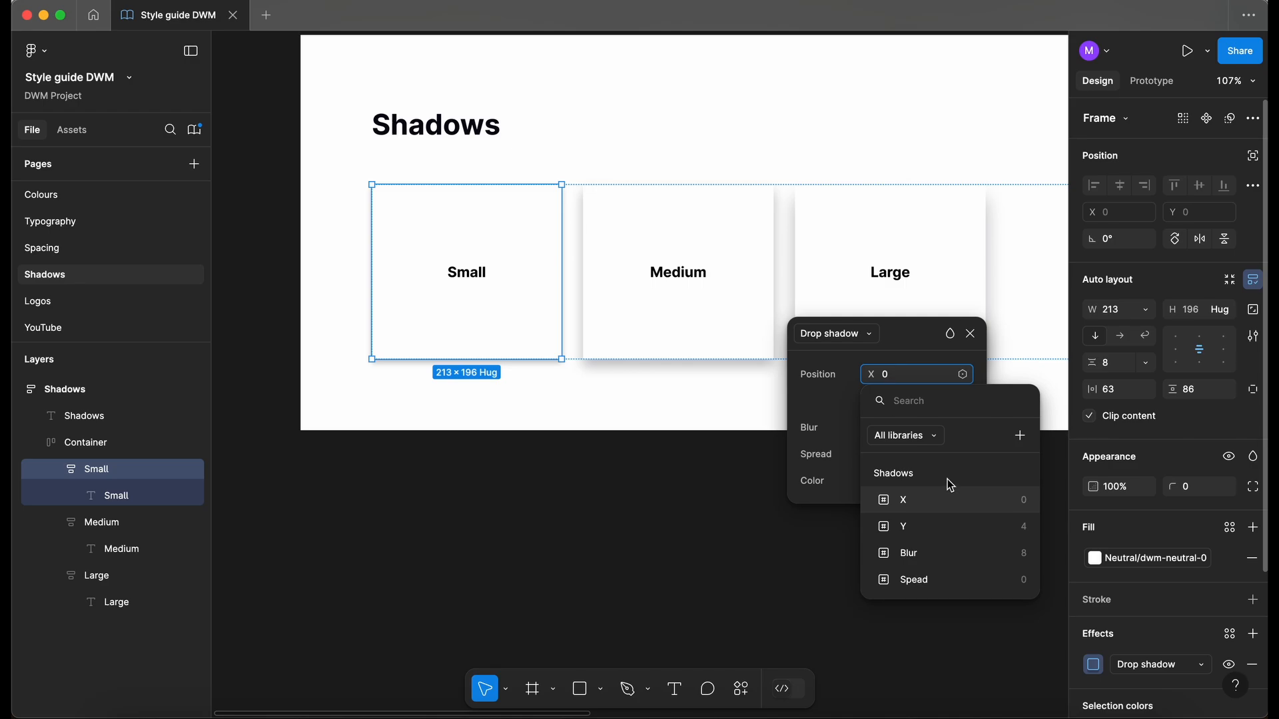
{"action": "left_click", "coordinate": [918, 501]}
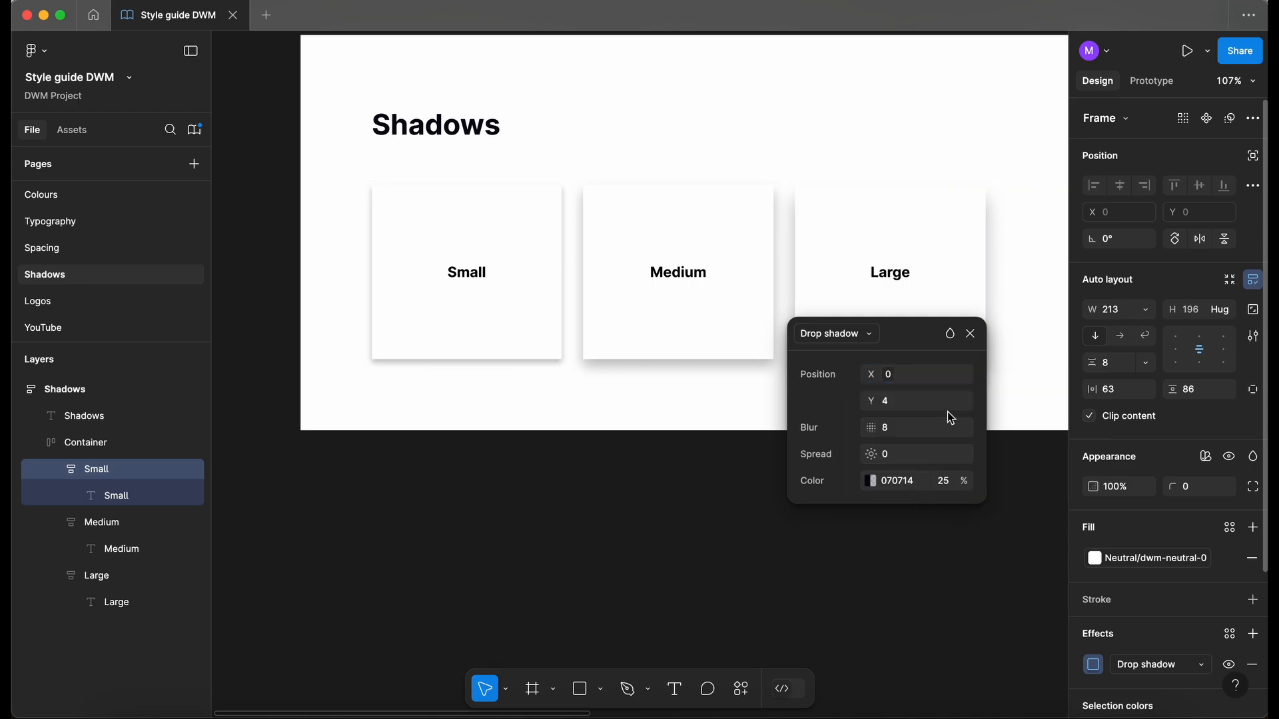
{"action": "left_click", "coordinate": [963, 402]}
{"action": "left_click", "coordinate": [933, 550]}
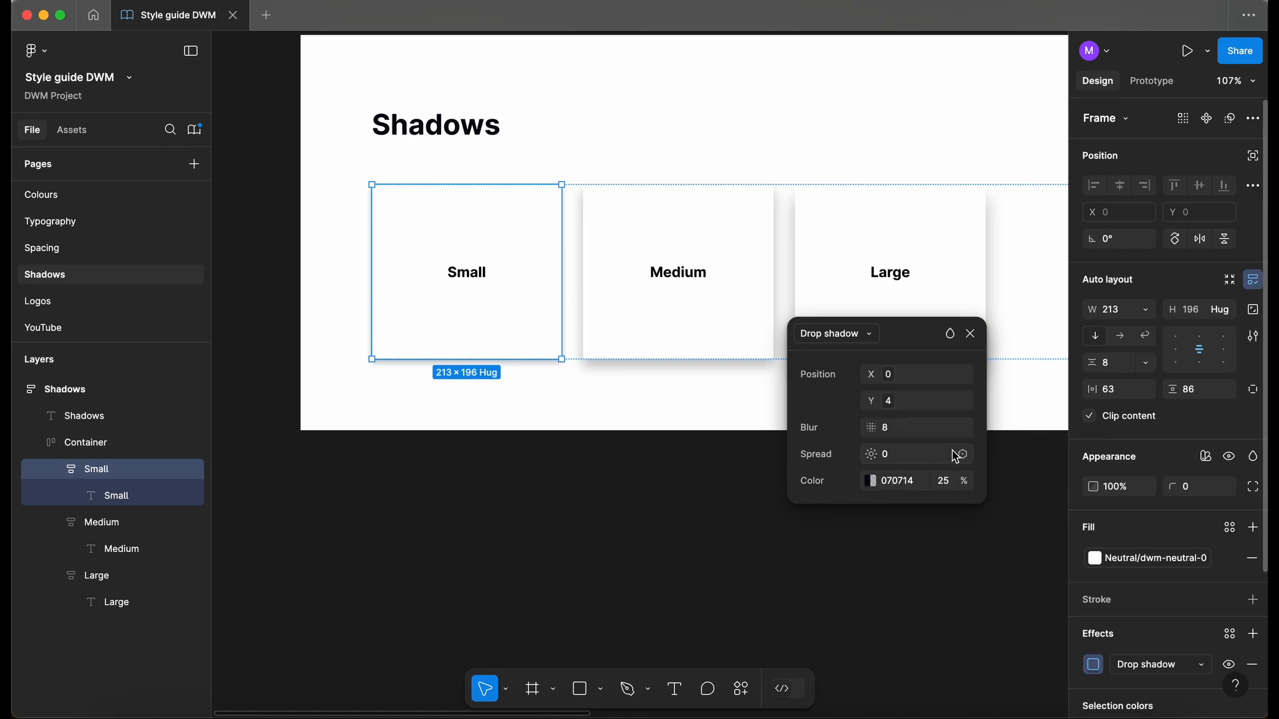
{"action": "left_click", "coordinate": [963, 429]}
{"action": "left_click", "coordinate": [963, 605]}
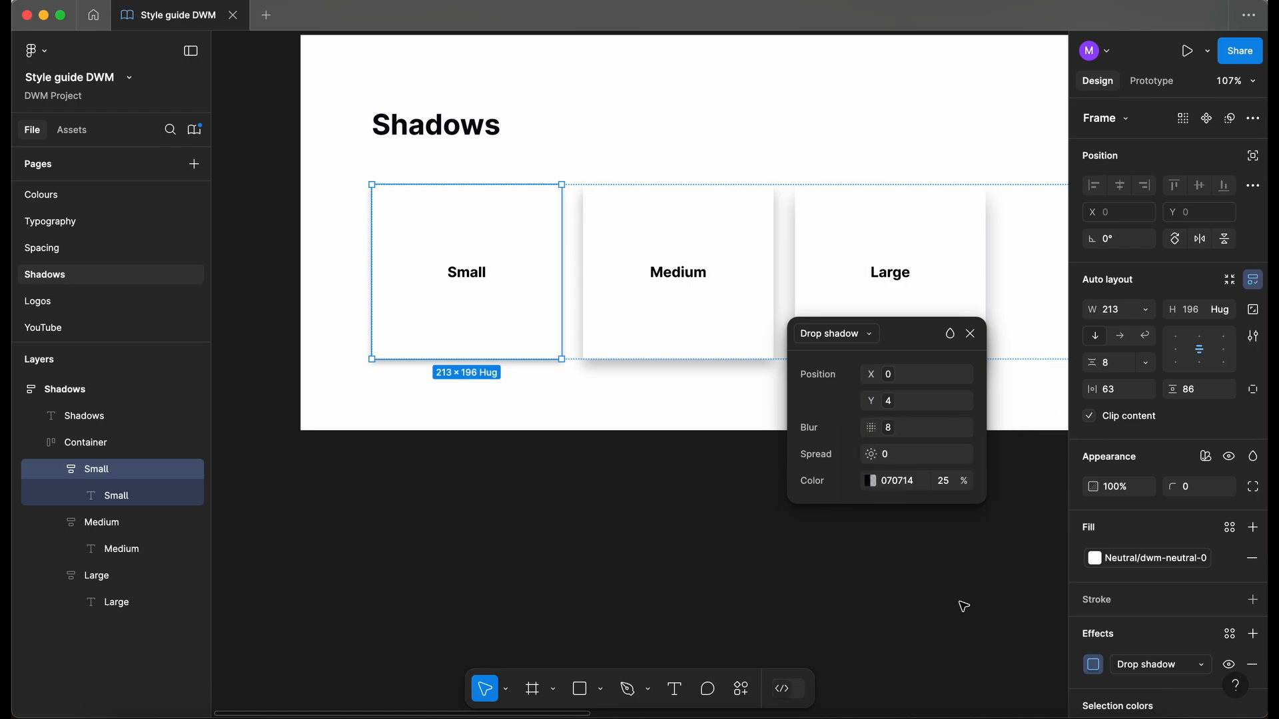
{"action": "left_click", "coordinate": [964, 455]}
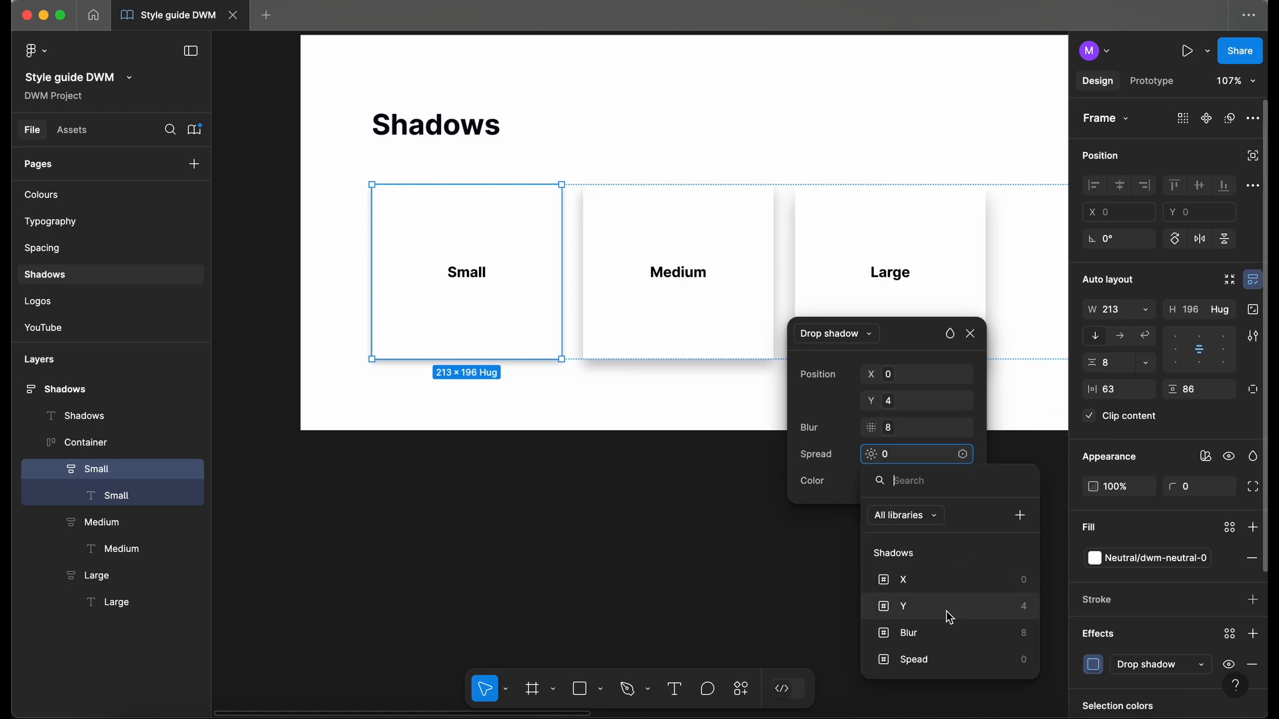
{"action": "left_click", "coordinate": [936, 658]}
- Set the shadow colour to the library's Shadows/Color variable and close the shadow settings
{"action": "left_click", "coordinate": [869, 481]}
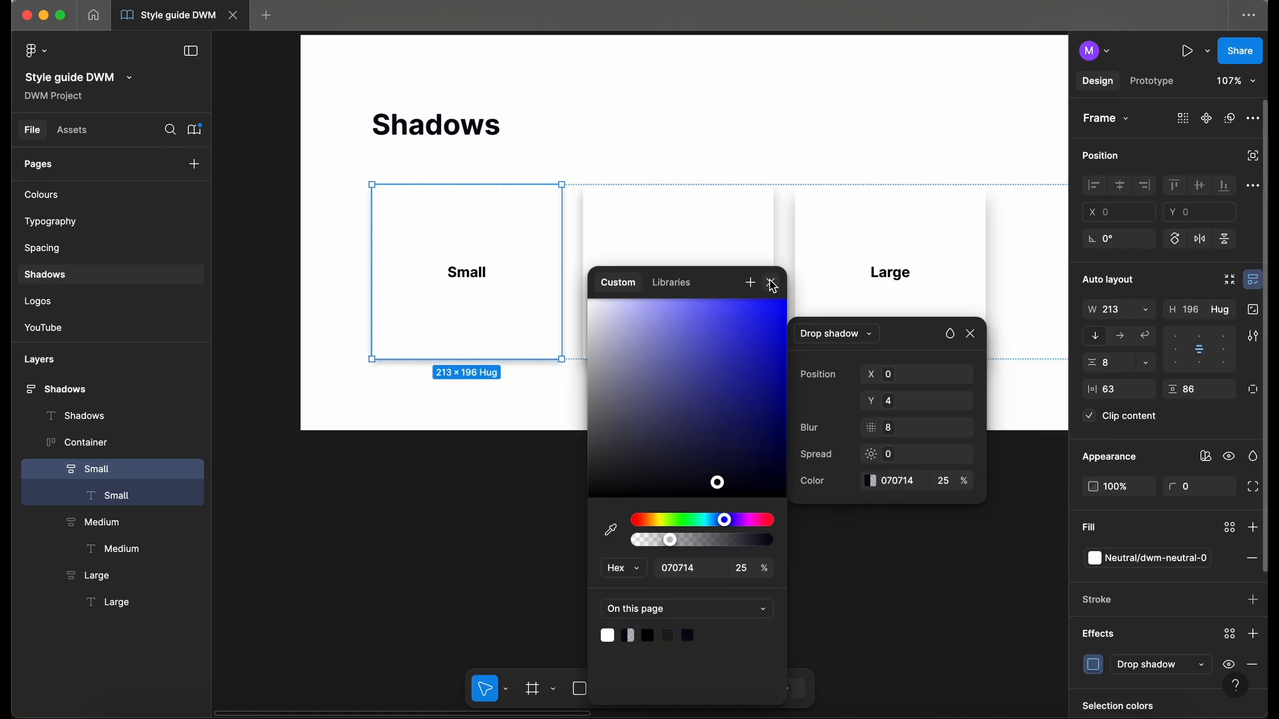
{"action": "left_click", "coordinate": [771, 284]}
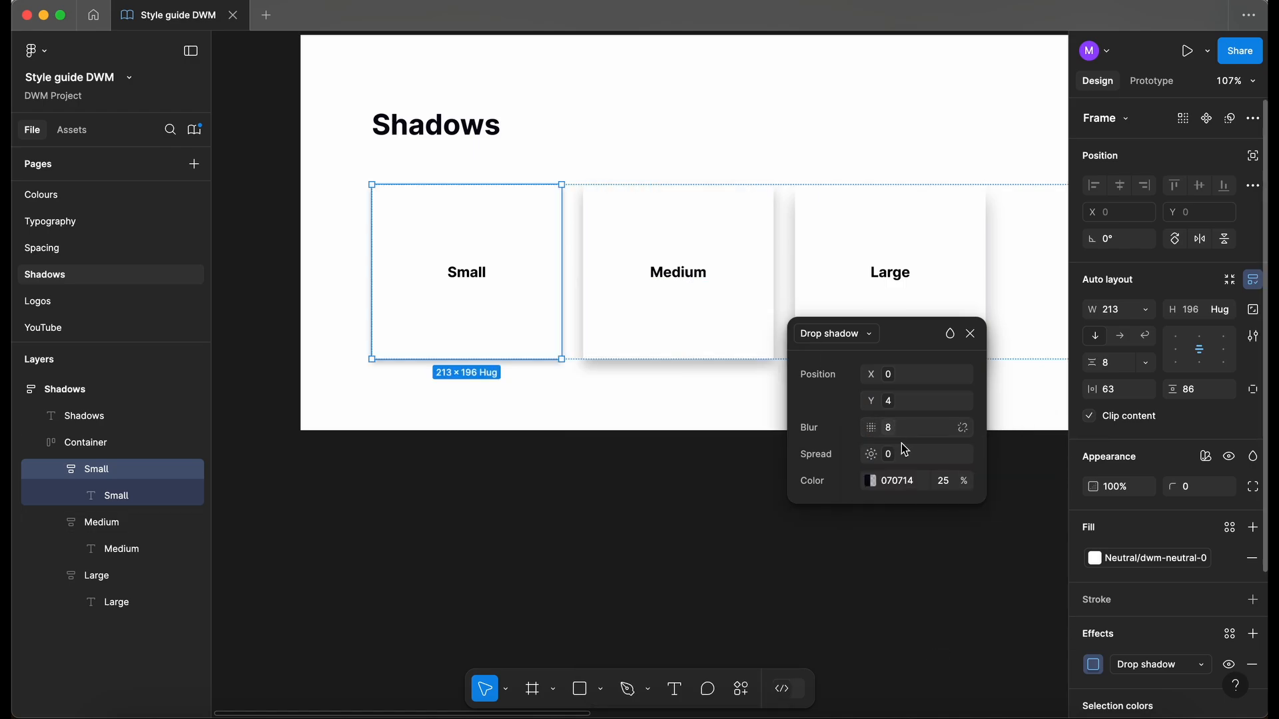
{"action": "left_click", "coordinate": [870, 481]}
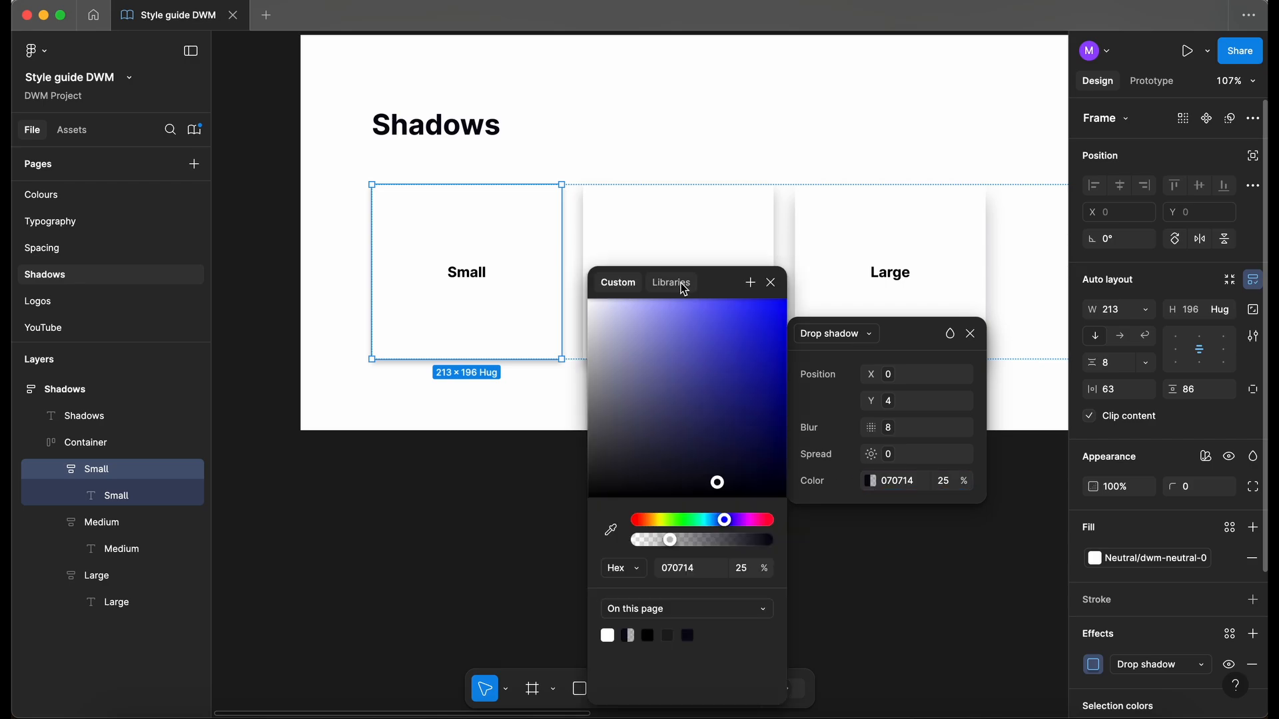
{"action": "left_click", "coordinate": [684, 290]}
{"action": "scroll", "coordinate": [728, 537], "scroll_direction": "down", "scroll_amount": 10}
{"action": "scroll", "coordinate": [729, 534], "scroll_direction": "down", "scroll_amount": 8}
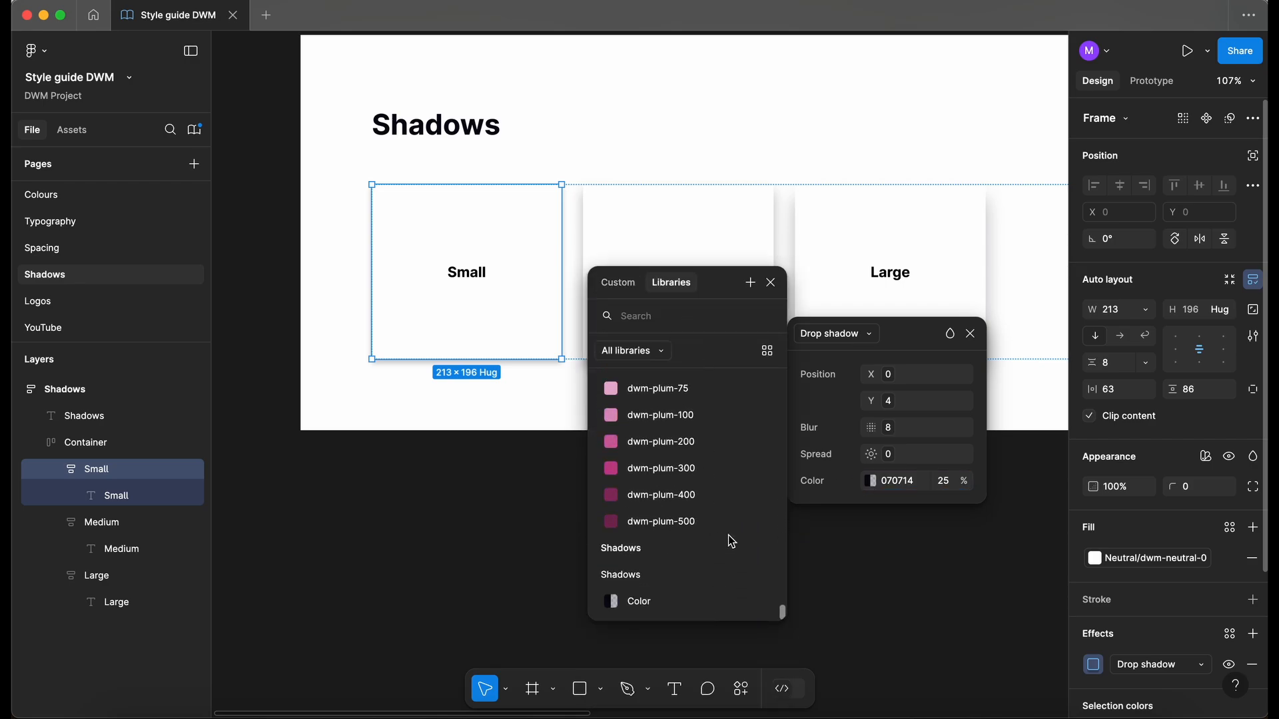
{"action": "left_click", "coordinate": [648, 603]}
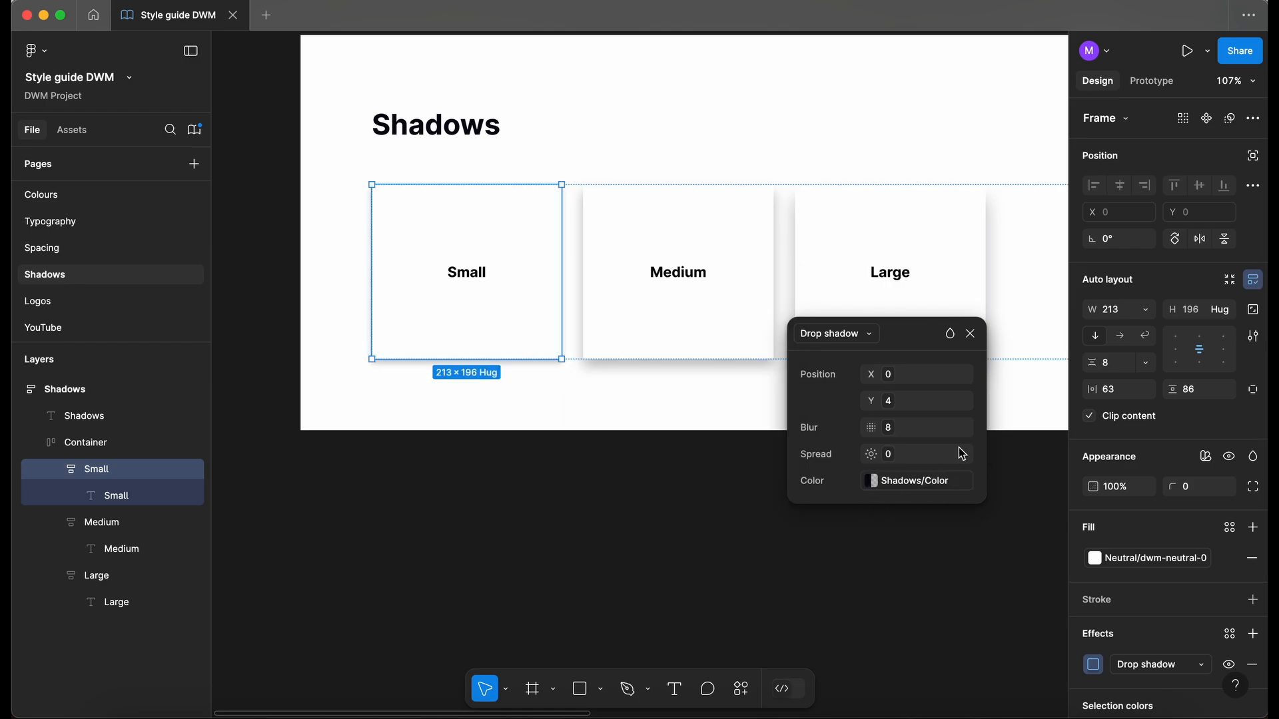
{"action": "left_click", "coordinate": [970, 334]}
- Delete the Medium and Large cards from the container
{"action": "scroll", "coordinate": [605, 571], "scroll_direction": "down", "scroll_amount": 1}
{"action": "scroll", "coordinate": [605, 571], "scroll_direction": "up", "scroll_amount": 2}
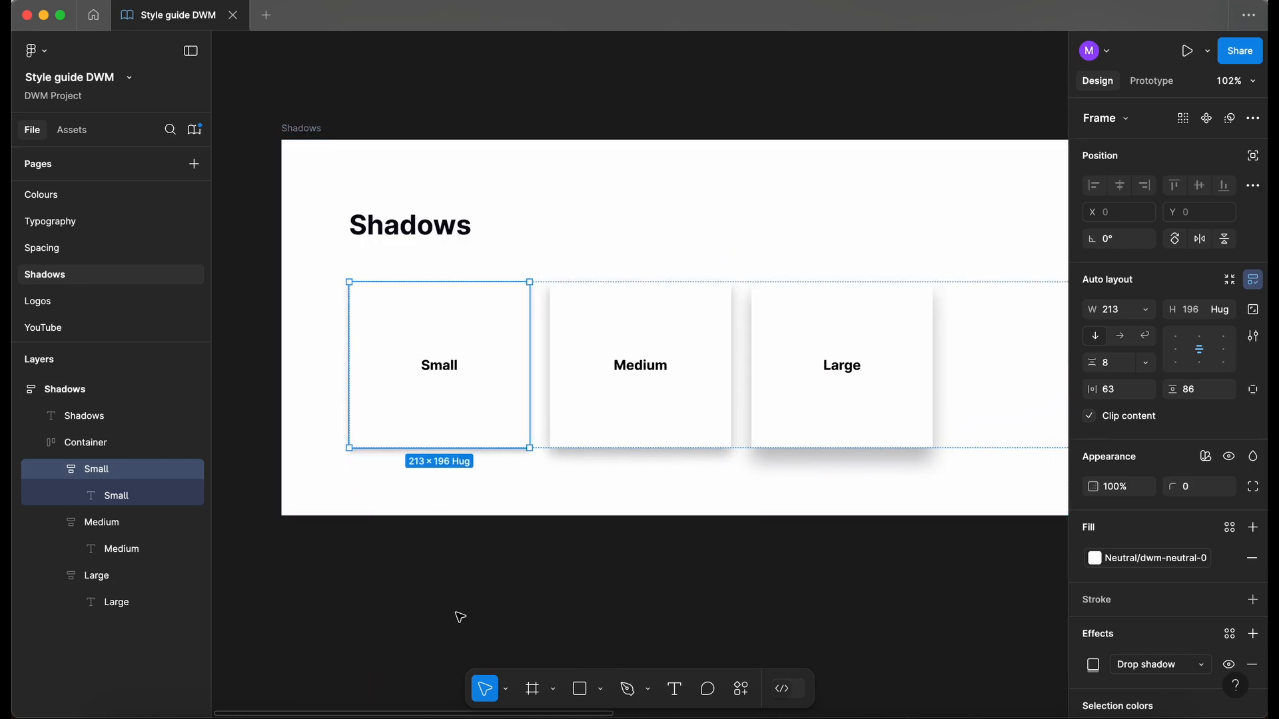
{"action": "scroll", "coordinate": [523, 571], "scroll_direction": "down", "scroll_amount": 1}
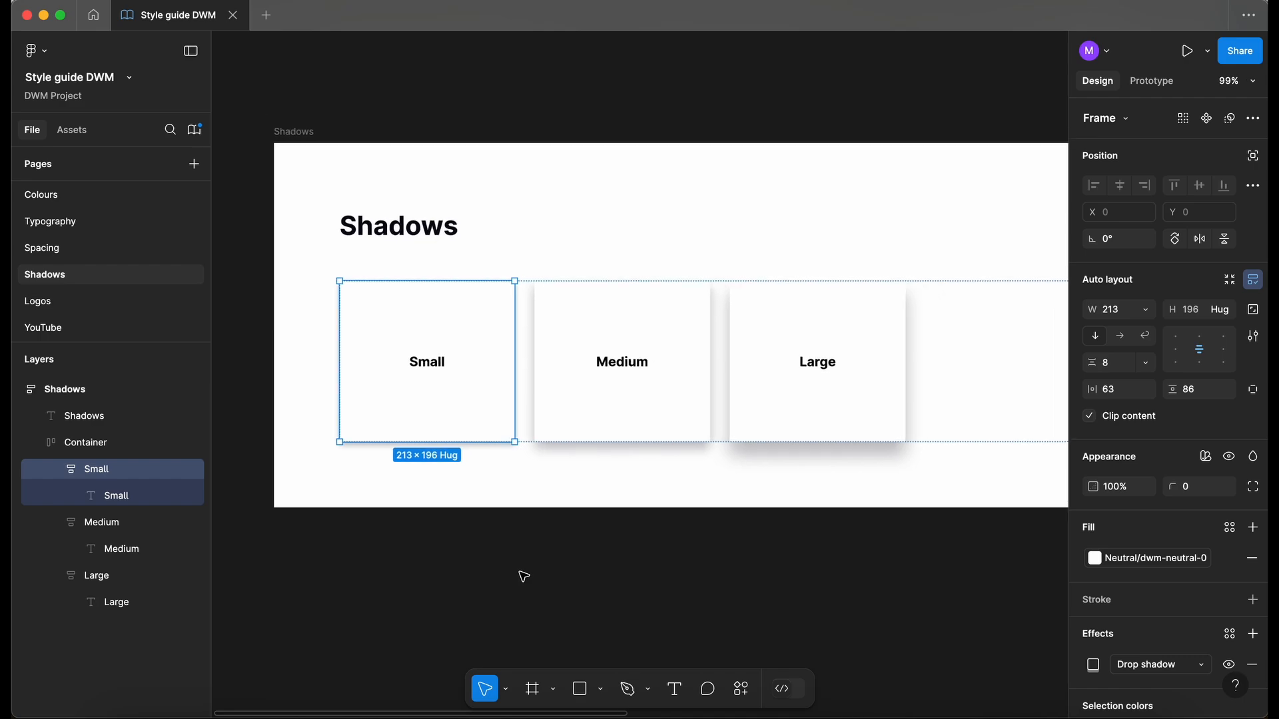
{"action": "scroll", "coordinate": [523, 577], "scroll_direction": "right", "scroll_amount": 1}
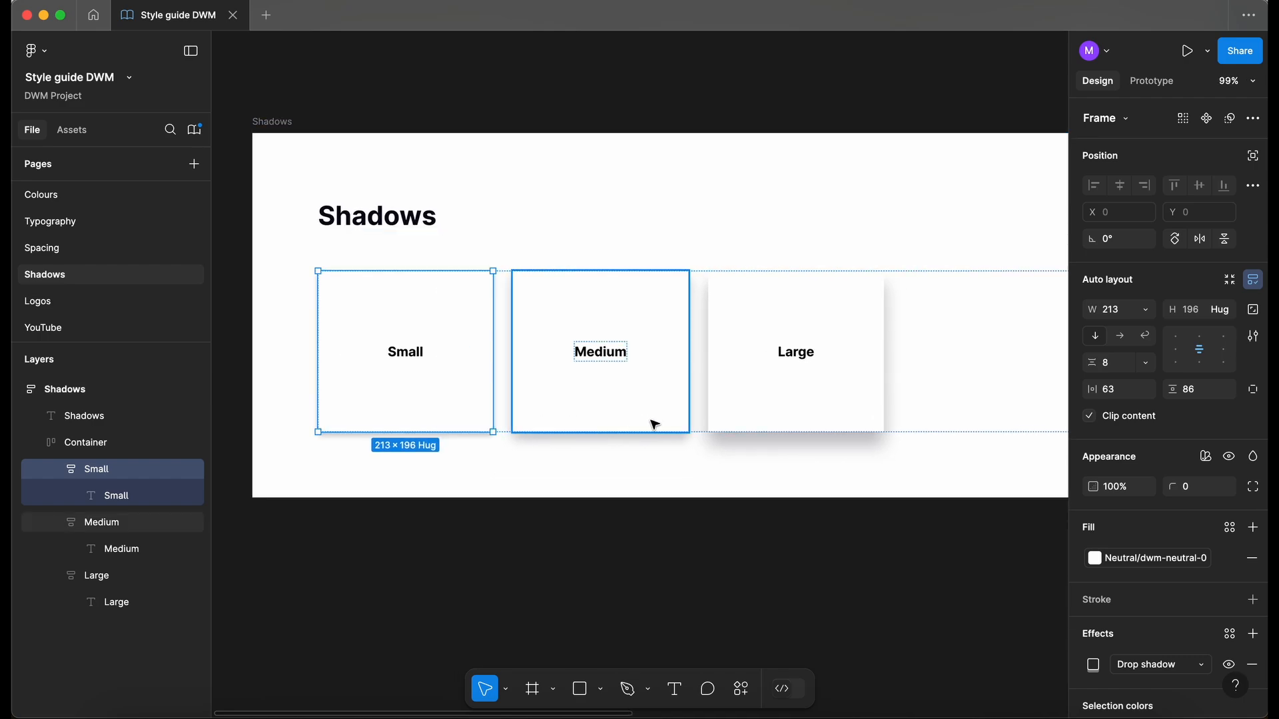
{"action": "left_click", "coordinate": [664, 403]}
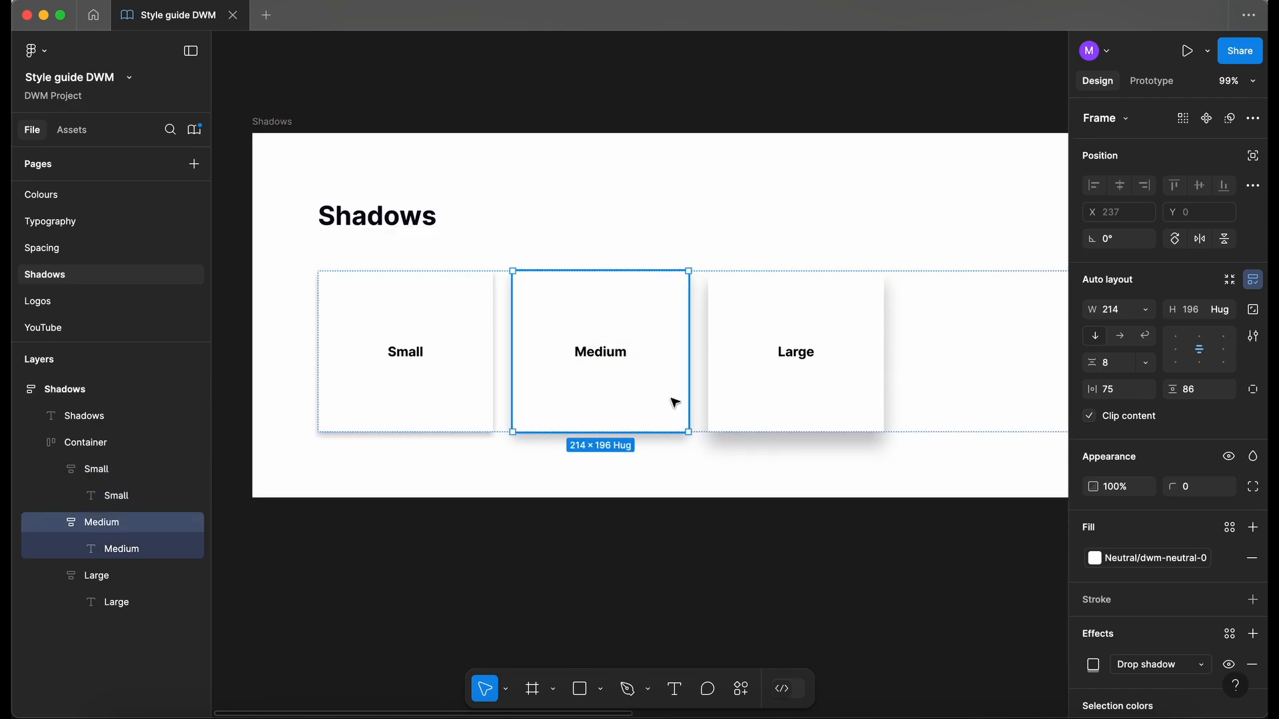
{"action": "left_click", "coordinate": [799, 390], "text": "shift"}
{"action": "key", "text": "Delete"}
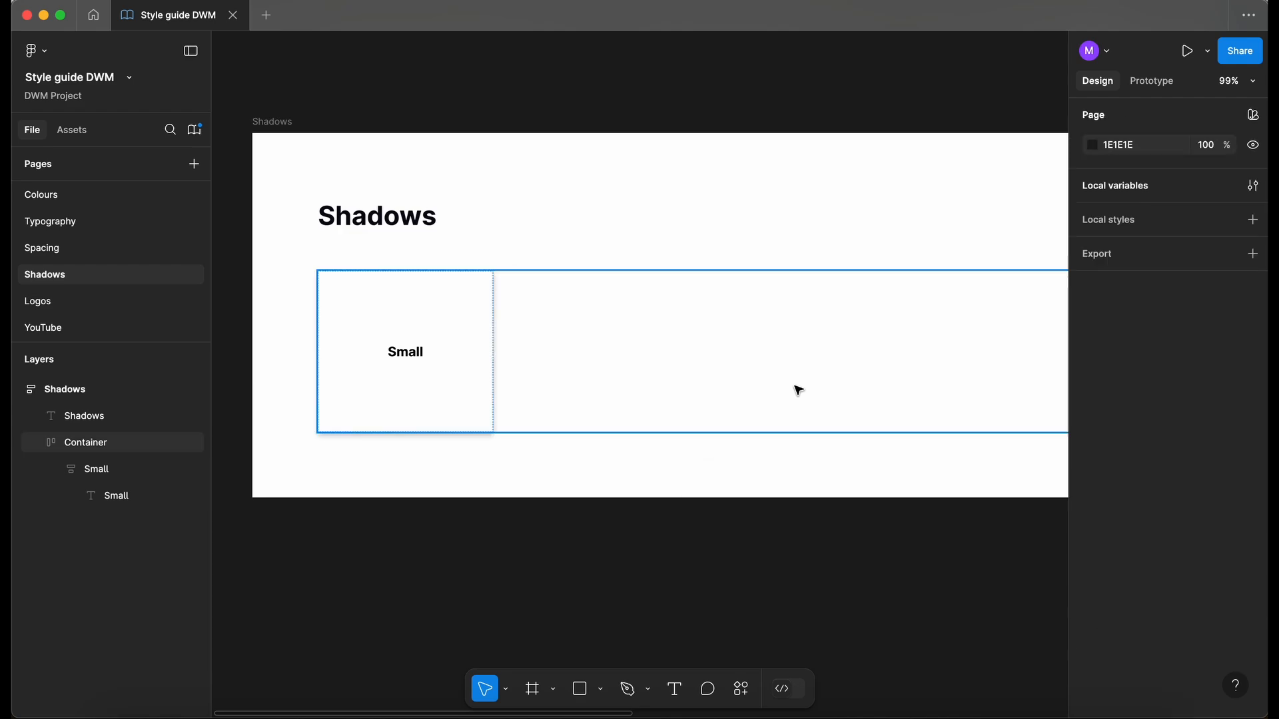
- Duplicate the Small card and start renaming the copy's layer to Medium
{"action": "left_click", "coordinate": [443, 394]}
{"action": "left_click", "coordinate": [445, 395]}
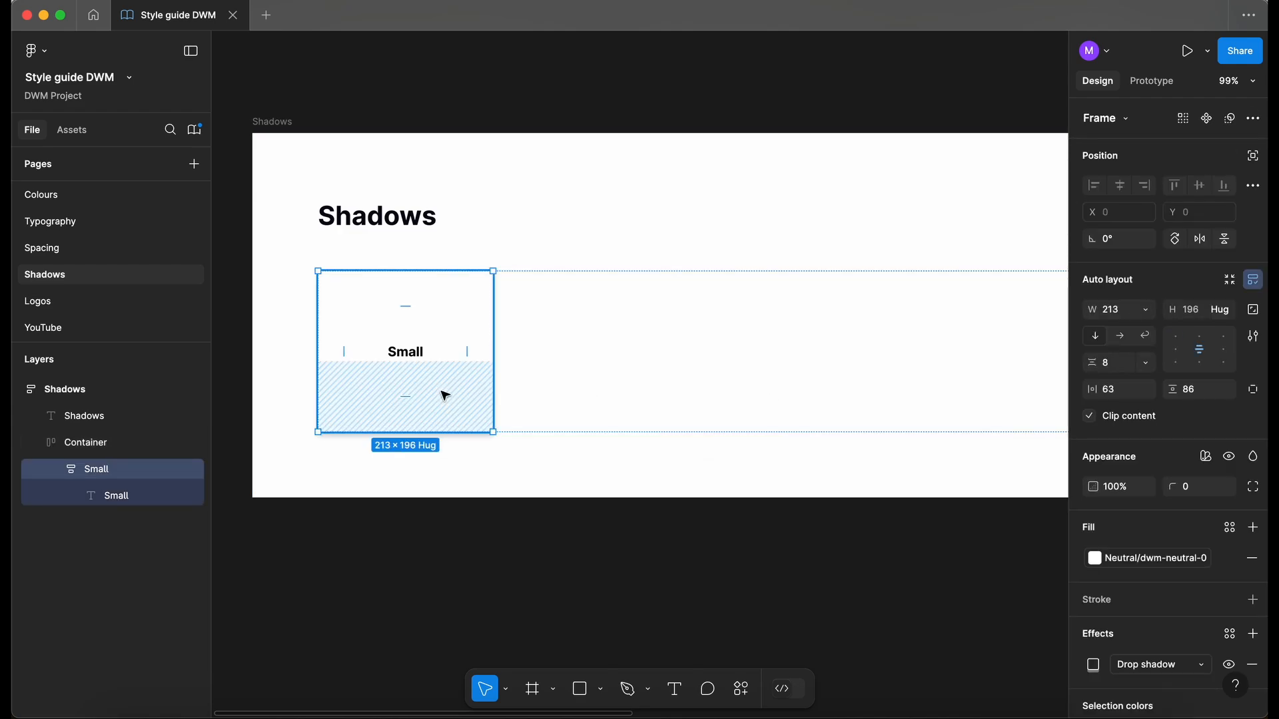
{"action": "key", "text": "ctrl+d"}
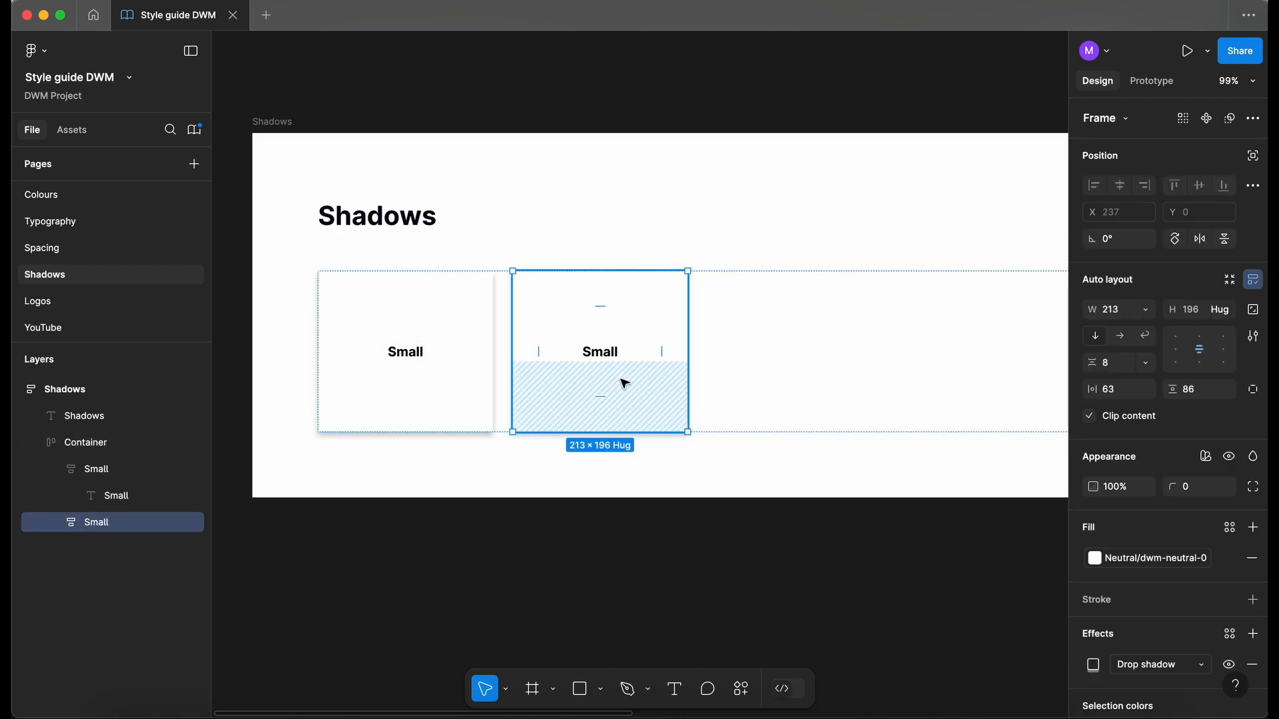
{"action": "left_click", "coordinate": [602, 351]}
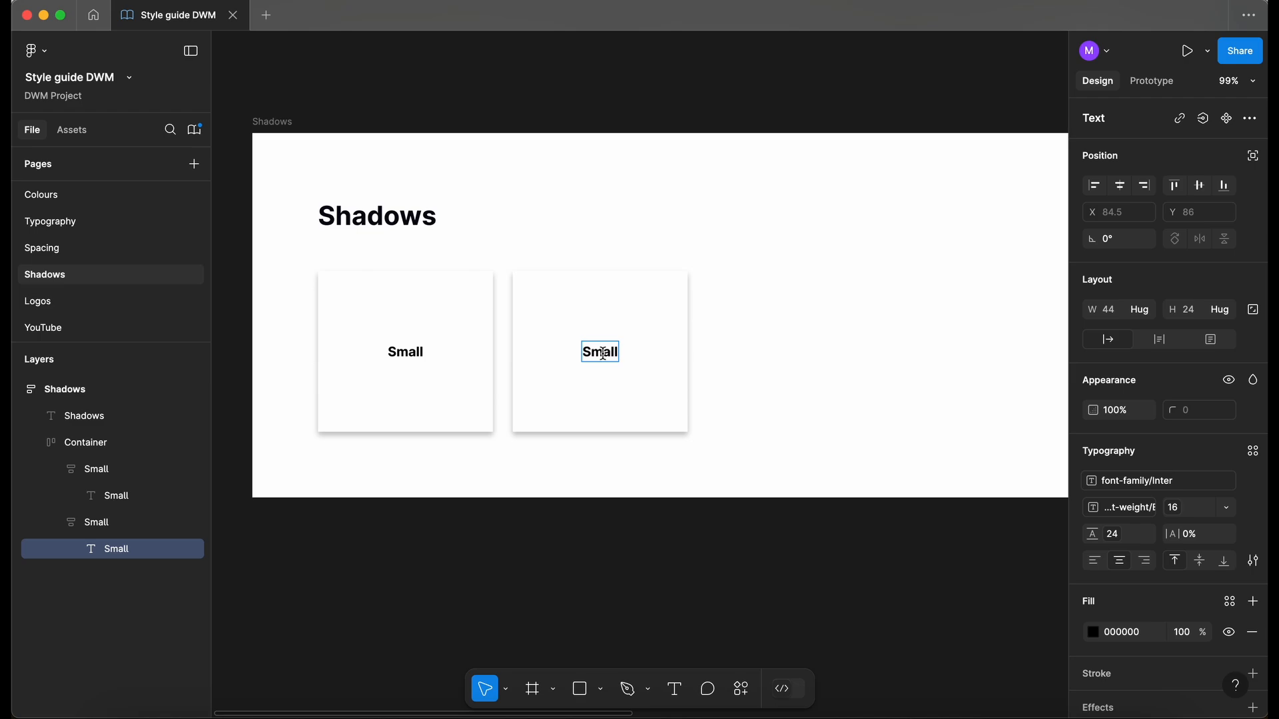
{"action": "double_click", "coordinate": [103, 524]}
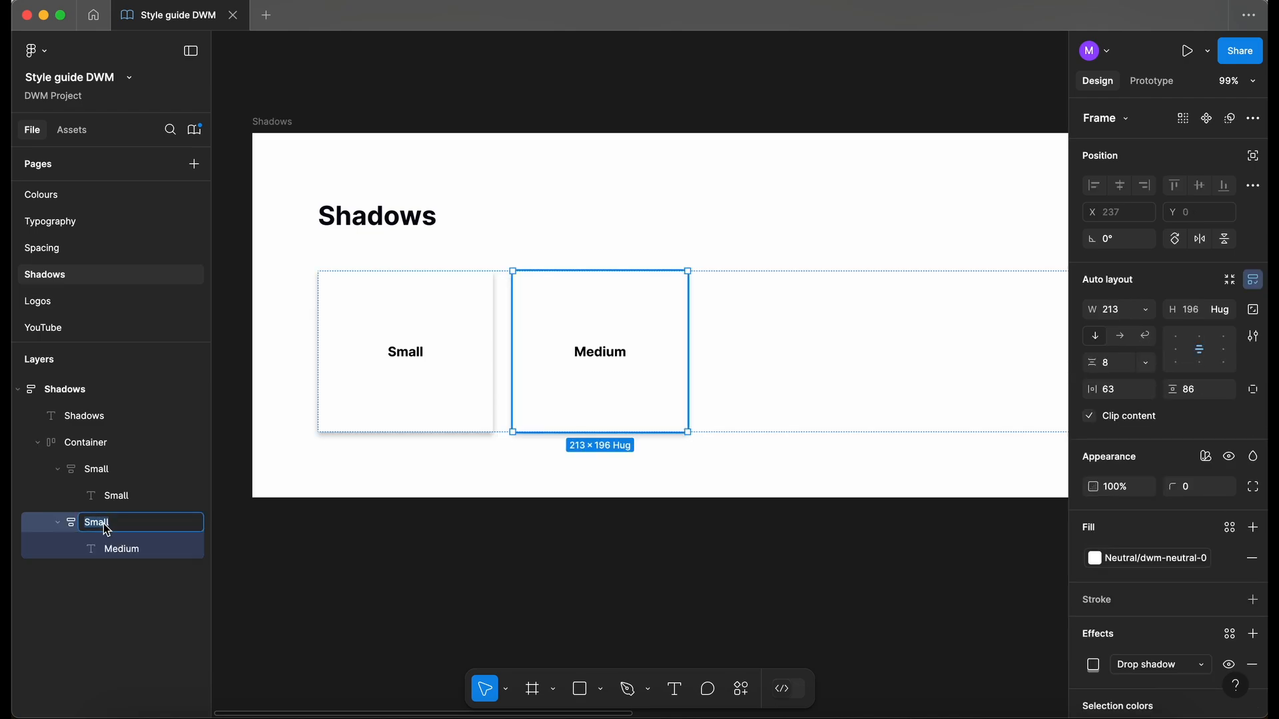
{"action": "type", "text": "Md"}
- Apply the Shadows variable mode to the Medium card and set it to Medium
{"action": "left_click", "coordinate": [429, 400]}
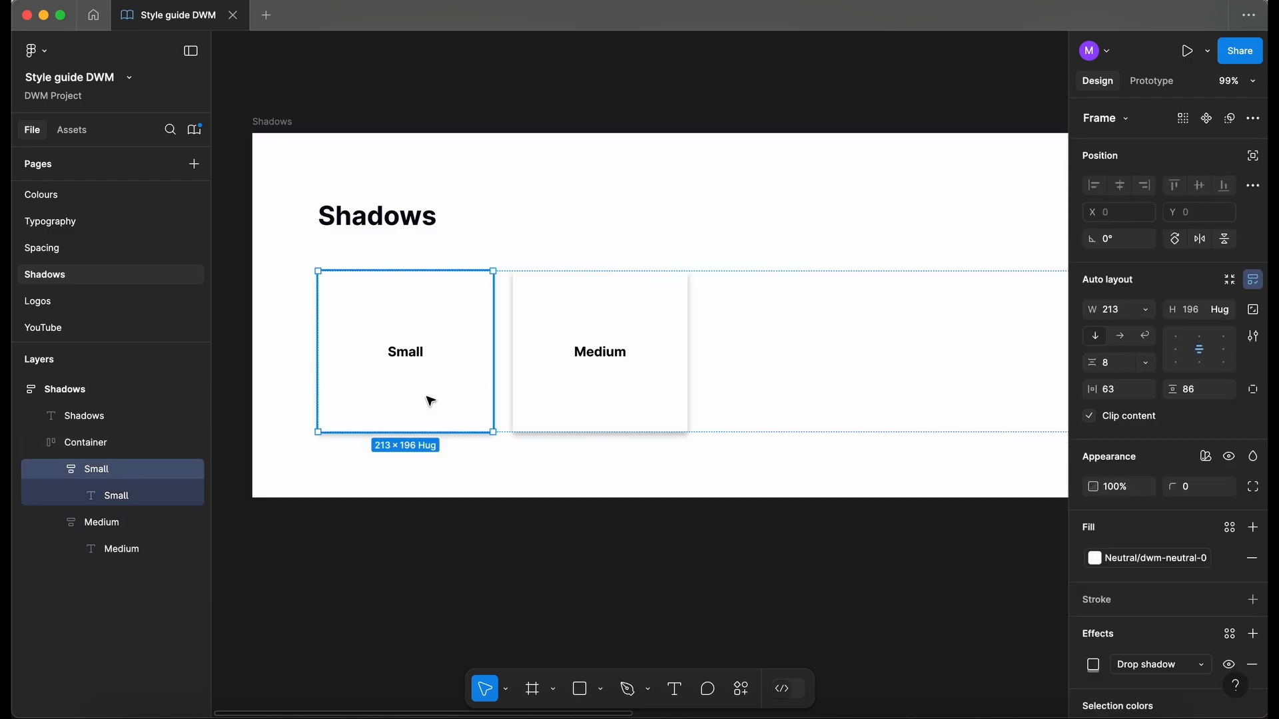
{"action": "left_click", "coordinate": [631, 368]}
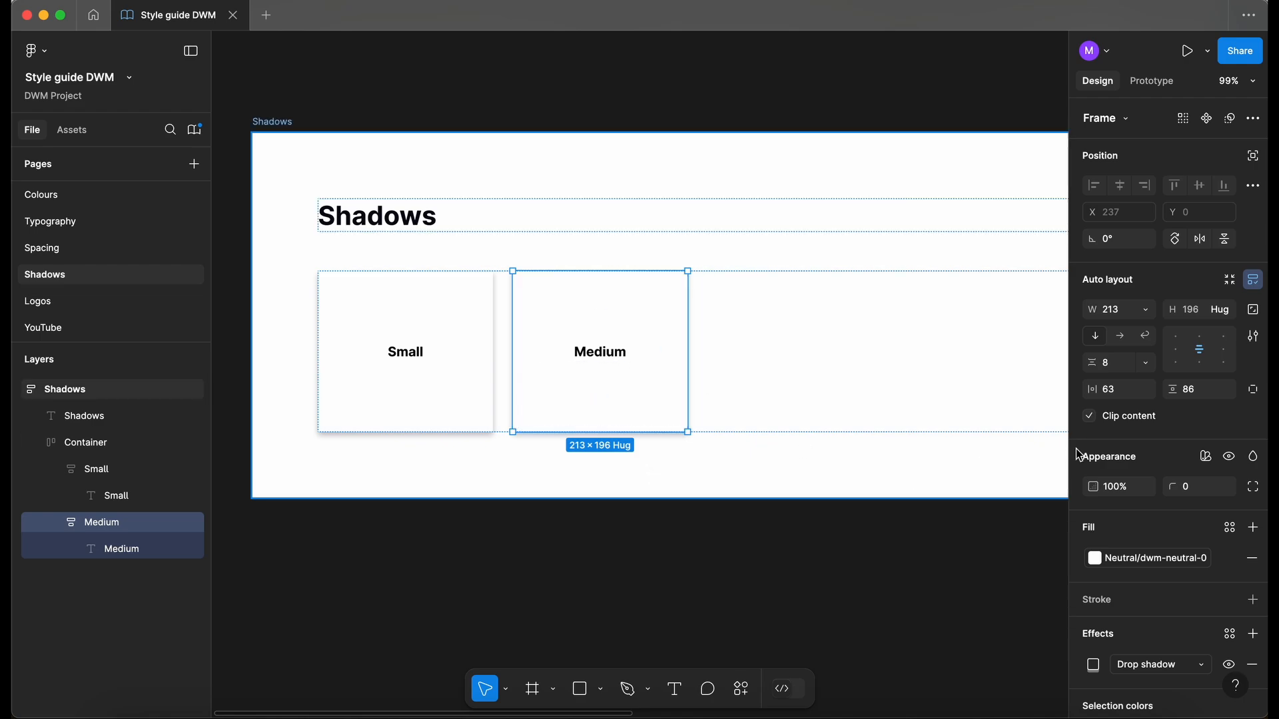
{"action": "left_click", "coordinate": [1207, 459]}
{"action": "mouse_move", "coordinate": [1164, 519]}
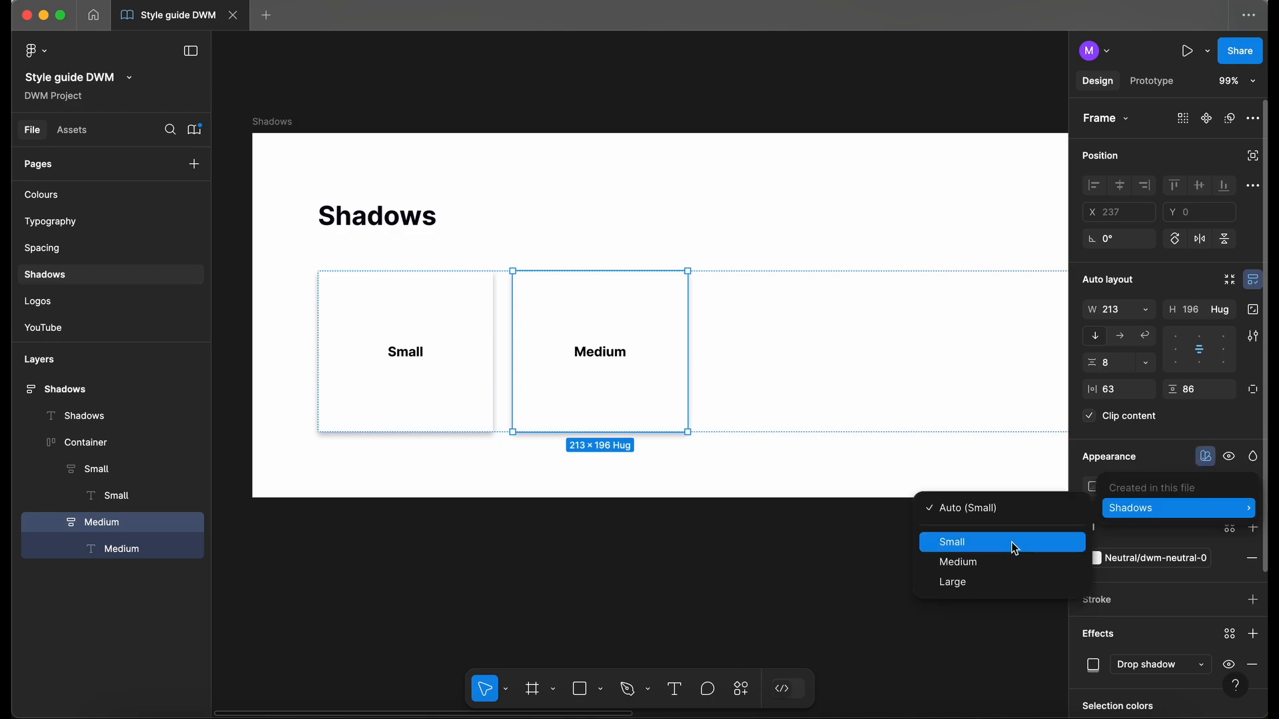
{"action": "left_click", "coordinate": [1015, 548]}
{"action": "left_click", "coordinate": [1189, 510]}
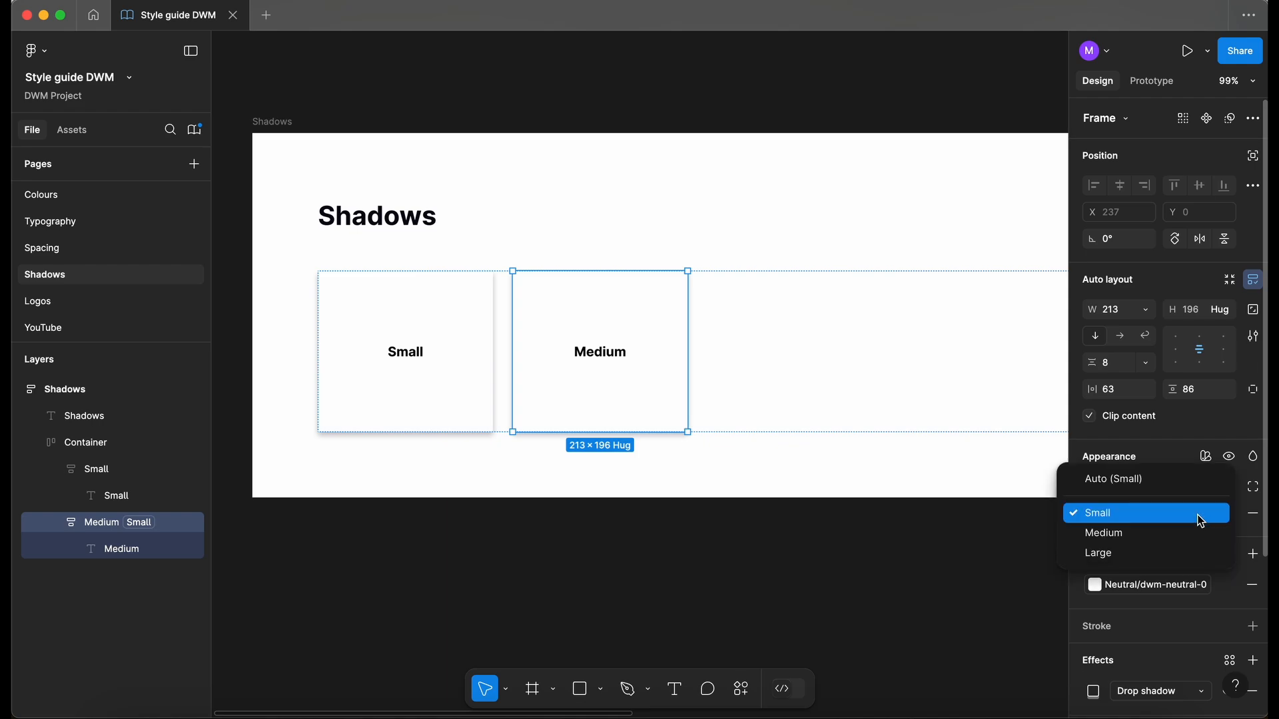
{"action": "left_click", "coordinate": [1150, 538]}
{"action": "left_click", "coordinate": [879, 594]}
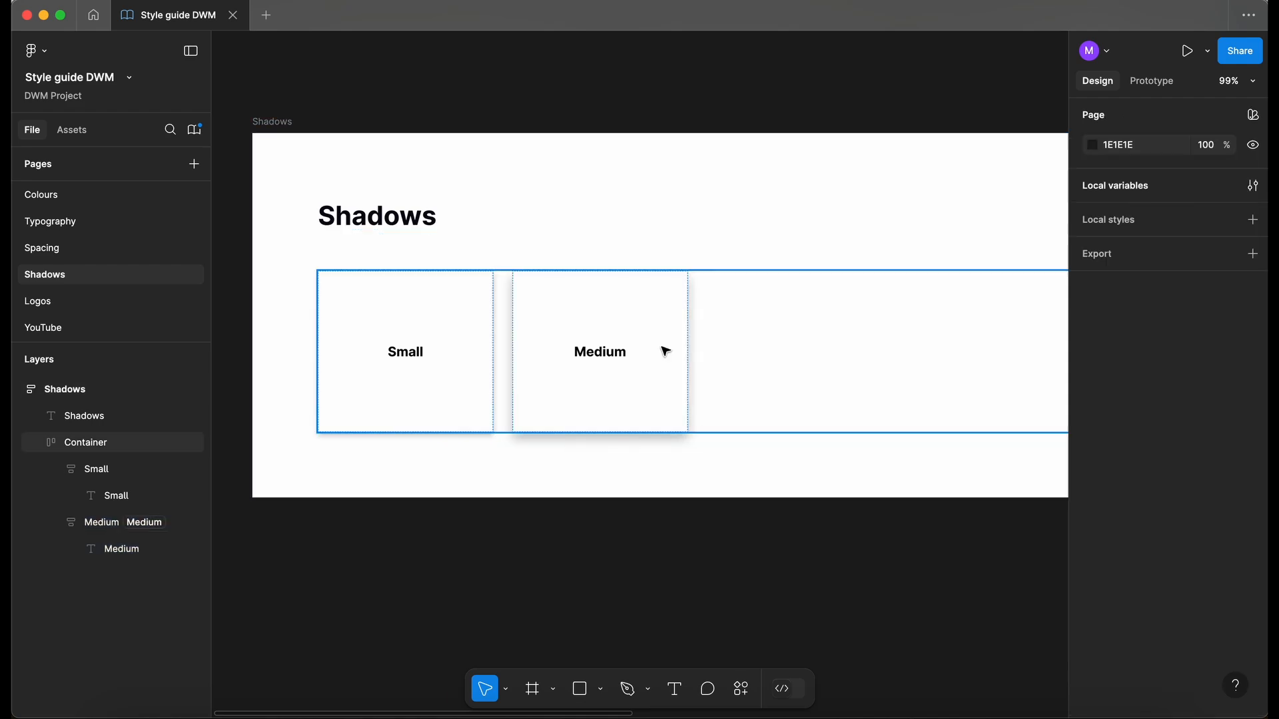
{"action": "left_click", "coordinate": [657, 351]}
- Duplicate the Medium card and change the copy's label text to Large
{"action": "key", "text": "super+d"}
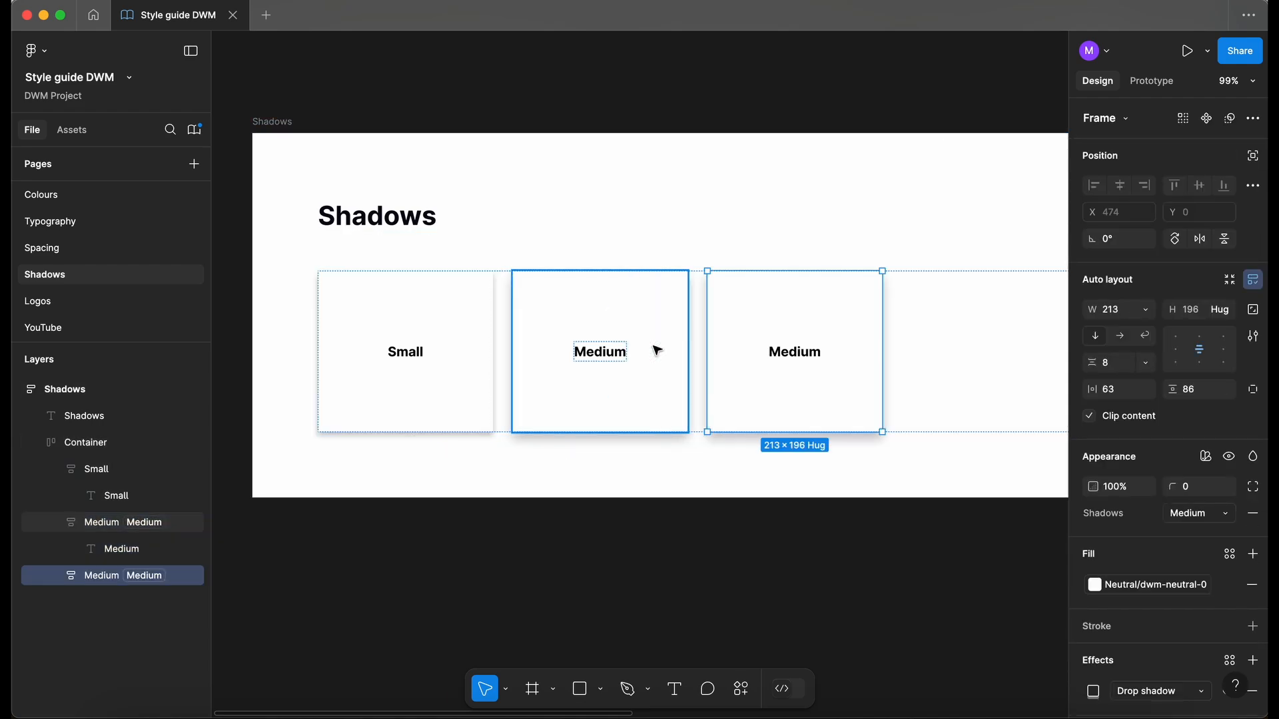
{"action": "double_click", "coordinate": [809, 355]}
{"action": "double_click", "coordinate": [809, 355]}
{"action": "type", "text": "Large"}
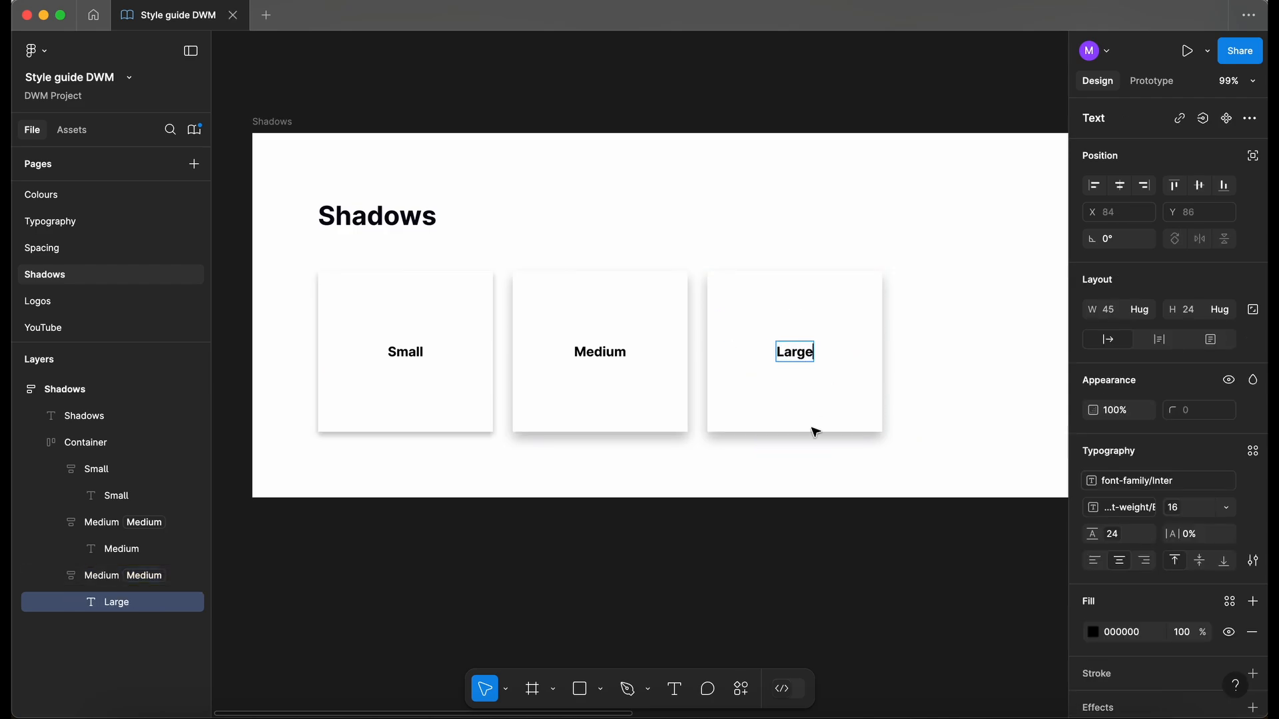
{"action": "key", "text": "Escape"}
{"action": "key", "text": "Escape"}
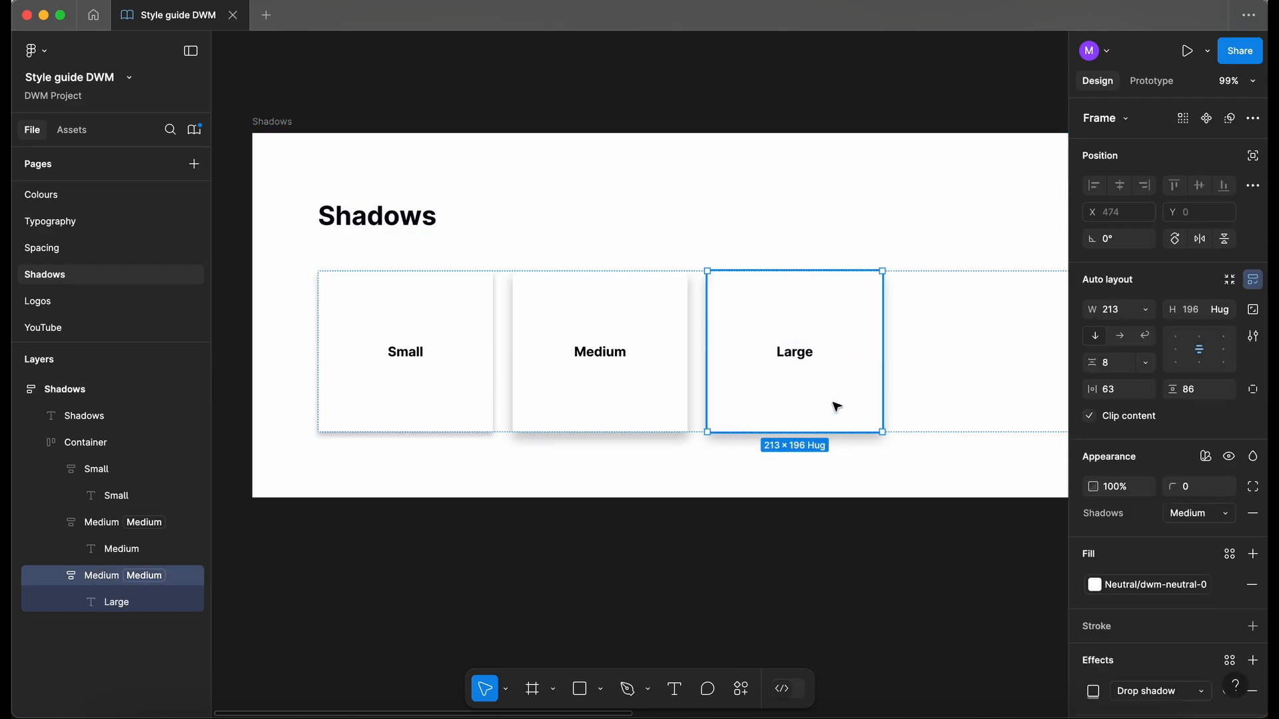
- Rename the copied card's layer to Large
{"action": "double_click", "coordinate": [96, 579]}
{"action": "type", "text": "Larg"}
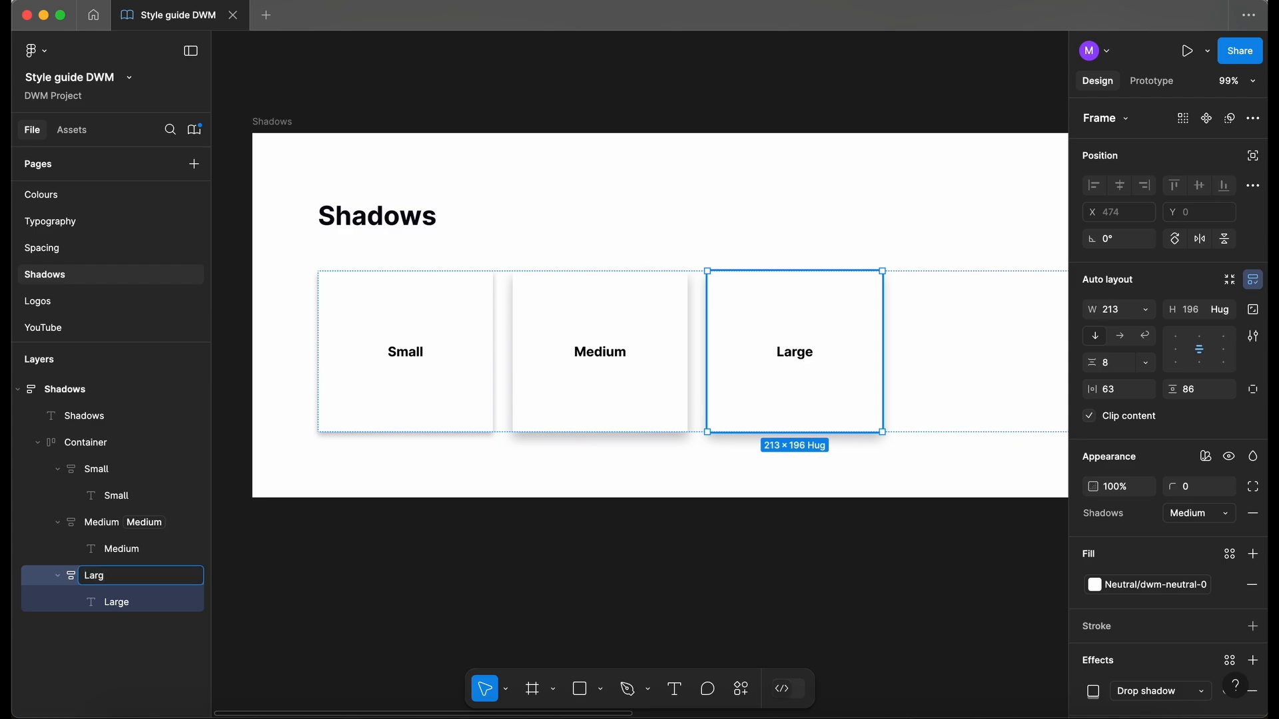
{"action": "key", "text": "Return"}
{"action": "left_click", "coordinate": [460, 573]}
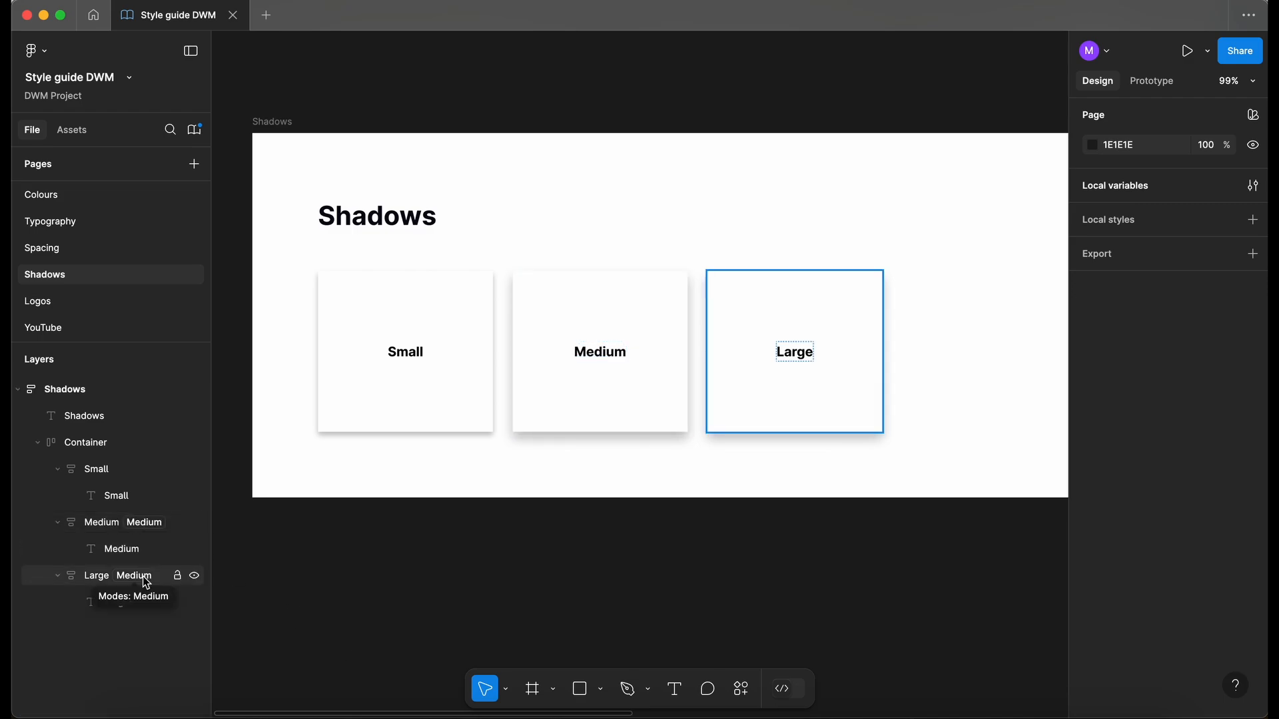
- Apply the Shadows variable mode to the Small card, using Small
{"action": "left_click", "coordinate": [100, 469]}
{"action": "left_click", "coordinate": [1207, 456]}
{"action": "mouse_move", "coordinate": [1173, 515]}
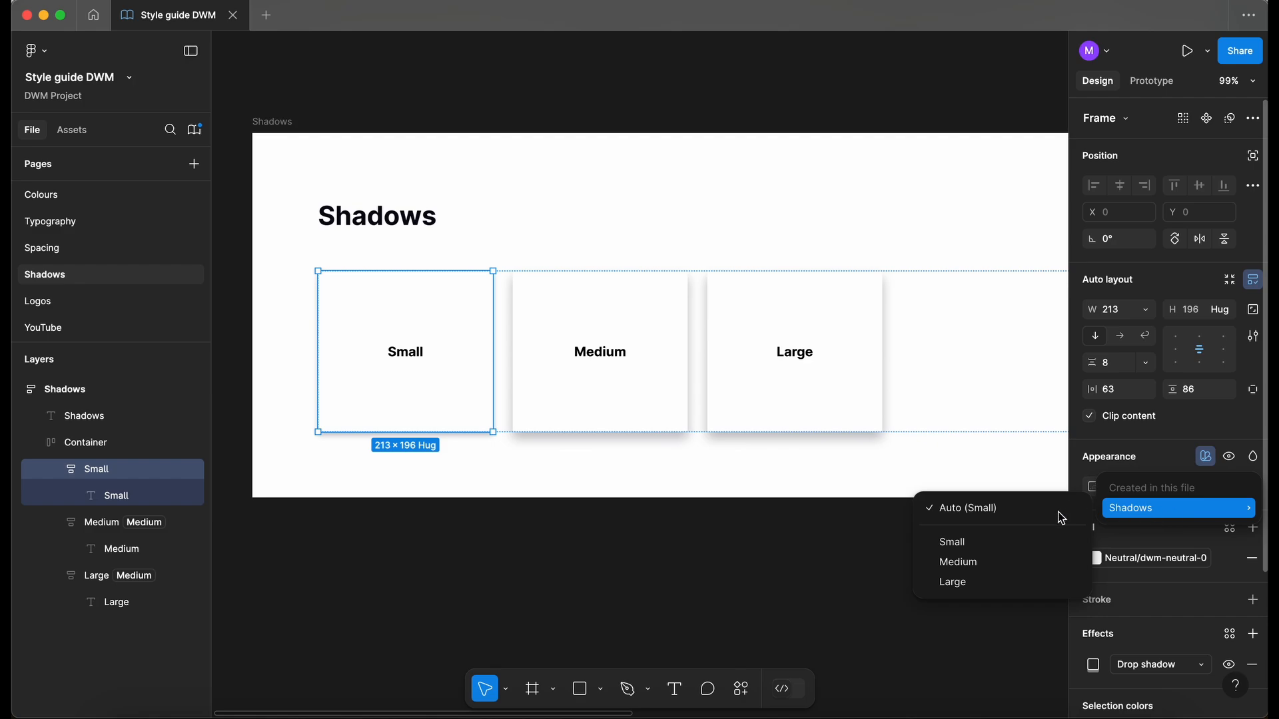
{"action": "left_click", "coordinate": [995, 541]}
{"action": "left_click", "coordinate": [518, 566]}
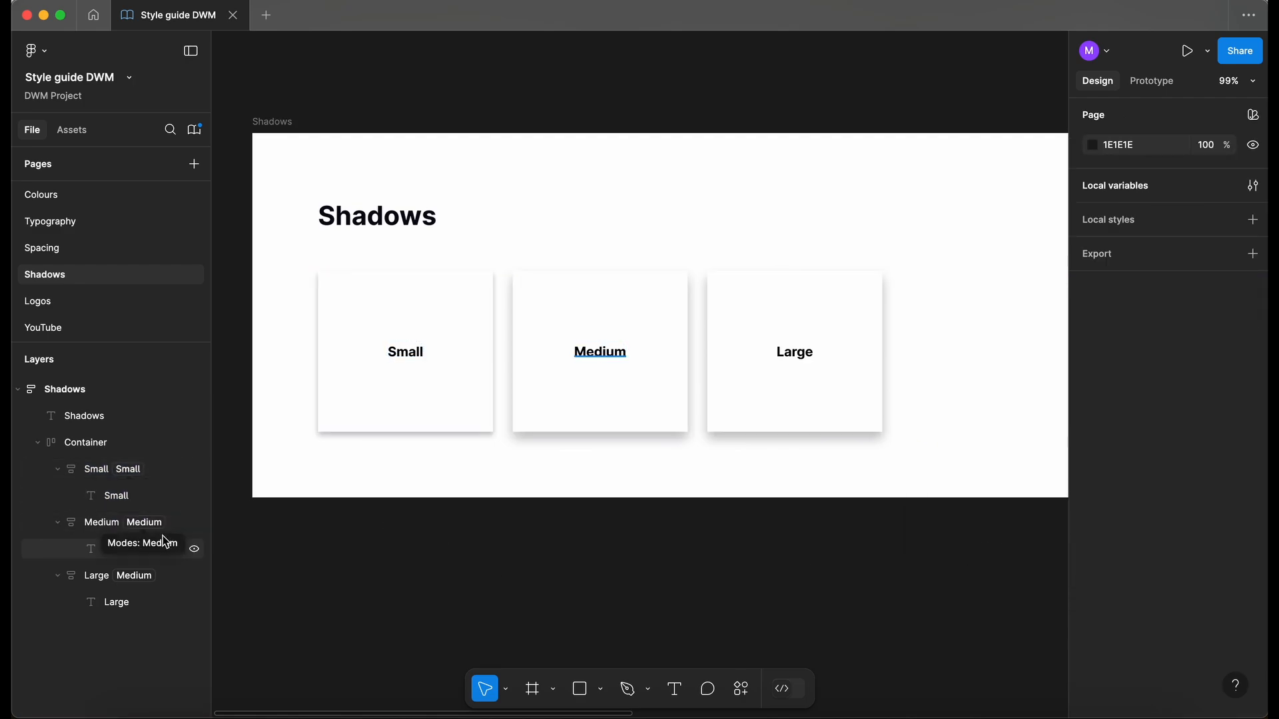
- Switch the Large card to the Large shadow mode
{"action": "left_click", "coordinate": [148, 581]}
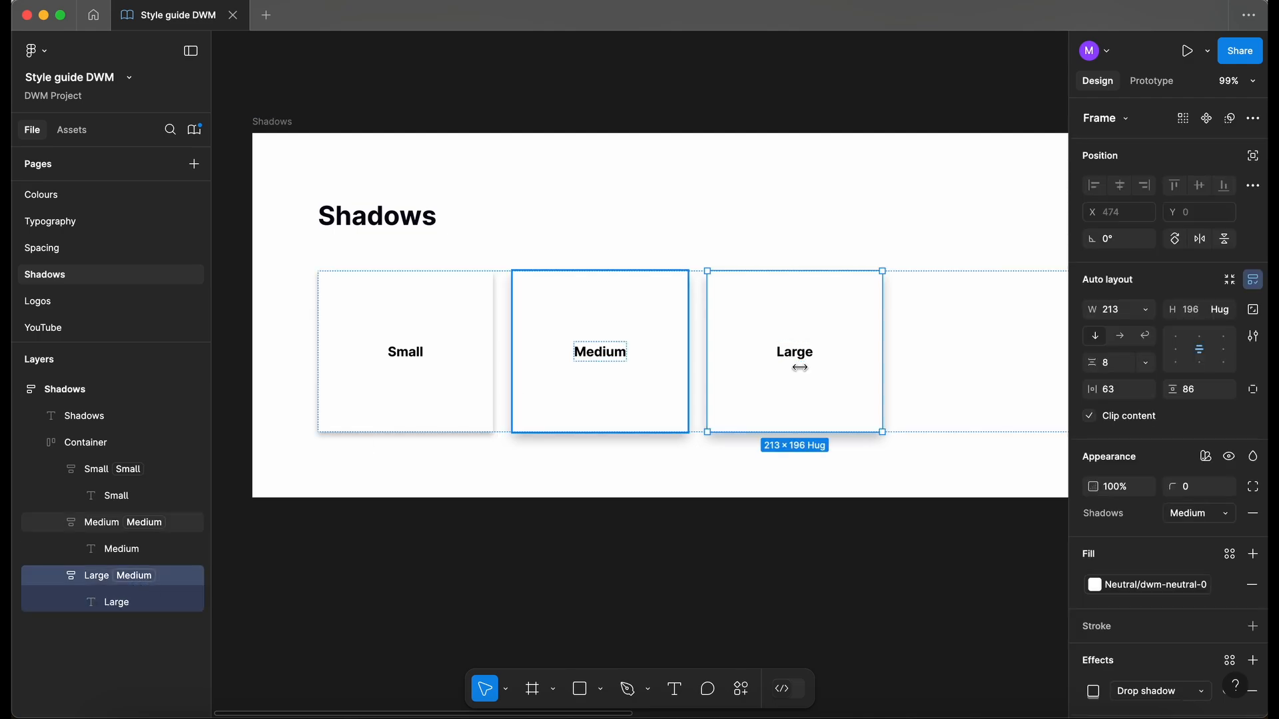
{"action": "left_click", "coordinate": [1191, 526]}
{"action": "left_click", "coordinate": [1136, 536]}
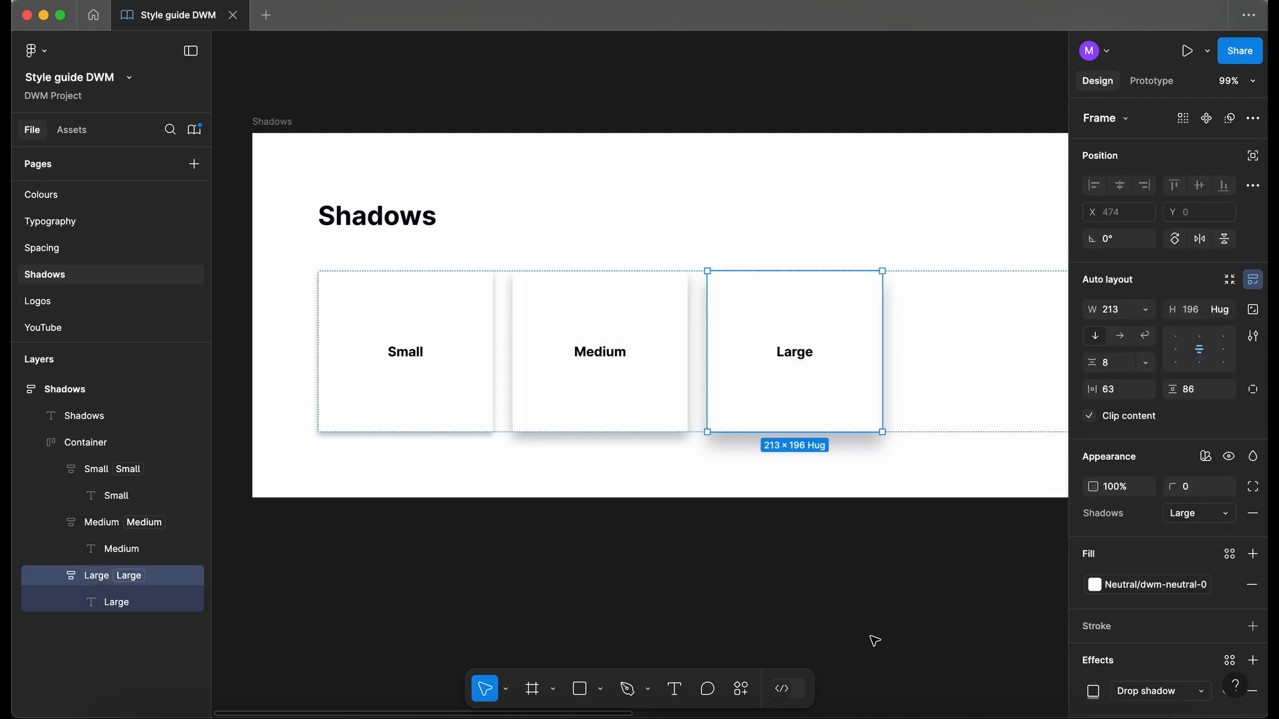
{"action": "left_click", "coordinate": [517, 588]}
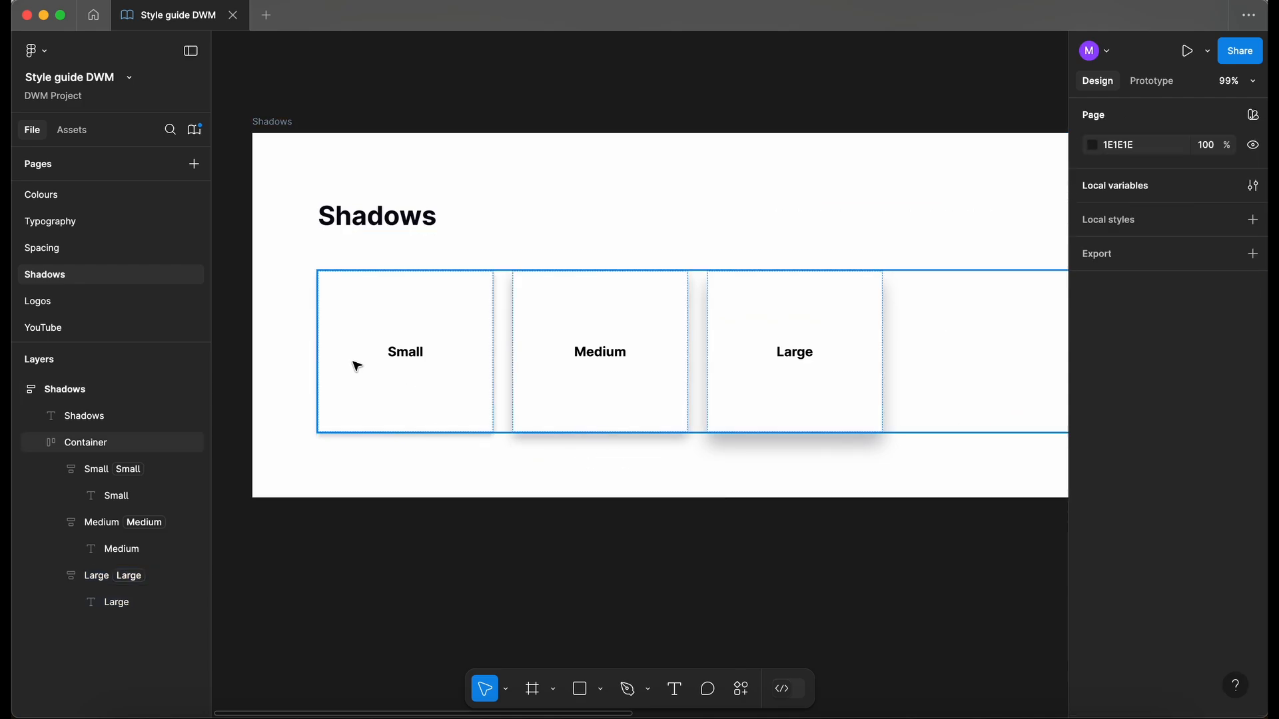
- Drag a copy of the Large card below the cards and wrap it in a new frame
{"action": "scroll", "coordinate": [735, 287], "scroll_direction": "down", "scroll_amount": 3}
{"action": "left_click", "coordinate": [736, 286]}
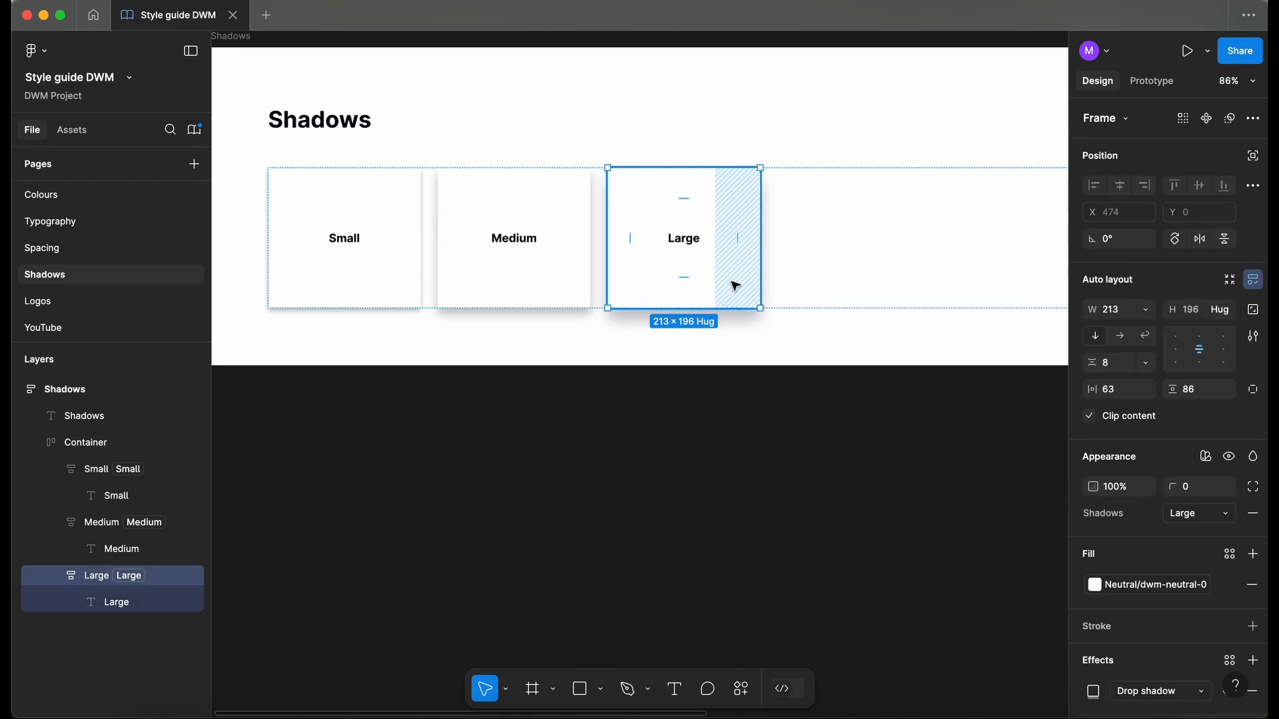
{"action": "left_click_drag", "start_coordinate": [722, 277], "coordinate": [638, 655]}
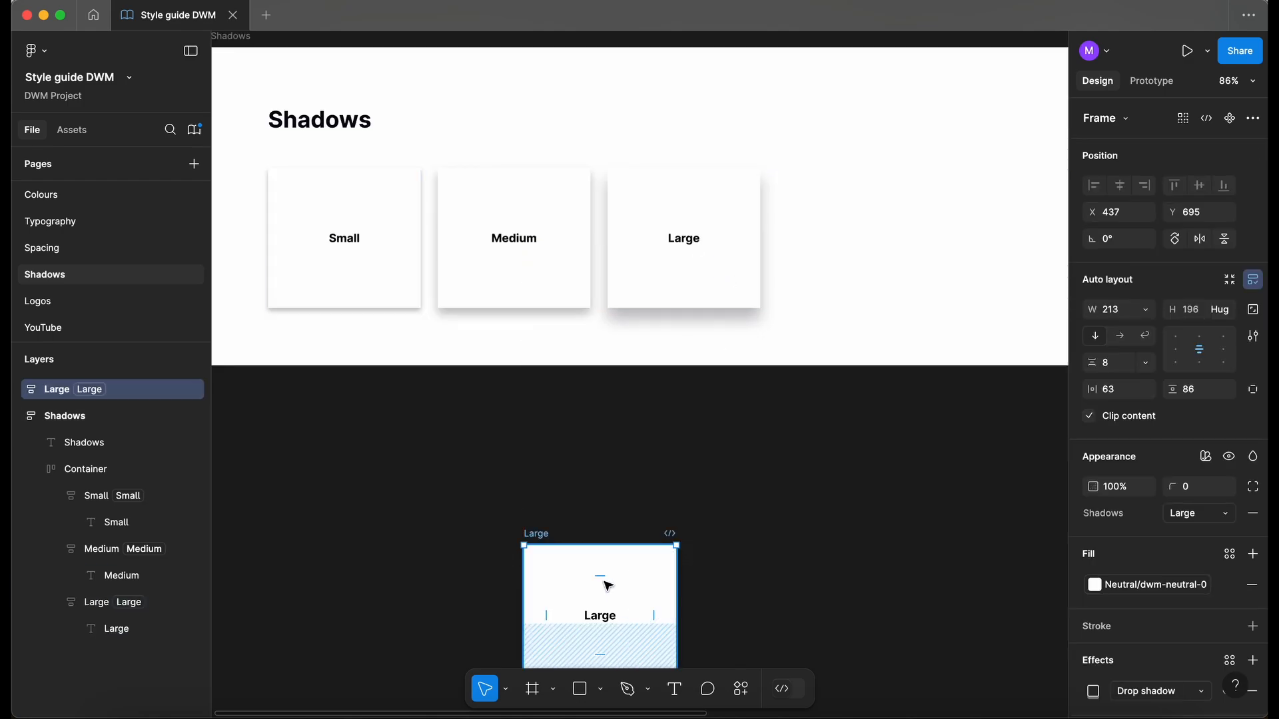
{"action": "key", "text": "f"}
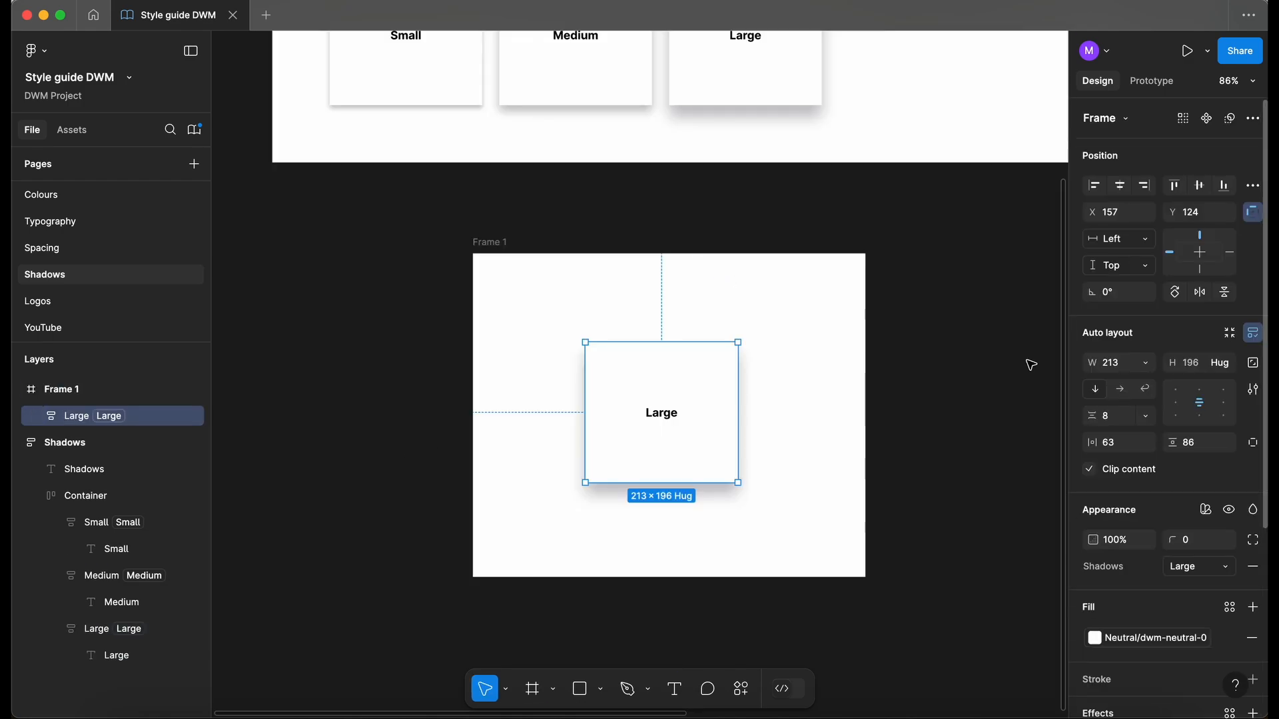
- Cycle the copy's Shadows mode through Small and Medium, then back to Large
{"action": "scroll", "coordinate": [809, 509], "scroll_direction": "up", "scroll_amount": 1}
{"action": "scroll", "coordinate": [808, 508], "scroll_direction": "left", "scroll_amount": 1}
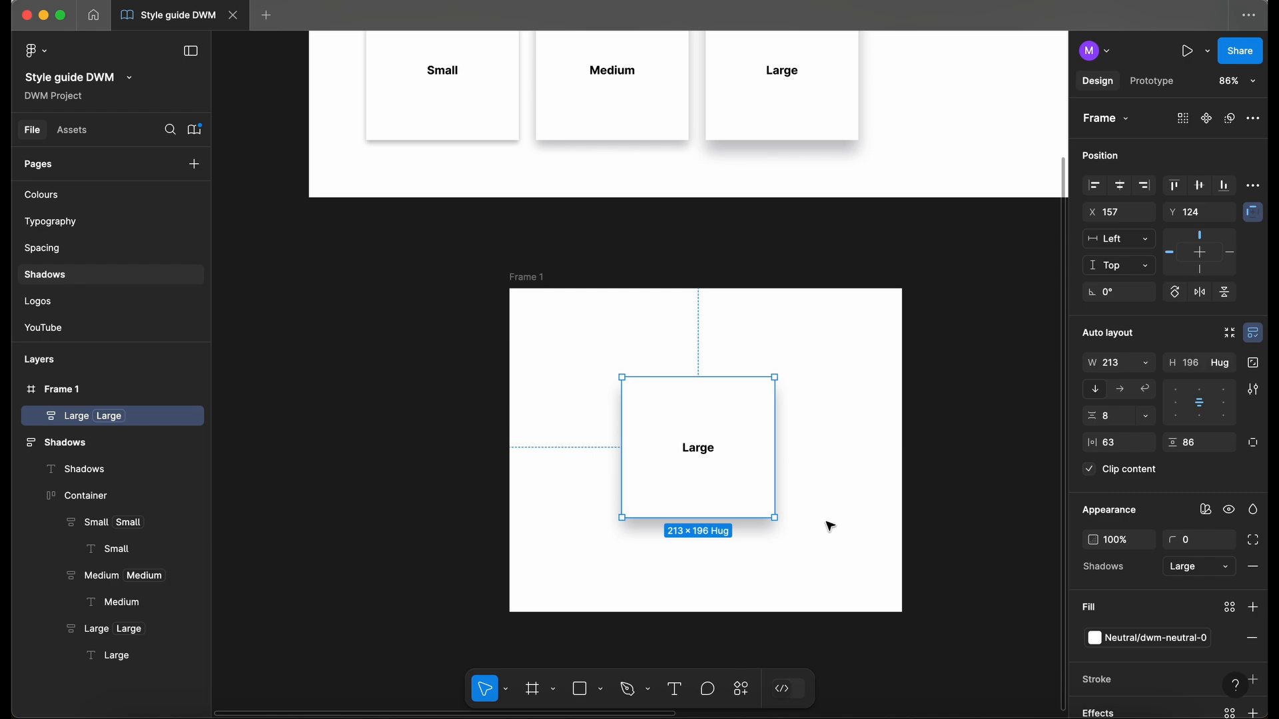
{"action": "left_click", "coordinate": [1206, 511]}
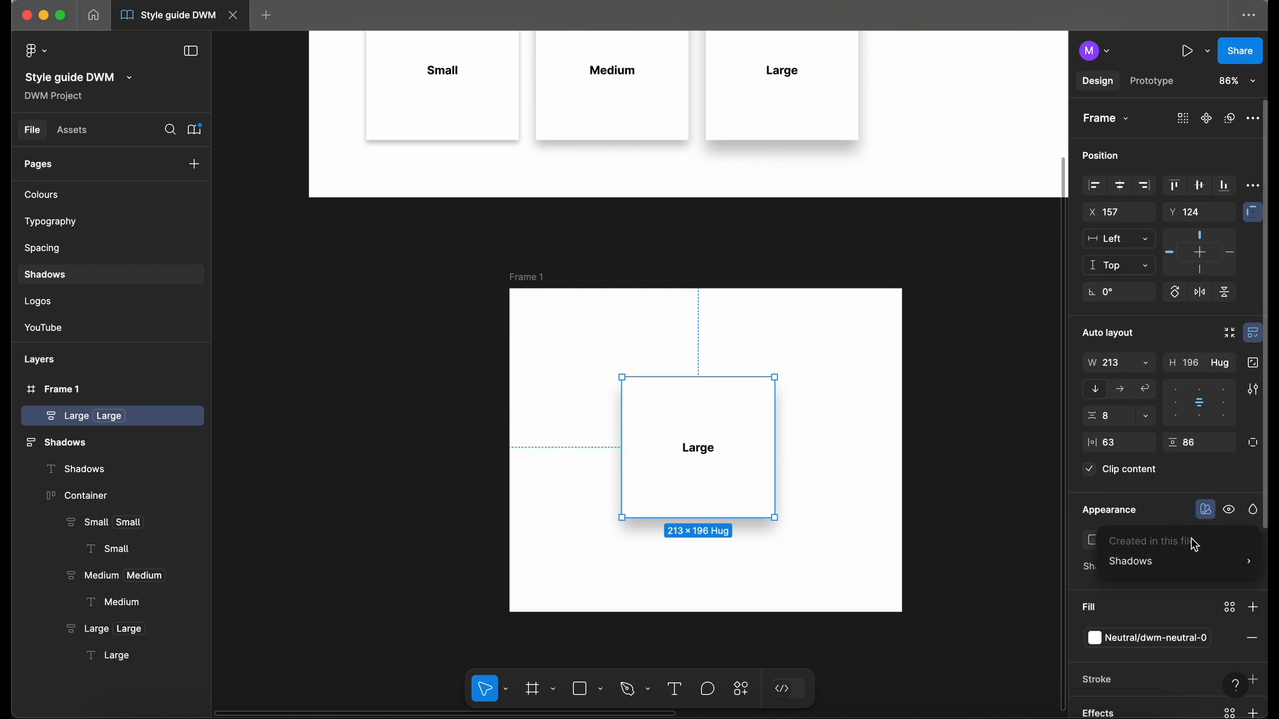
{"action": "mouse_move", "coordinate": [1199, 567]}
{"action": "left_click", "coordinate": [1027, 596]}
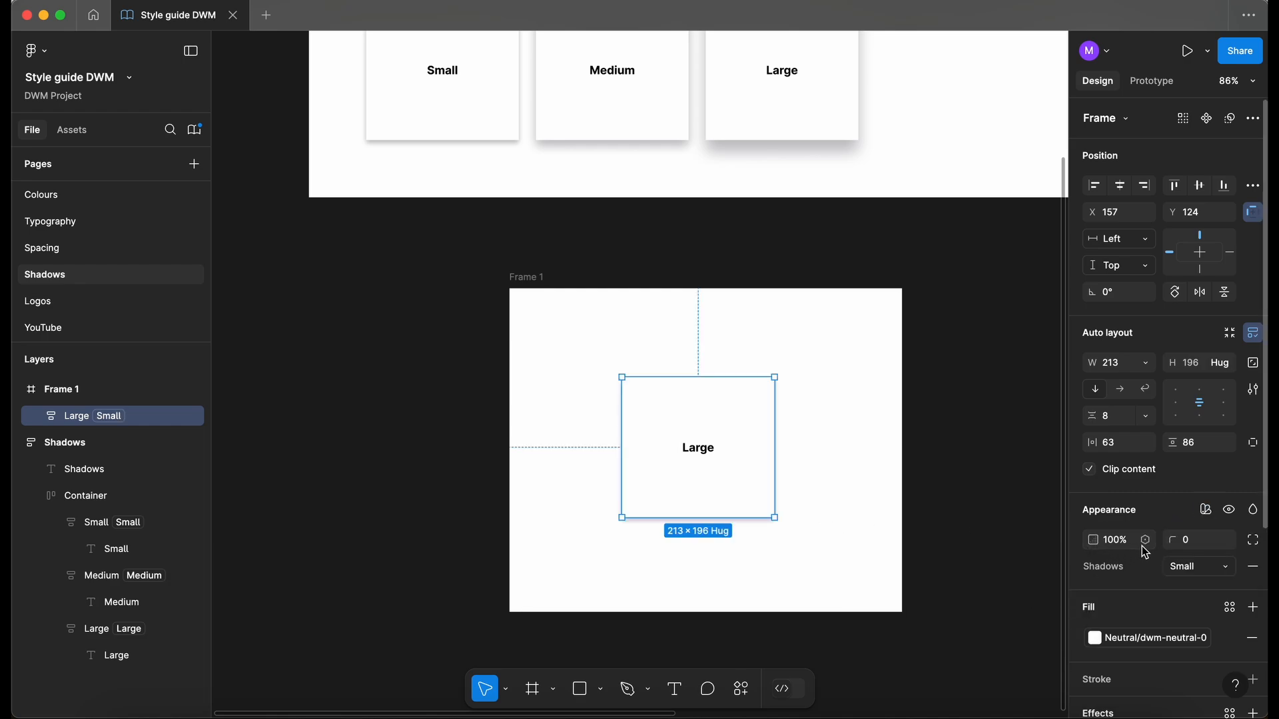
{"action": "left_click", "coordinate": [1212, 571]}
{"action": "left_click", "coordinate": [1158, 586]}
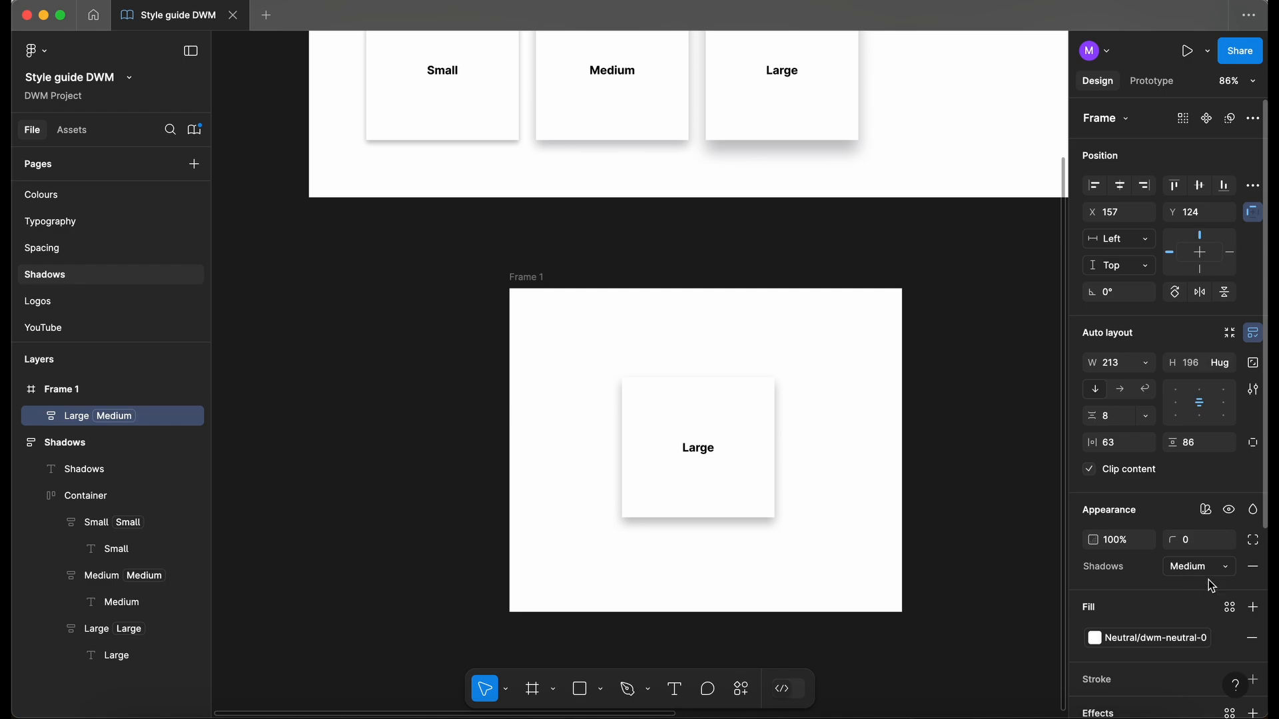
{"action": "left_click", "coordinate": [1208, 573]}
{"action": "left_click", "coordinate": [1138, 588]}
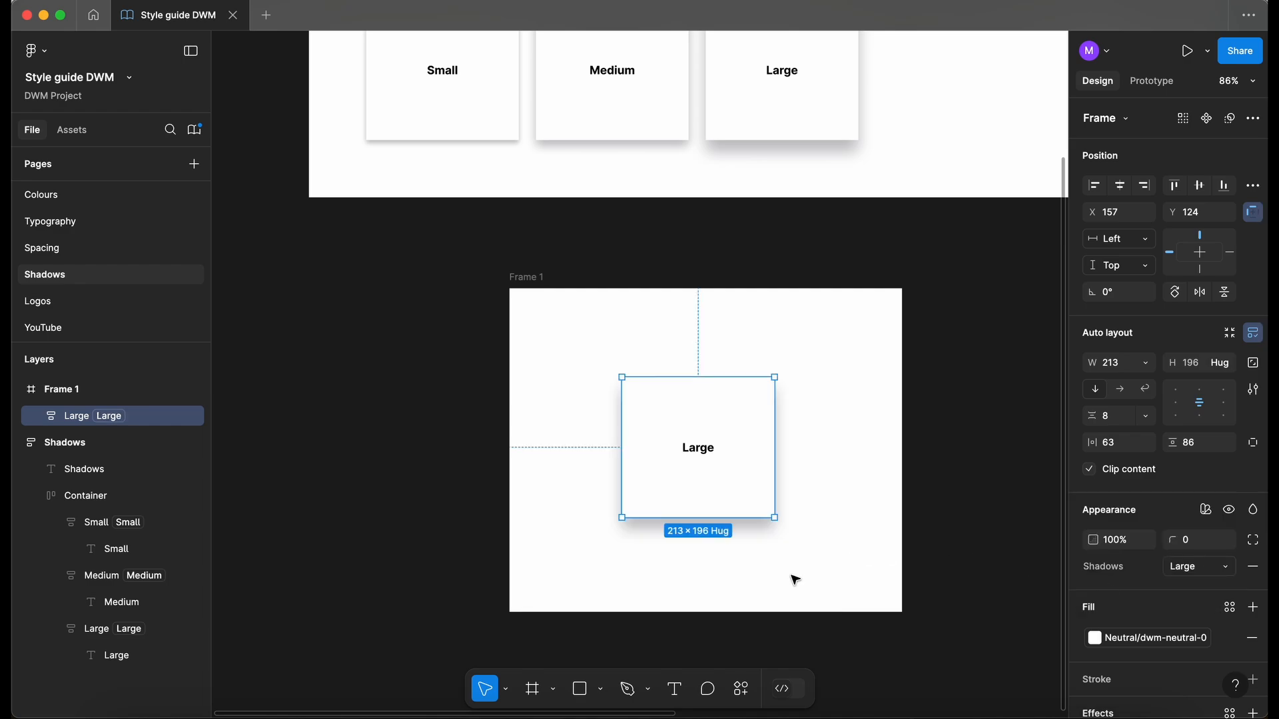
{"action": "left_click", "coordinate": [843, 655]}
{"action": "scroll", "coordinate": [853, 644], "scroll_direction": "down", "scroll_amount": 2}
{"action": "scroll", "coordinate": [872, 621], "scroll_direction": "right", "scroll_amount": 1}
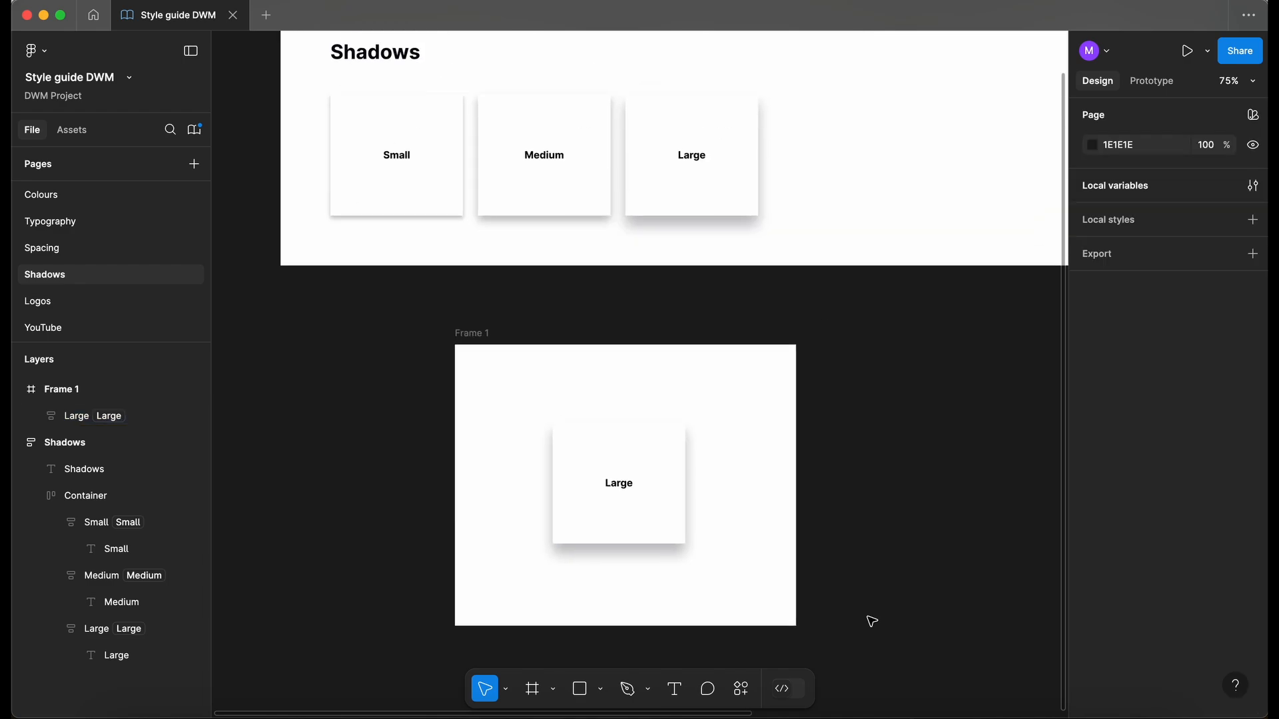
- Check the local variables, then delete the test frame Frame 1
{"action": "left_click", "coordinate": [1252, 187]}
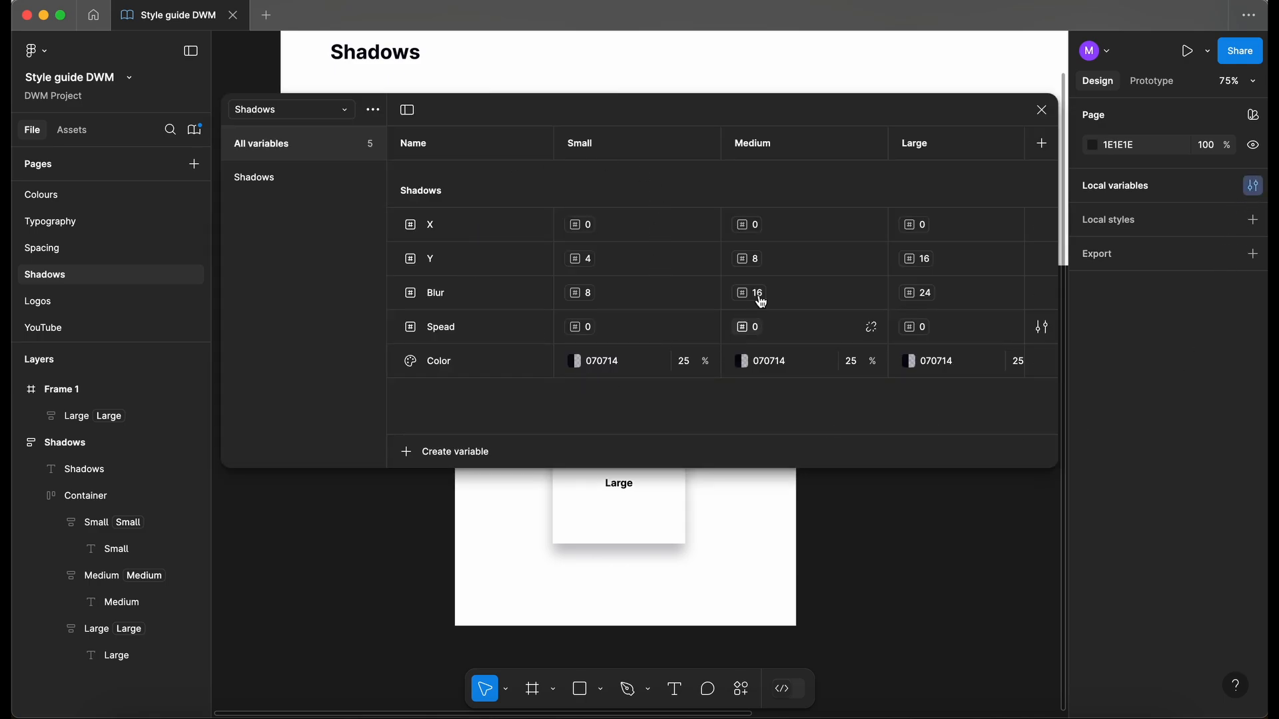
{"action": "key", "text": "Escape"}
{"action": "left_click", "coordinate": [468, 335]}
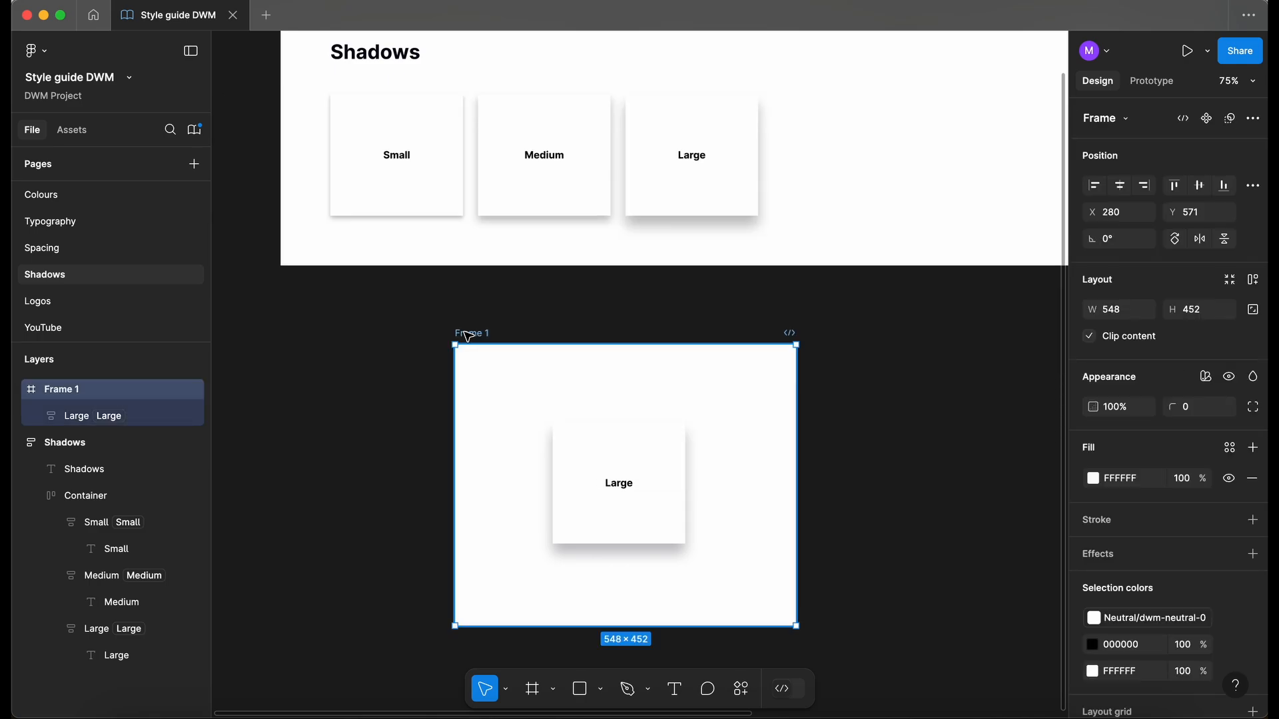
{"action": "key", "text": "Delete"}
{"action": "scroll", "coordinate": [467, 335], "scroll_direction": "up", "scroll_amount": 4}
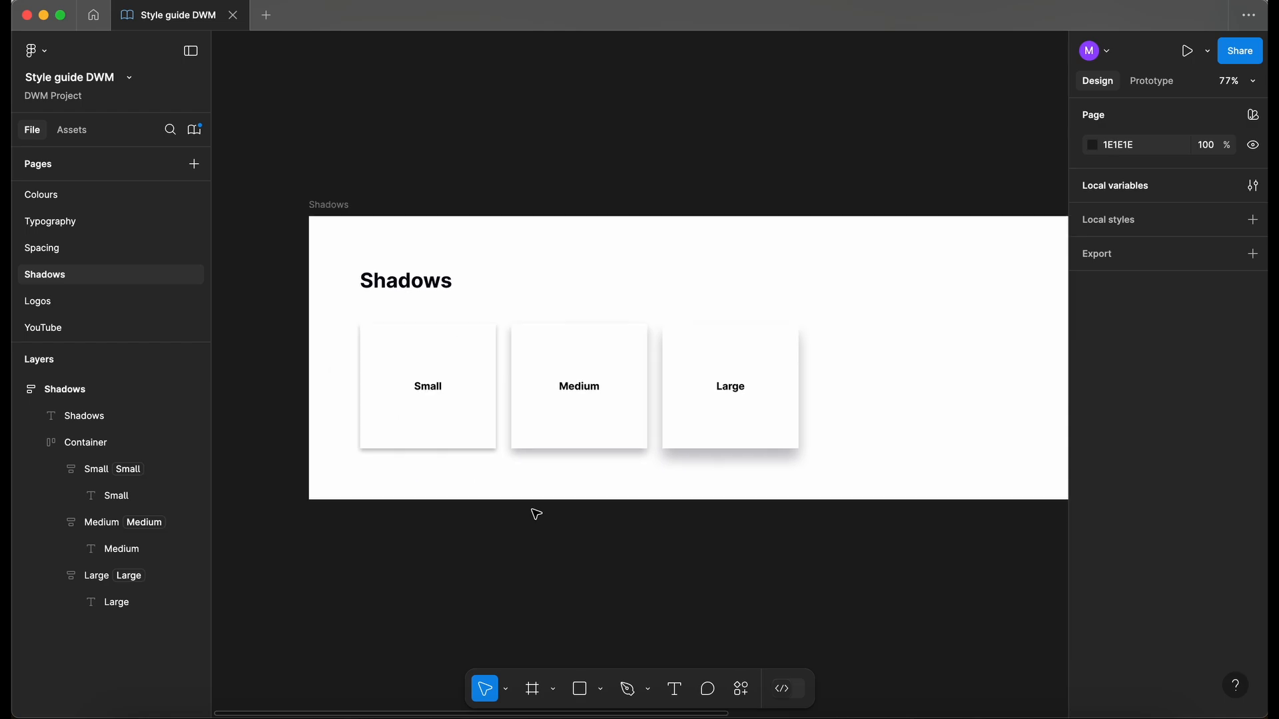
{"action": "scroll", "coordinate": [536, 514], "scroll_direction": "down", "scroll_amount": 3}
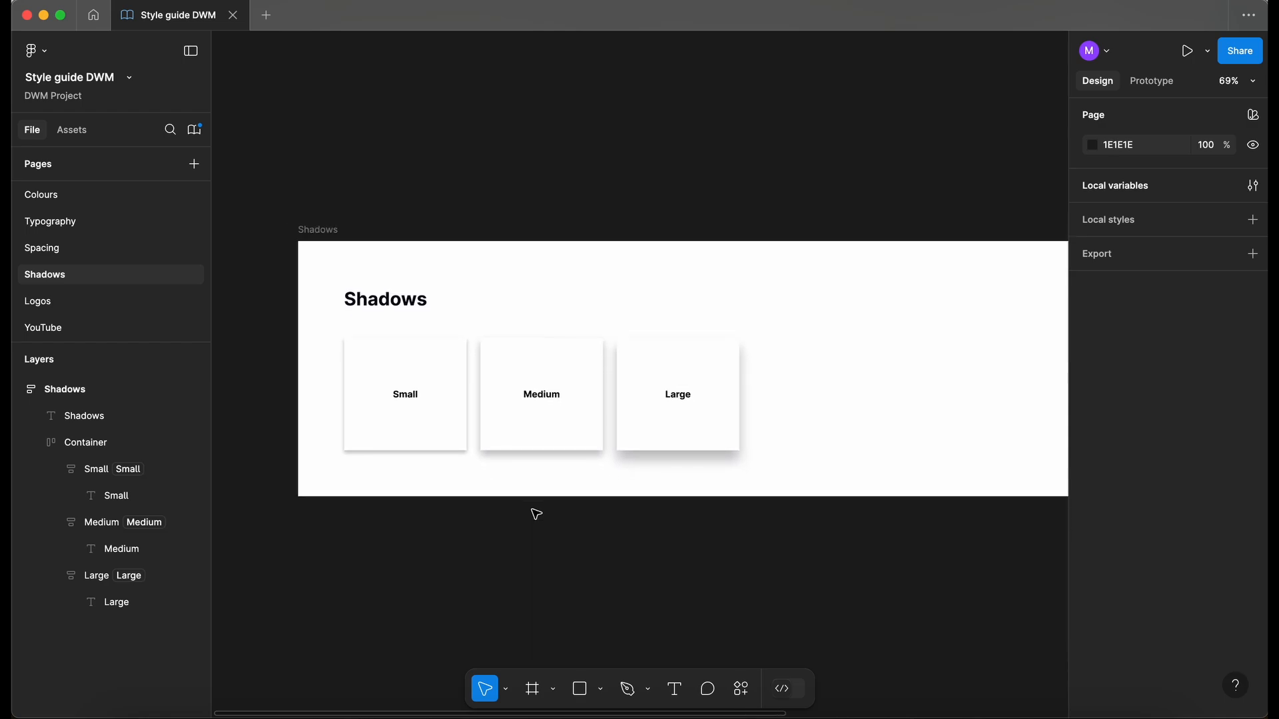
- Review the Shadows variables table again, then close it
{"action": "left_click", "coordinate": [1252, 185]}
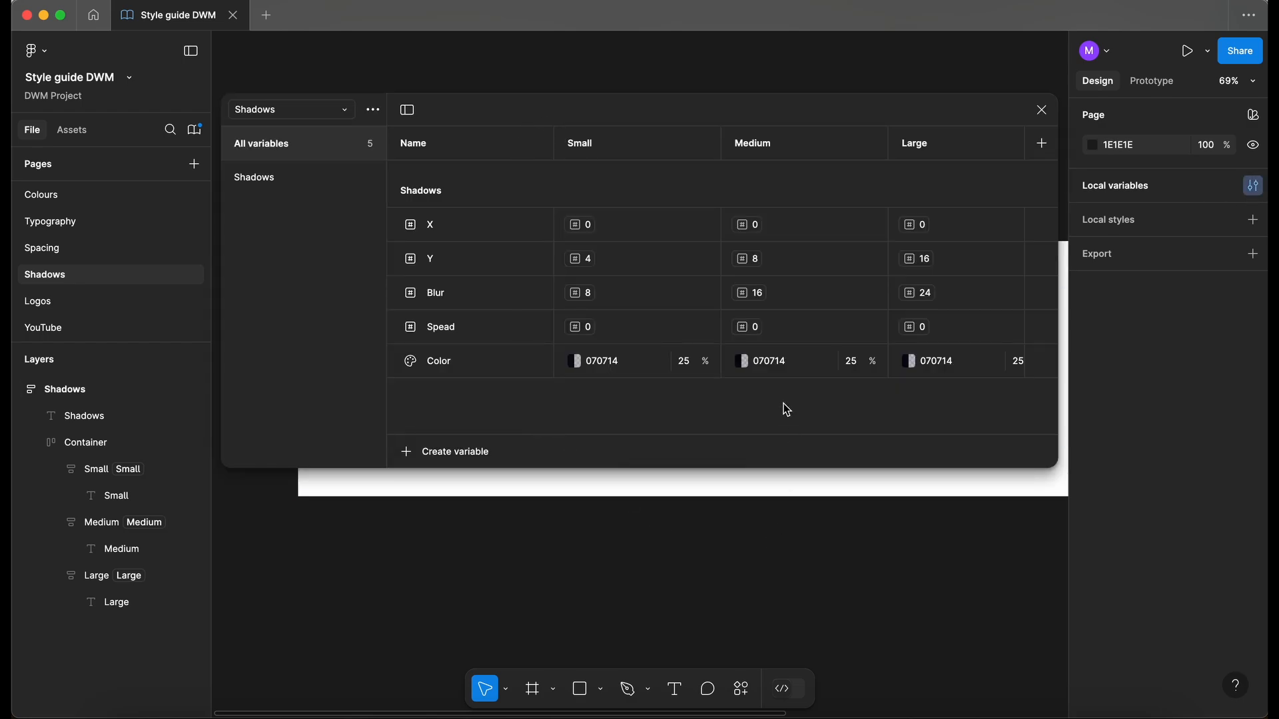
{"action": "scroll", "coordinate": [784, 409], "scroll_direction": "right", "scroll_amount": 2}
{"action": "scroll", "coordinate": [786, 409], "scroll_direction": "left", "scroll_amount": 2}
{"action": "left_click", "coordinate": [1041, 111]}
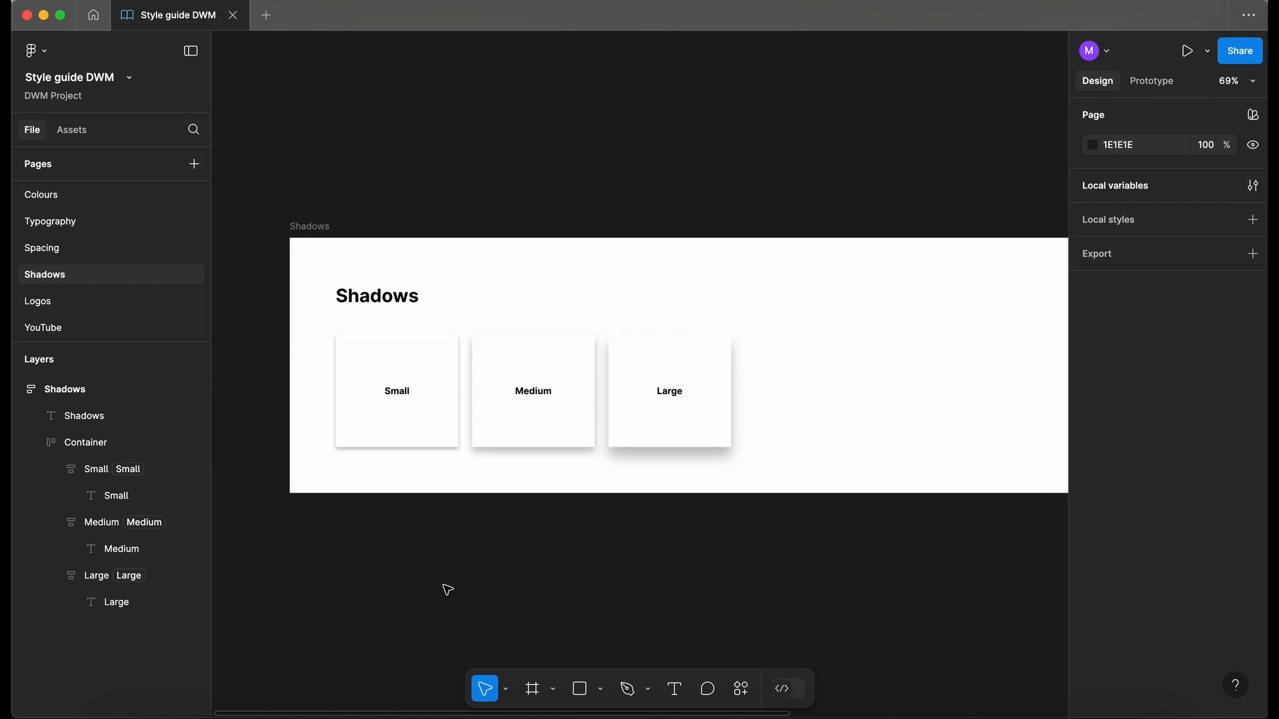
- Open Manage libraries from Assets and start publishing the file's library
{"action": "left_click", "coordinate": [72, 130]}
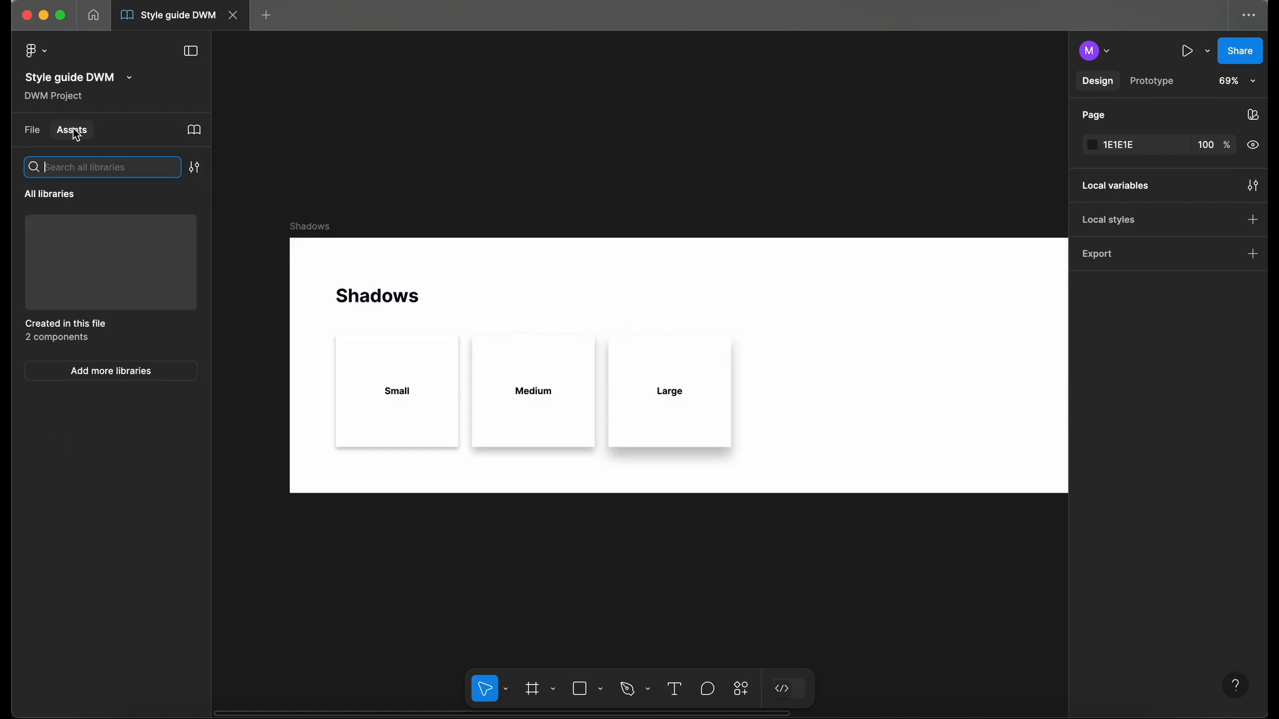
{"action": "left_click", "coordinate": [193, 131]}
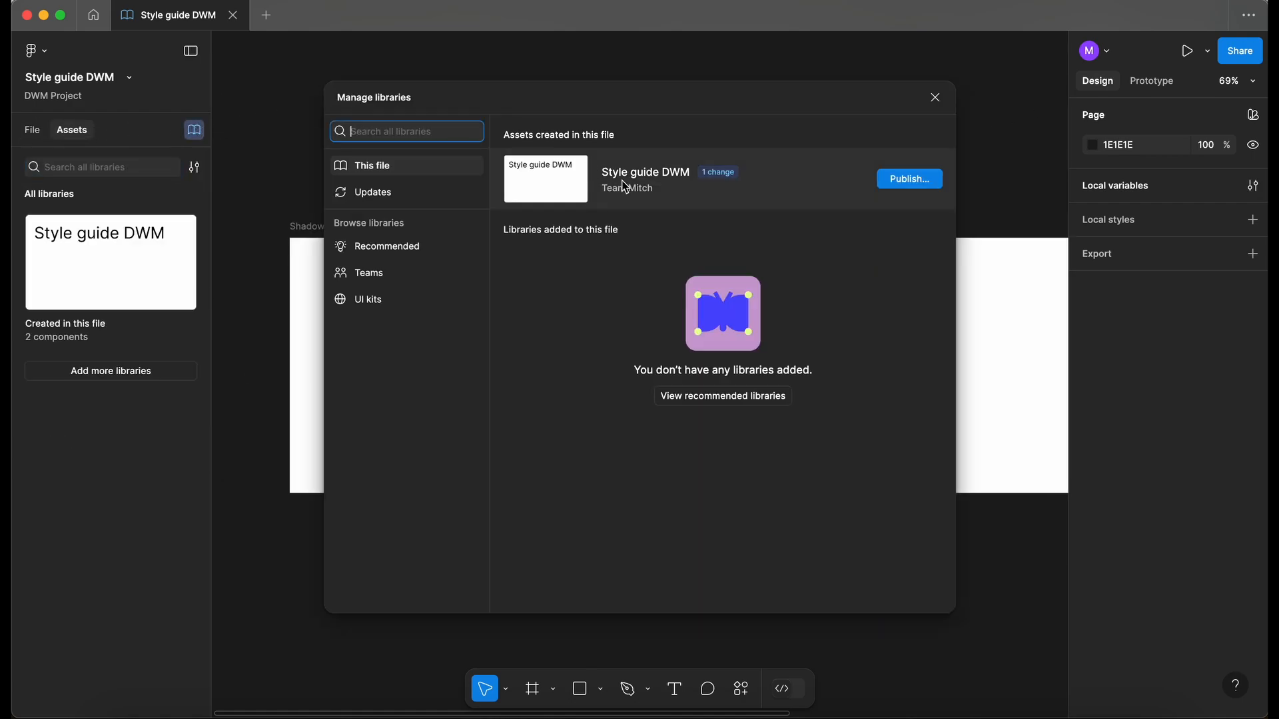
{"action": "left_click", "coordinate": [929, 178]}
- Describe the changes as 'Added shadow variables to the file large, medium and small.' and publish
{"action": "left_click", "coordinate": [565, 313]}
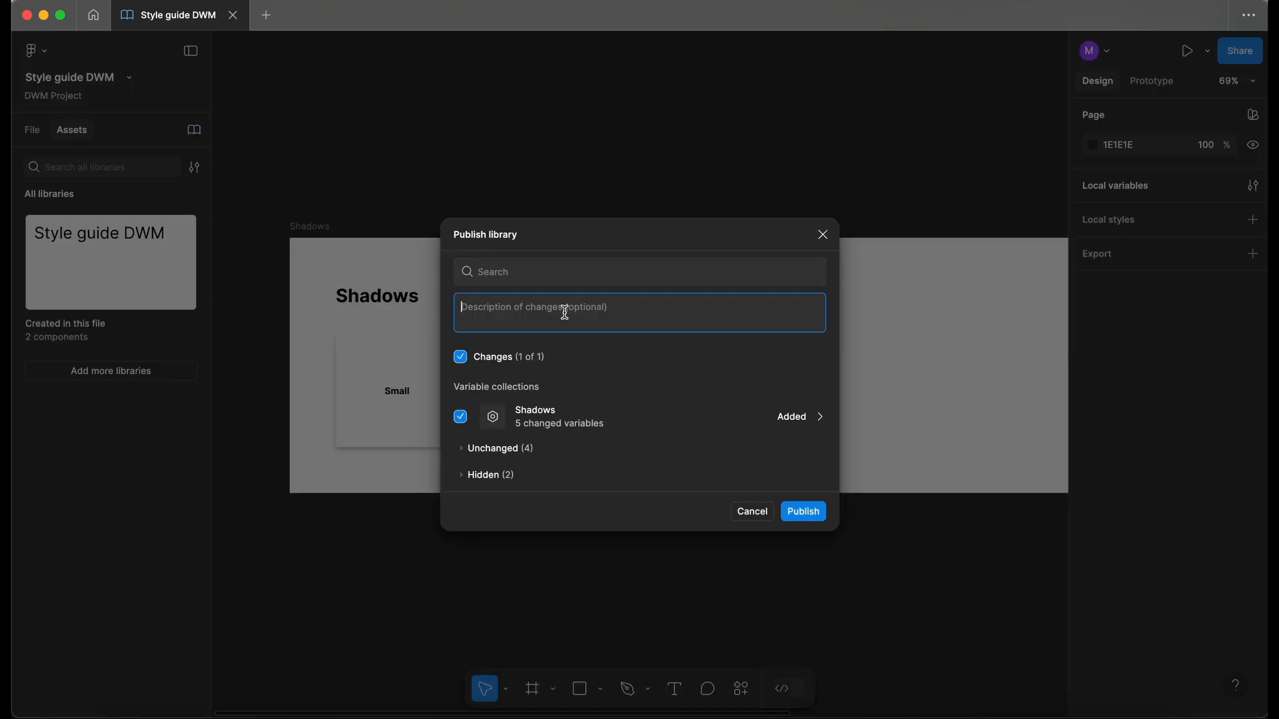
{"action": "type", "text": "Added shadow variables to the file large, medium and small."}
{"action": "left_click", "coordinate": [820, 419]}
{"action": "left_click", "coordinate": [820, 419]}
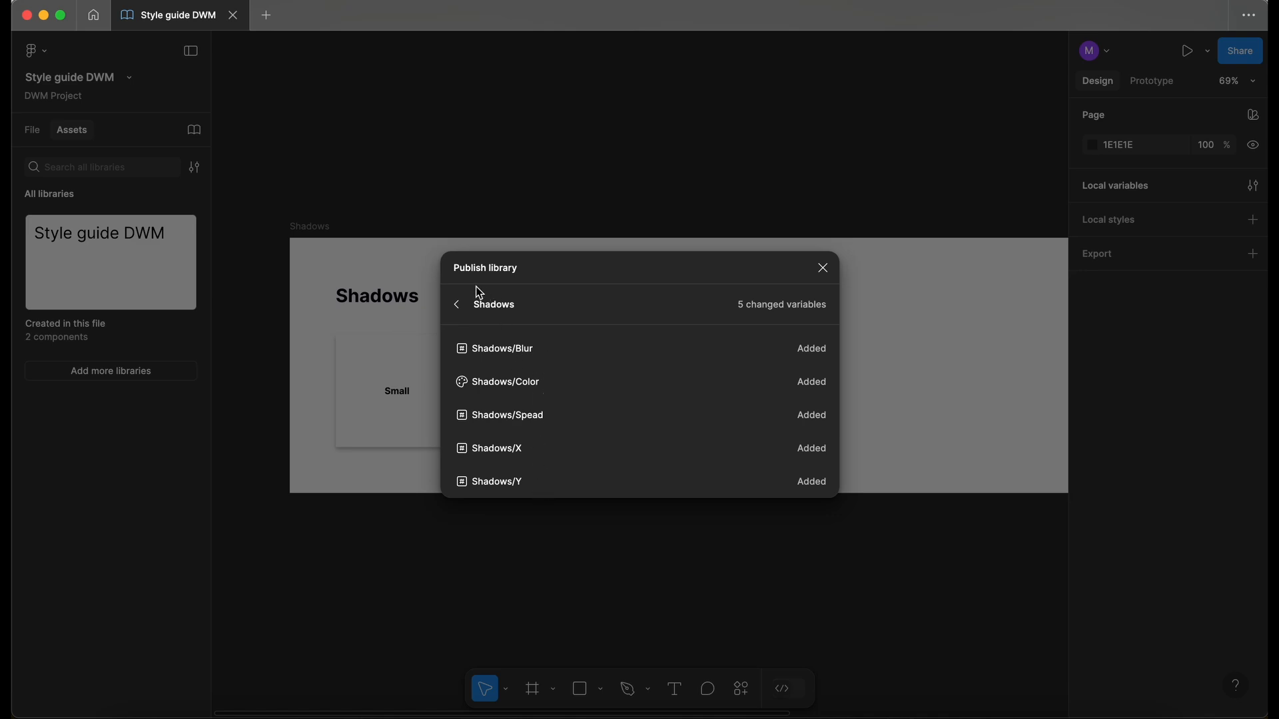
{"action": "left_click", "coordinate": [457, 305]}
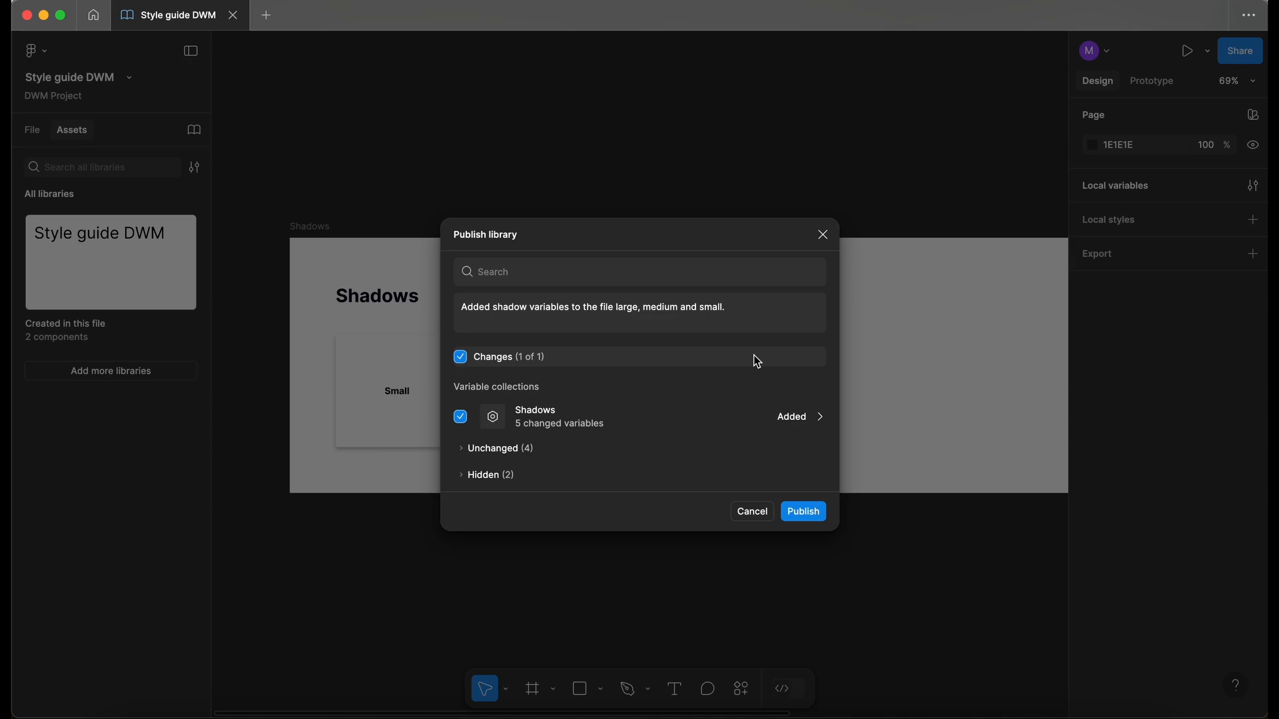
{"action": "left_click", "coordinate": [818, 518]}
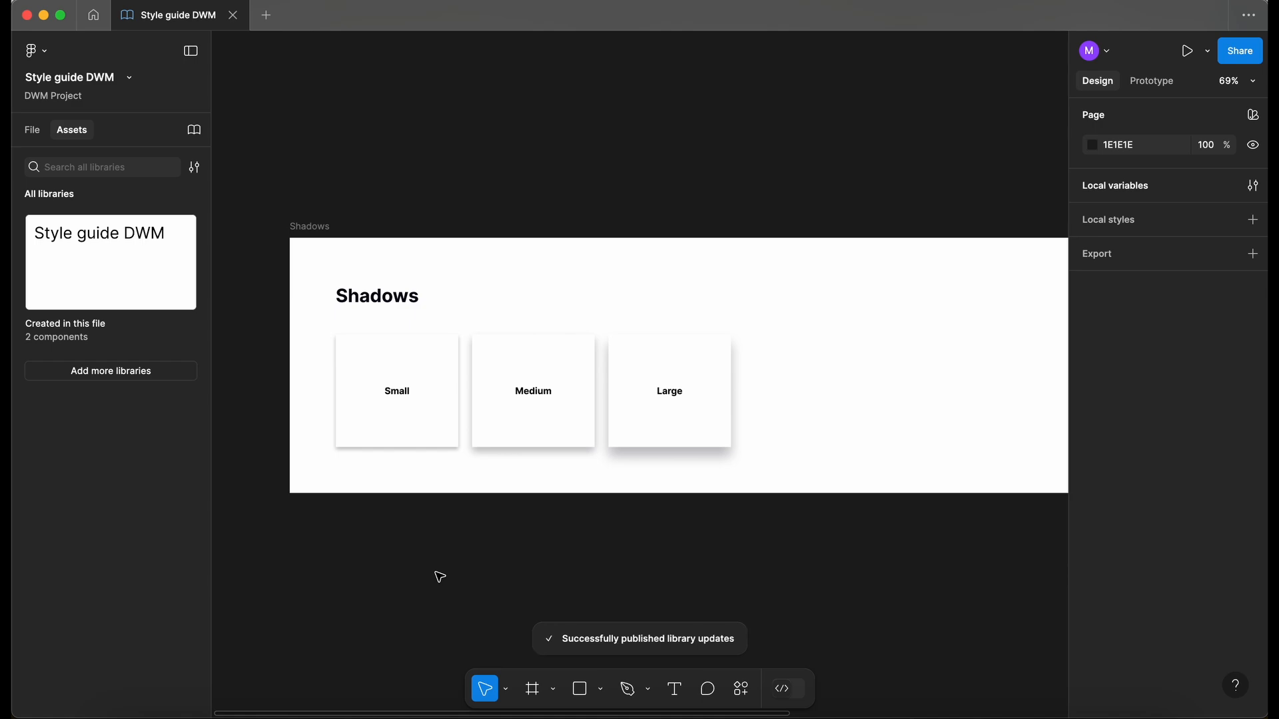
- Switch the left sidebar back to the File view of pages and layers
{"action": "scroll", "coordinate": [439, 577], "scroll_direction": "down", "scroll_amount": 5}
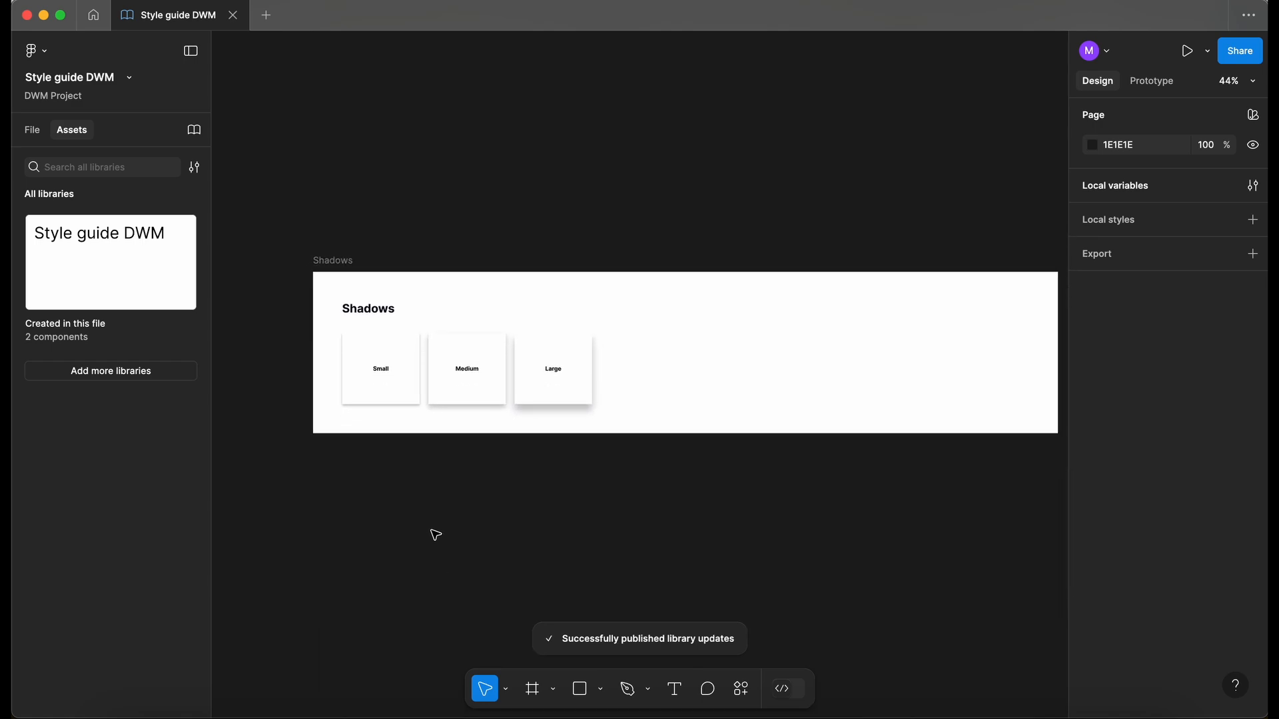
{"action": "left_click", "coordinate": [42, 135]}
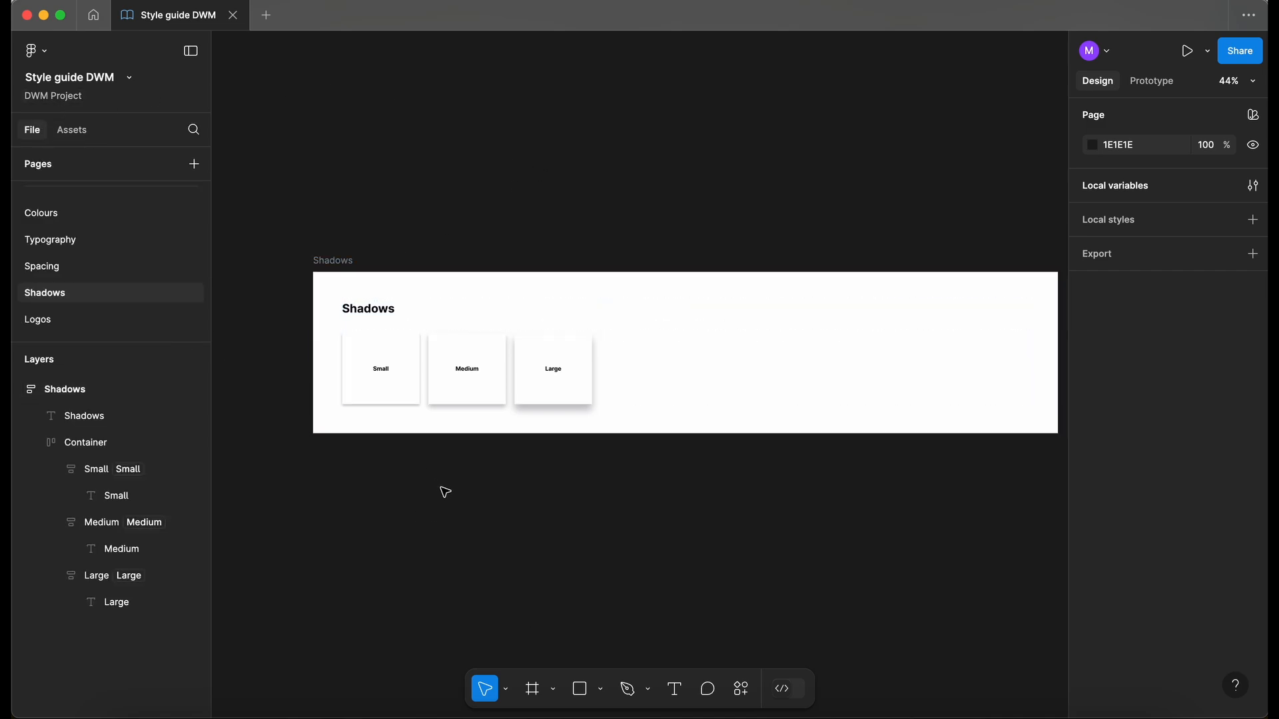
{"action": "scroll", "coordinate": [448, 244], "scroll_direction": "up", "scroll_amount": 1}
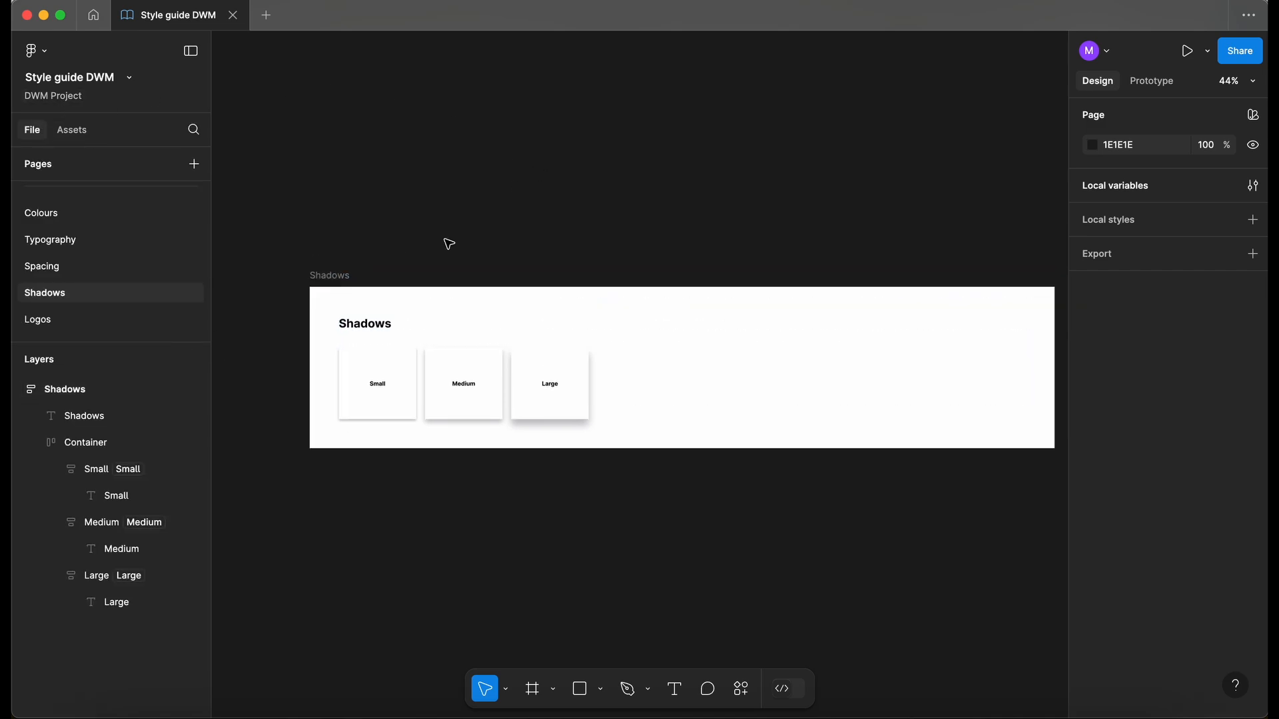